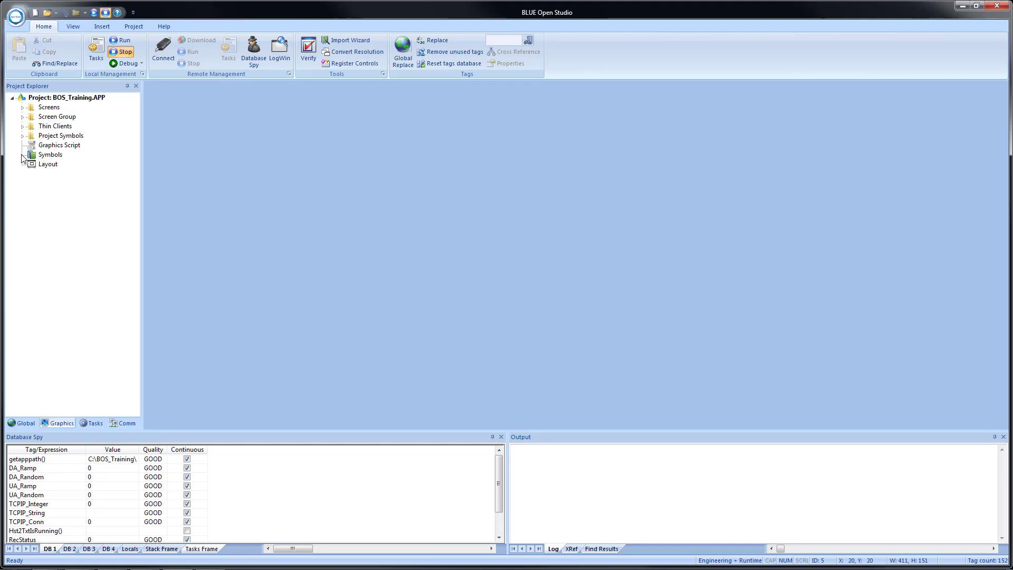
Open the Template screen from the project's screens and save it as a new screen named Grid
left_click(23, 108)
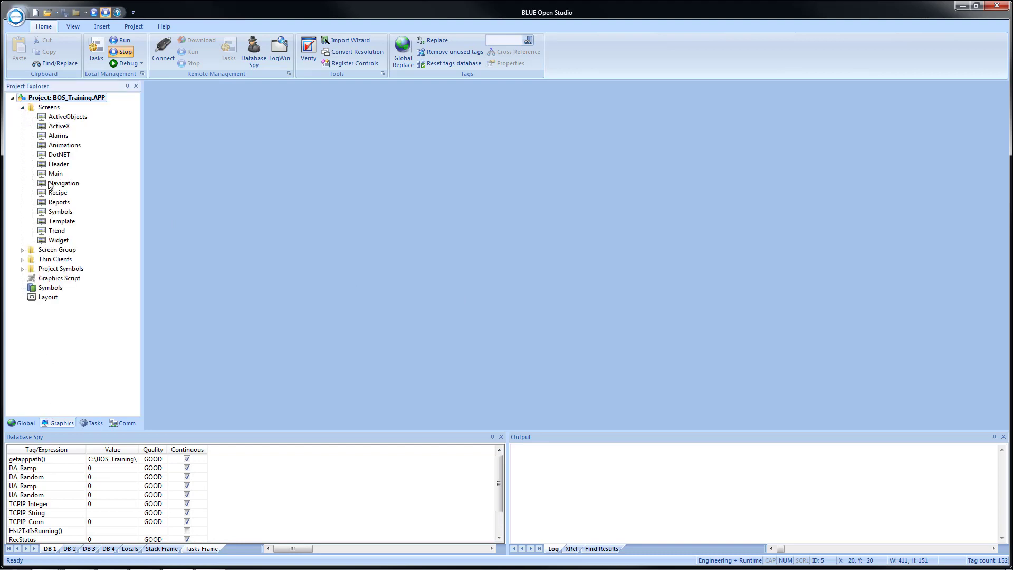
double_click(59, 224)
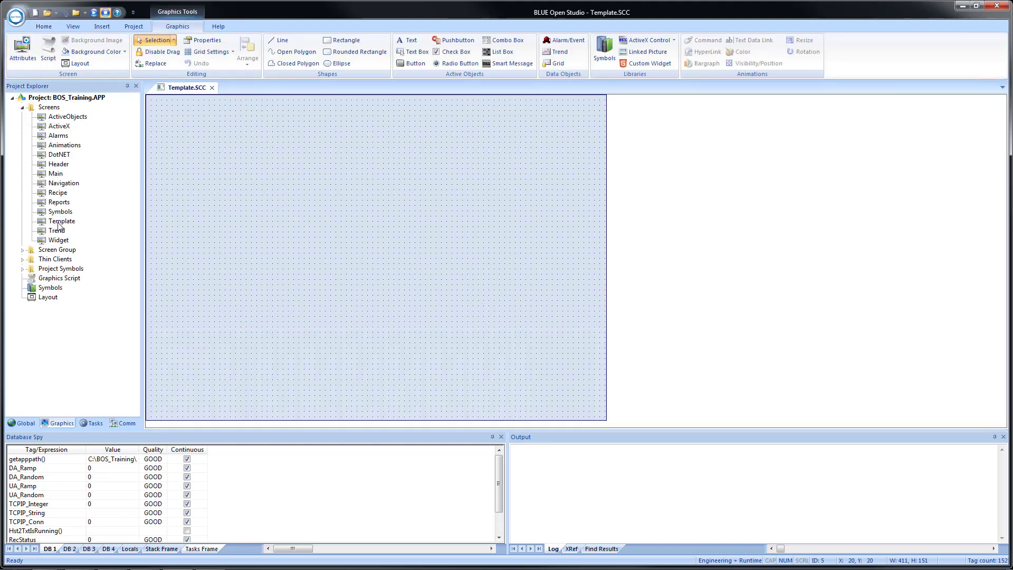
left_click(16, 18)
left_click(83, 150)
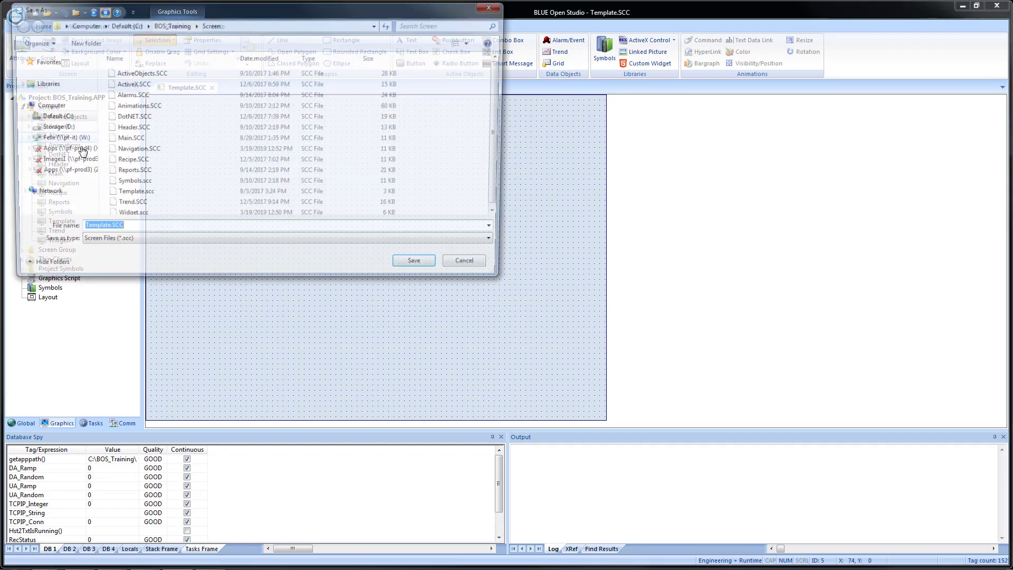
type("Grid")
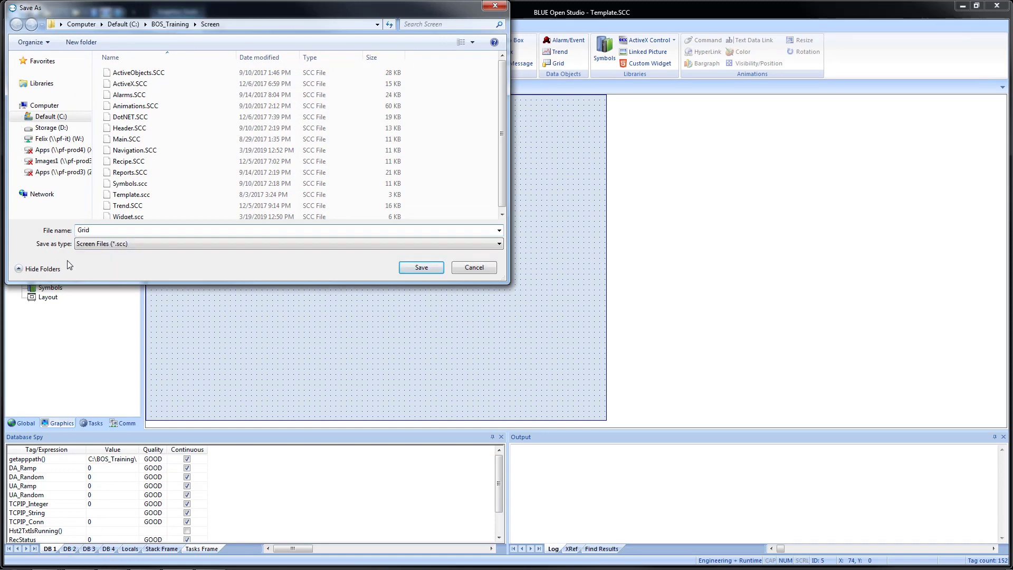
key("Return")
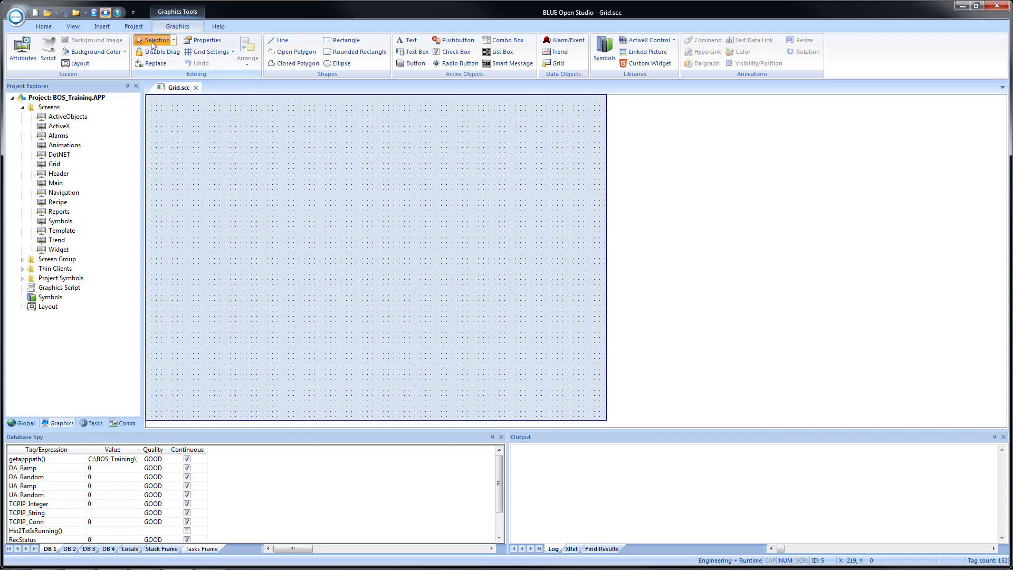
Draw a Grid object about 592 wide by 260 high on the upper part of the screen and open its properties
left_click(556, 65)
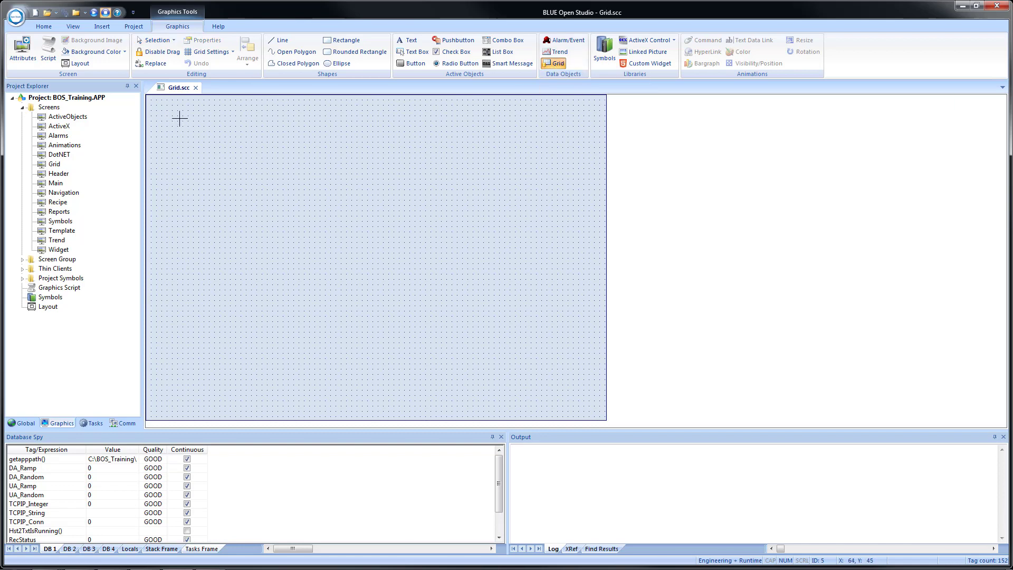
left_click_drag(177, 117, 489, 254)
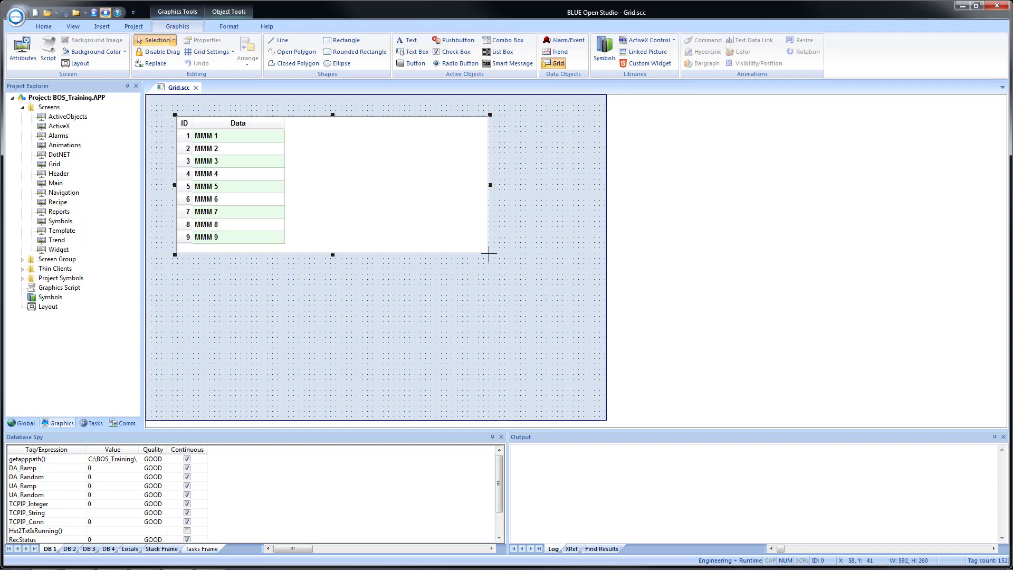
double_click(341, 191)
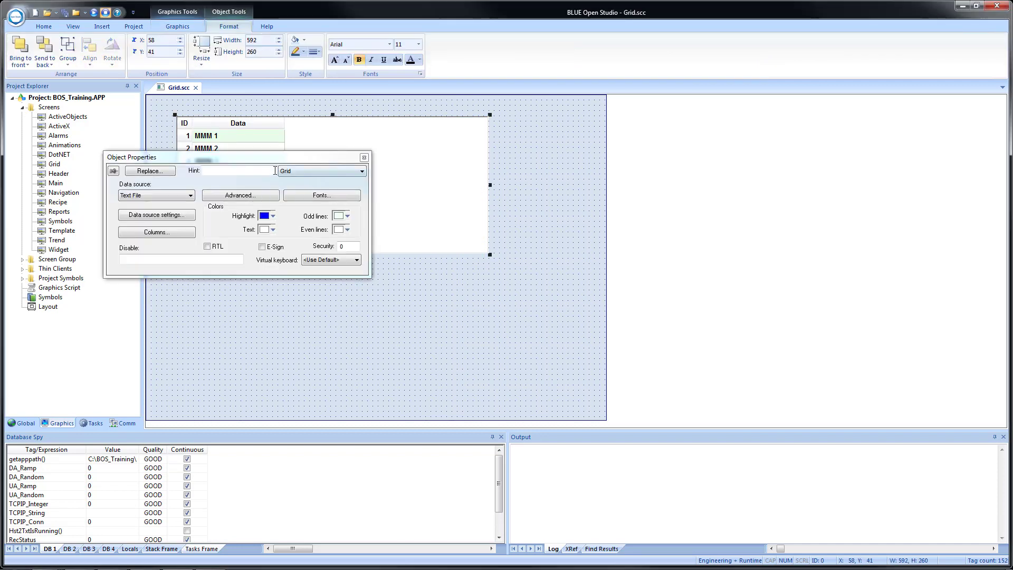
Keep Text File as the grid's data source and open its data source settings
left_click(190, 195)
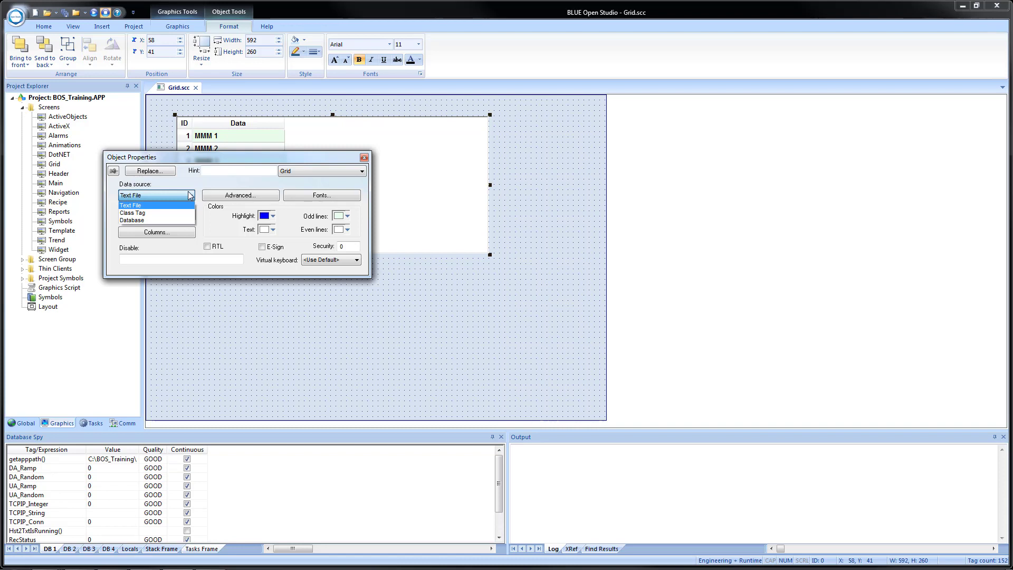
left_click(190, 195)
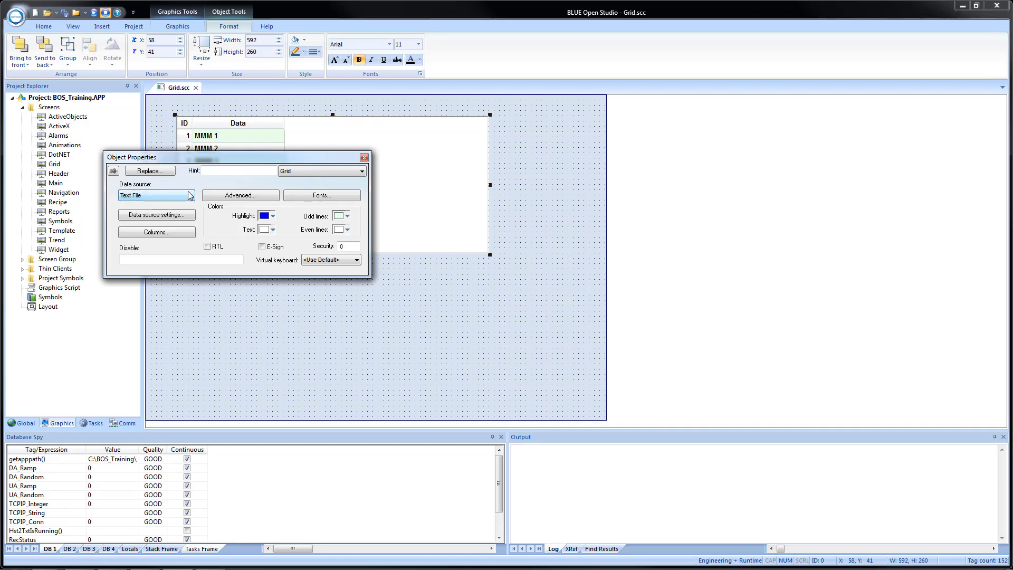
left_click(184, 220)
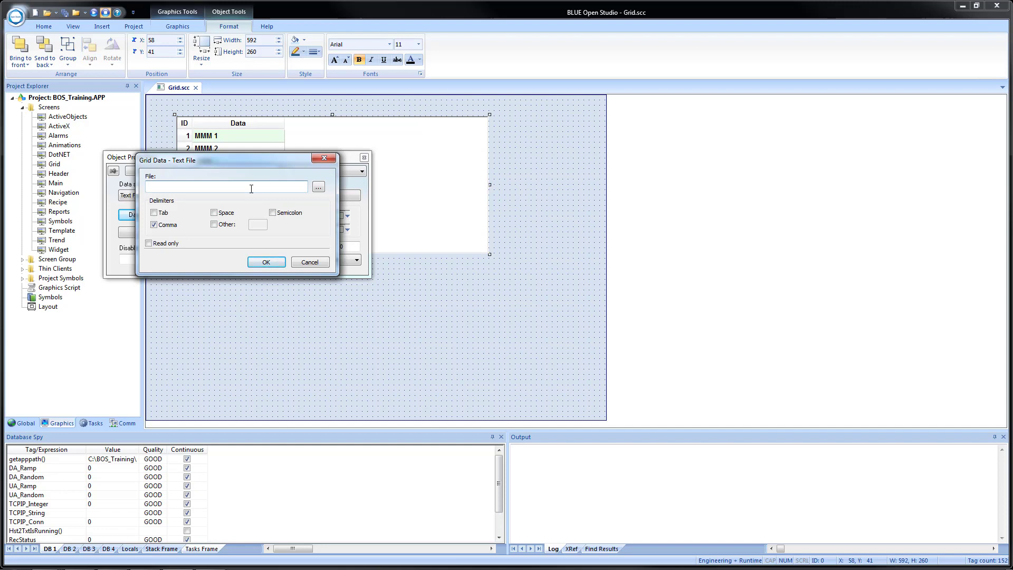
Copy Grid.txt from the BOS Training Files folder on drive C into the BOS_Training project folder
key("super+e")
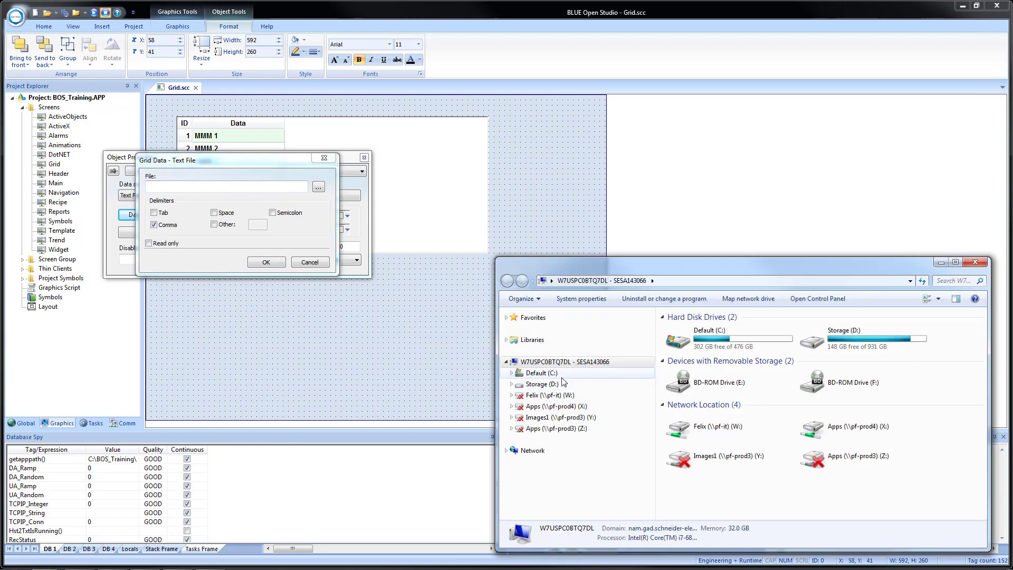
left_click(563, 376)
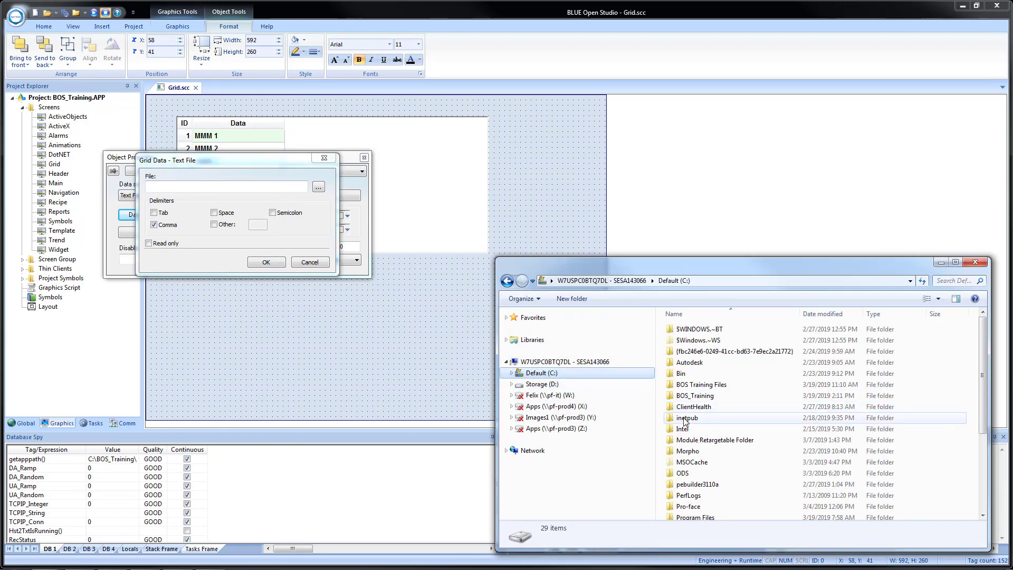
double_click(686, 385)
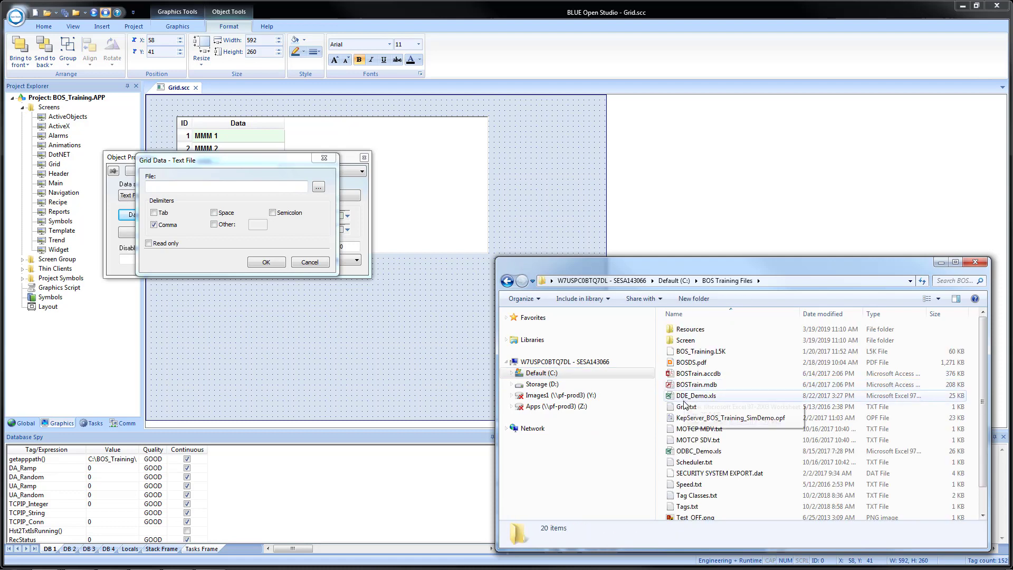
left_click(692, 410)
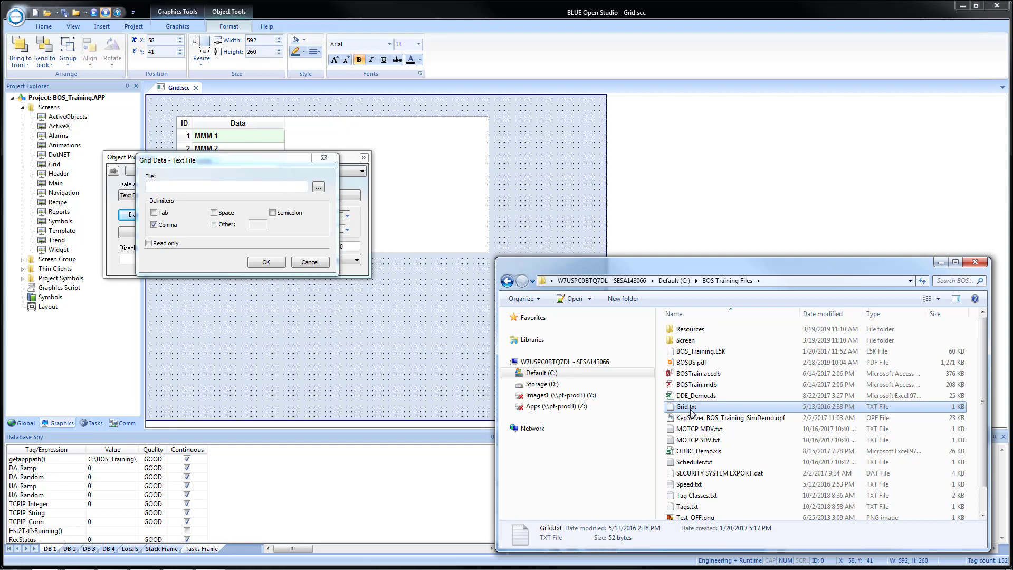
left_click(674, 281)
double_click(695, 396)
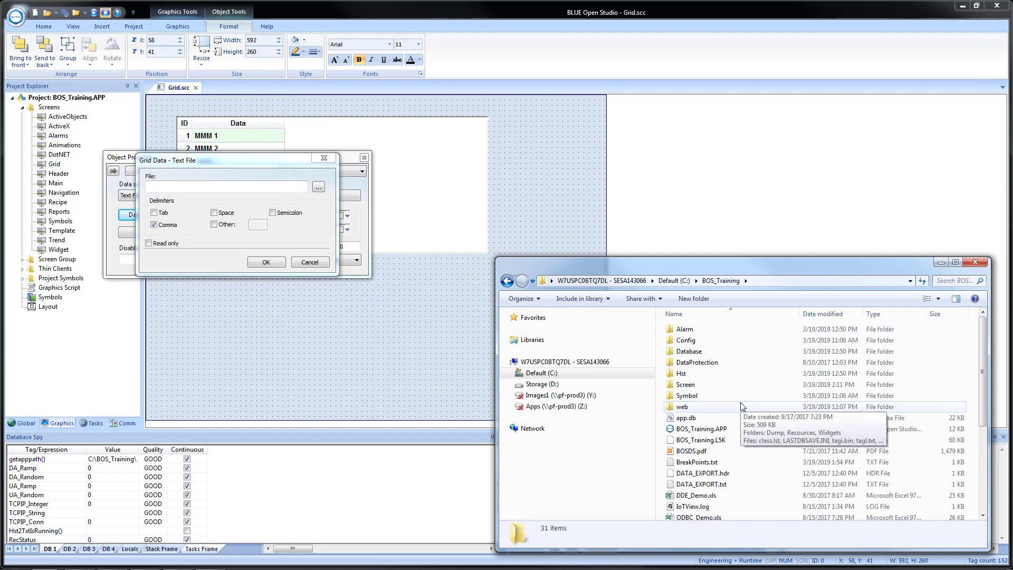
key("ctrl+v")
scroll(703, 380, "up", 4)
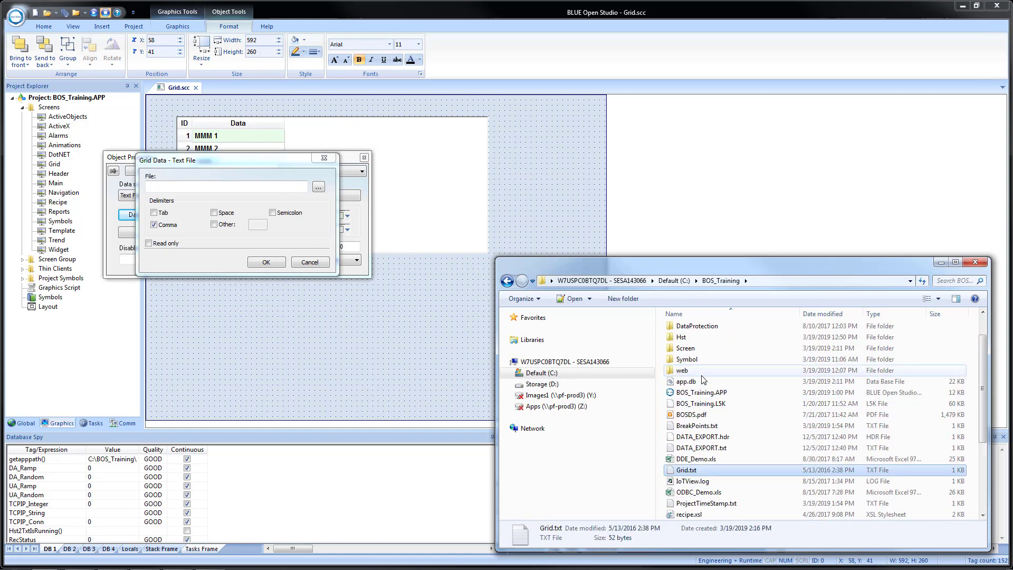
scroll(703, 380, "up", 1)
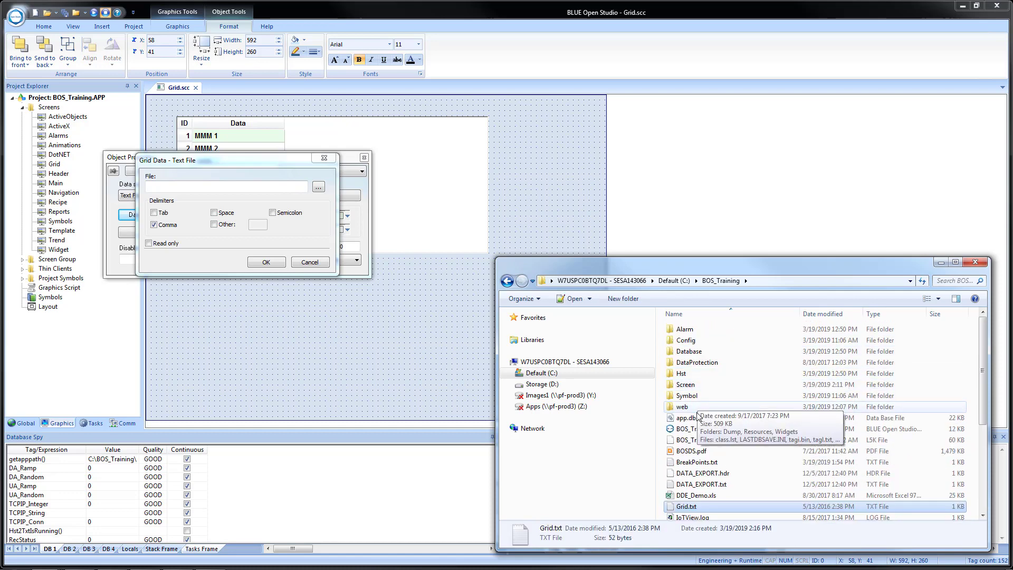
Examine the contents of the copied Grid.txt in Notepad++, close the file and minimize the editor
double_click(688, 507)
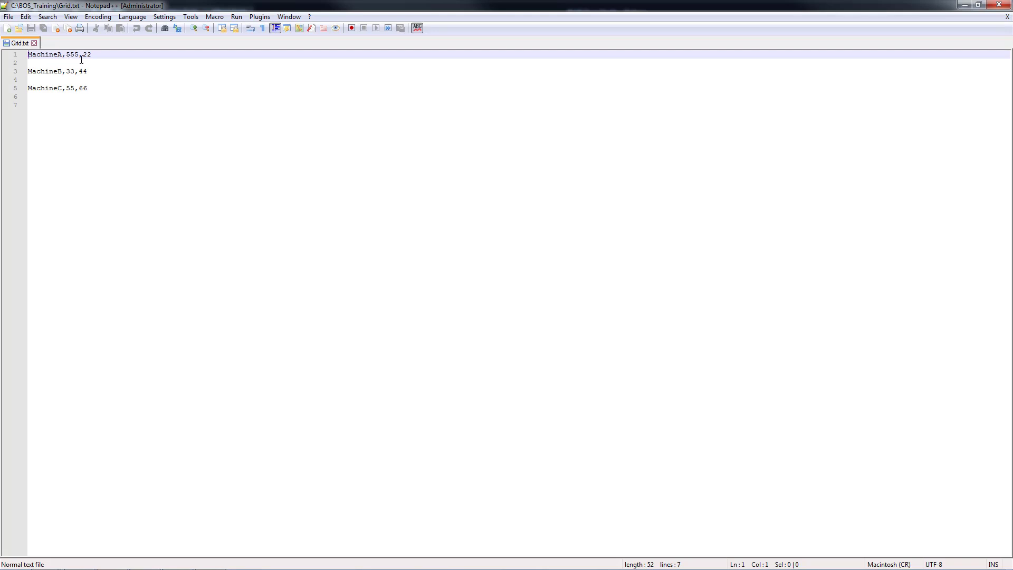
left_click(34, 43)
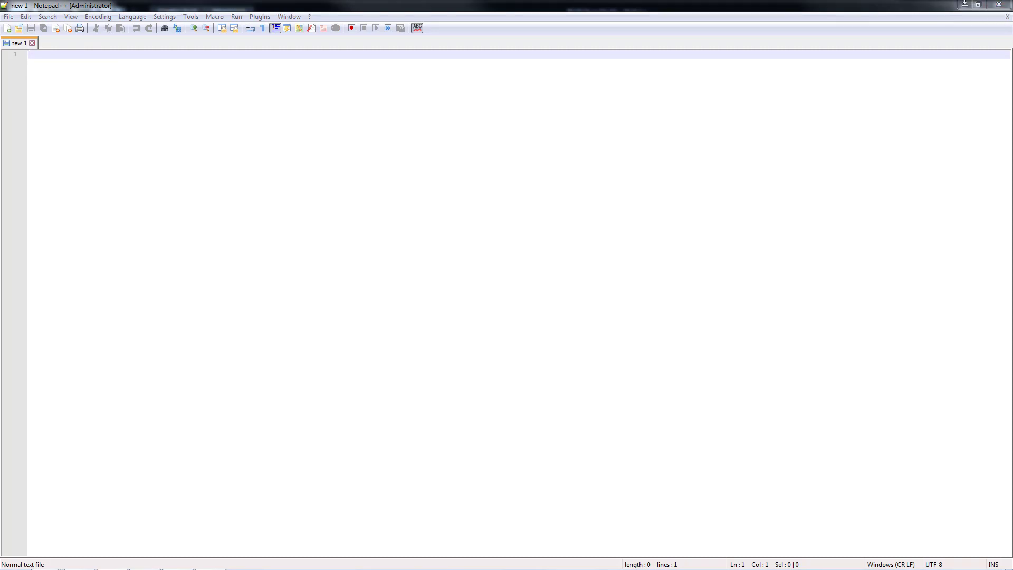
left_click(966, 6)
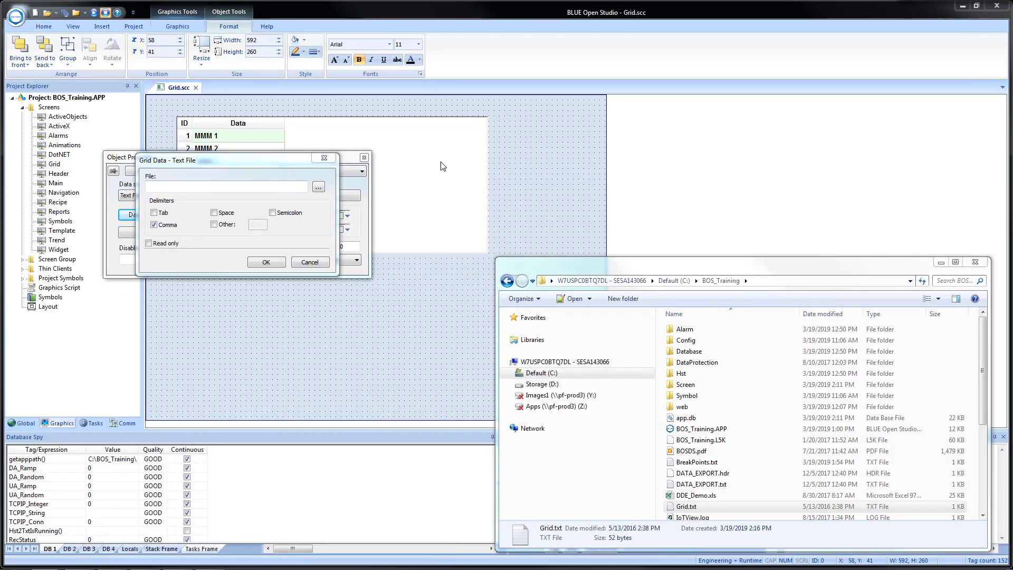
Select Grid.txt from the BOS_Training folder as the file for the grid's text data source
left_click(237, 184)
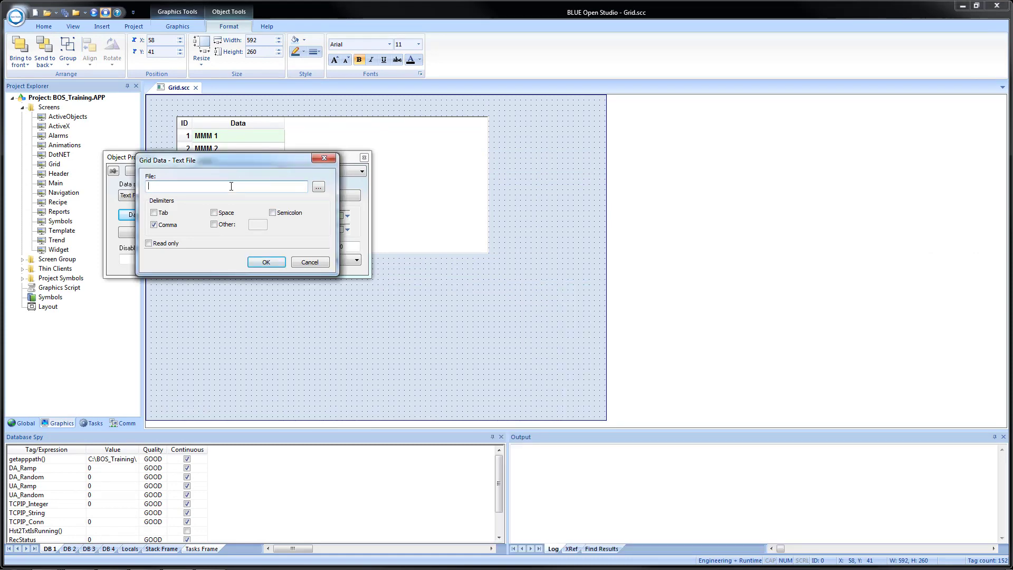
left_click(319, 188)
left_click(305, 192)
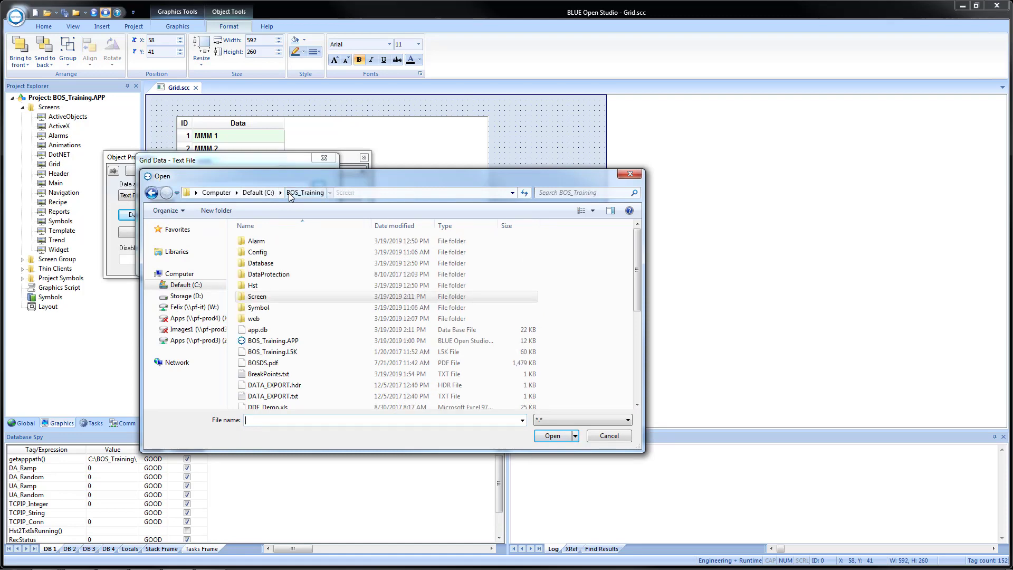
left_click(292, 363)
scroll(291, 367, "down", 2)
scroll(292, 367, "down", 1)
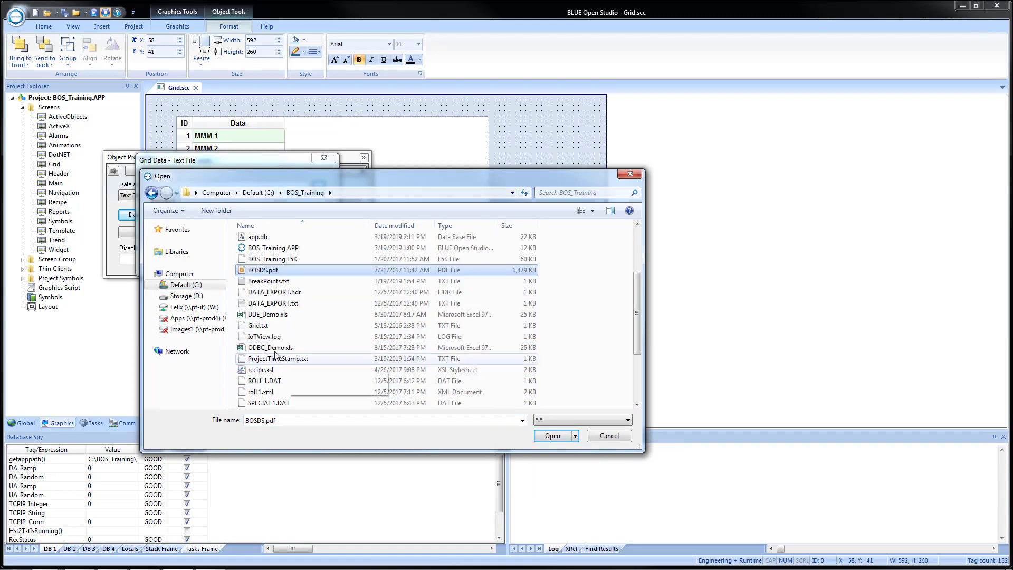
left_click(259, 326)
left_click(545, 440)
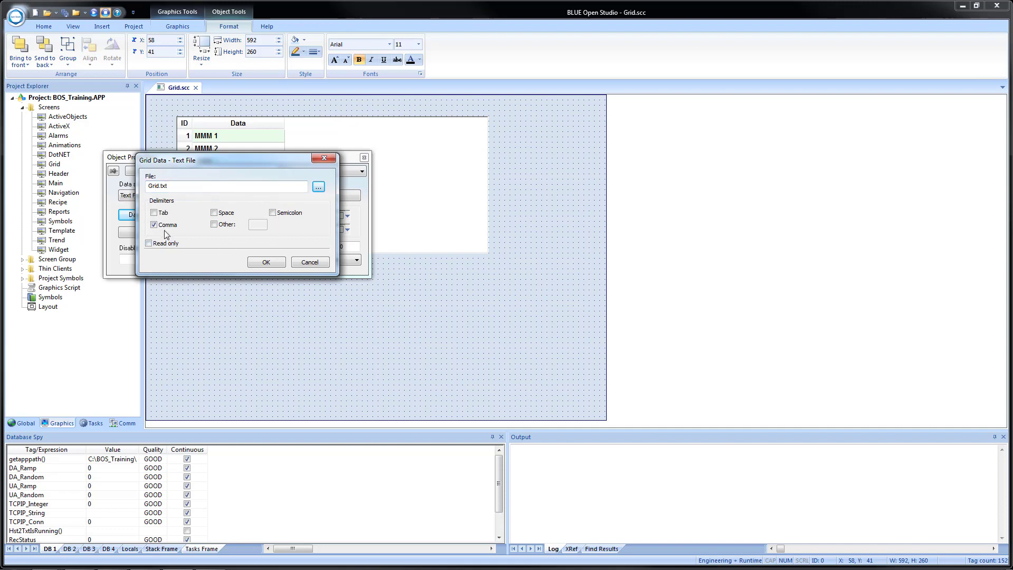
left_click(154, 213)
left_click(154, 213)
left_click(214, 213)
left_click(214, 213)
left_click(162, 213)
left_click(149, 245)
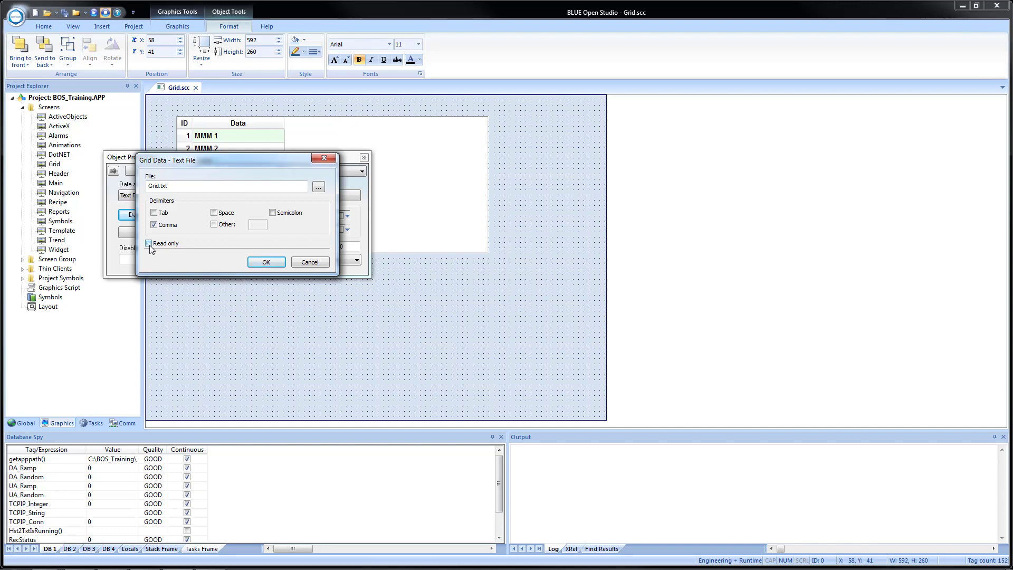
Confirm the text file settings with Comma as the delimiter, keeping Text File as the grid's data source
left_click(266, 264)
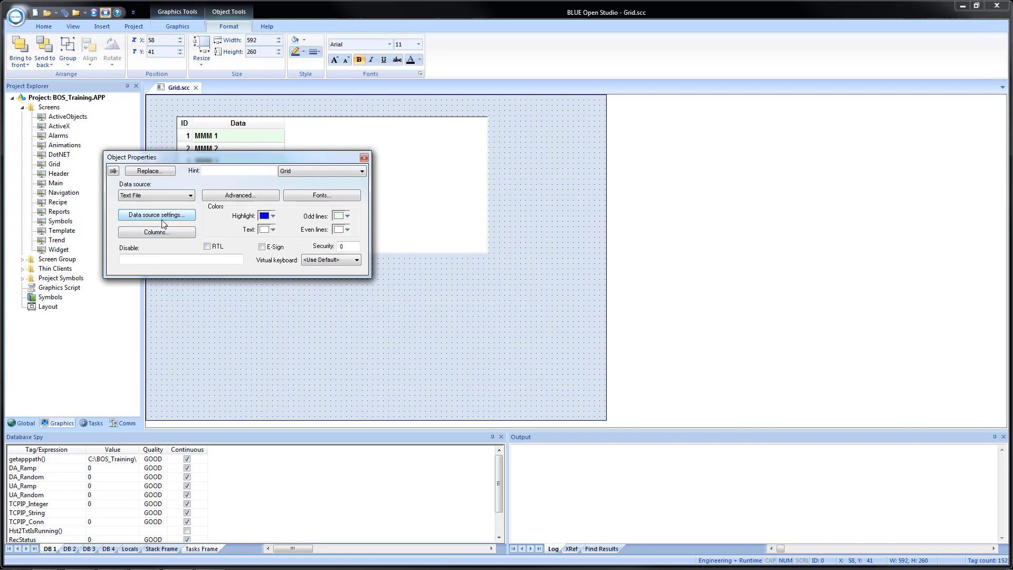
left_click(149, 197)
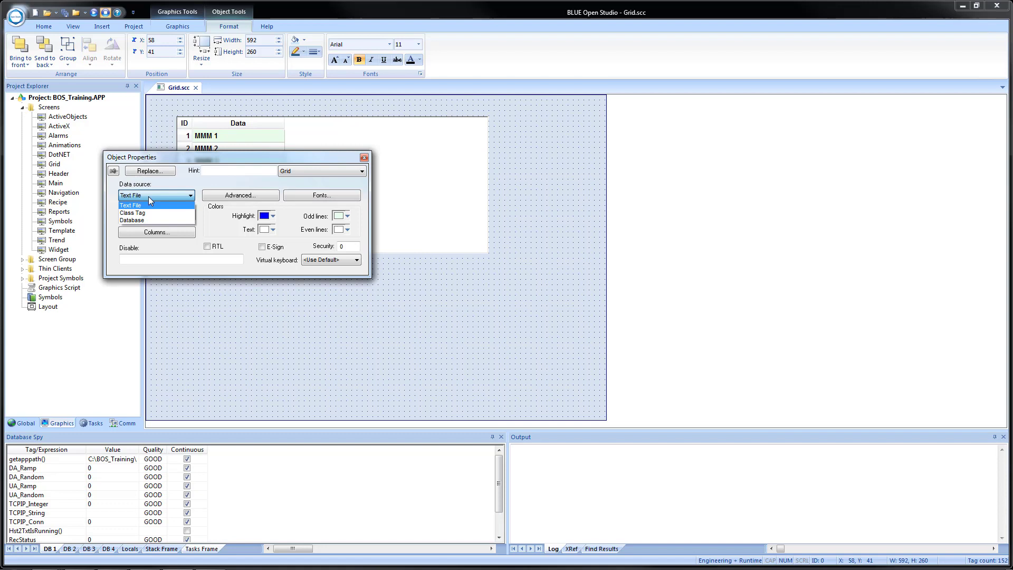
left_click(148, 196)
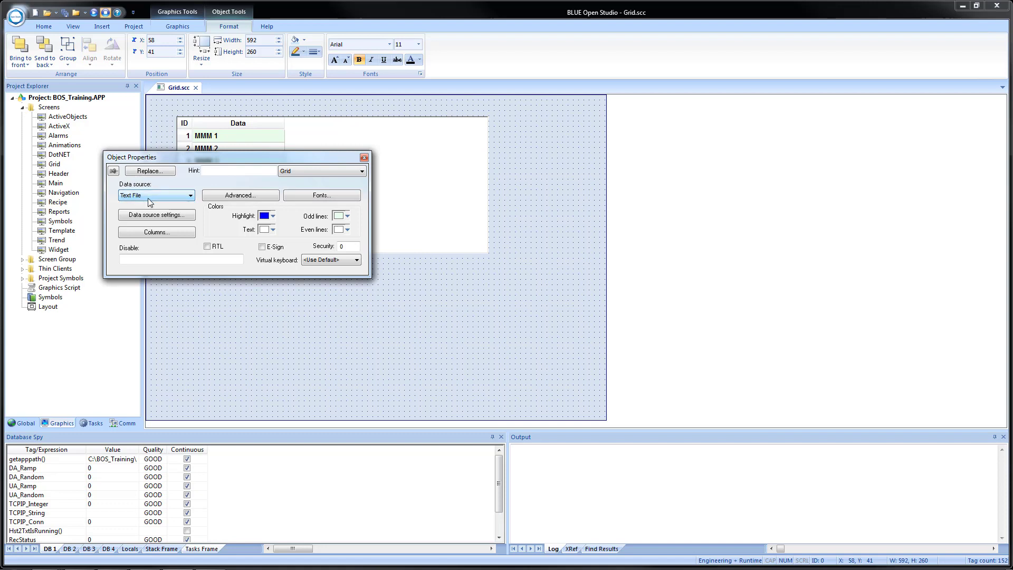
Open the grid's column settings and show Grid.txt from the BOS_Training folder in Notepad++ beside them for reference
left_click(144, 234)
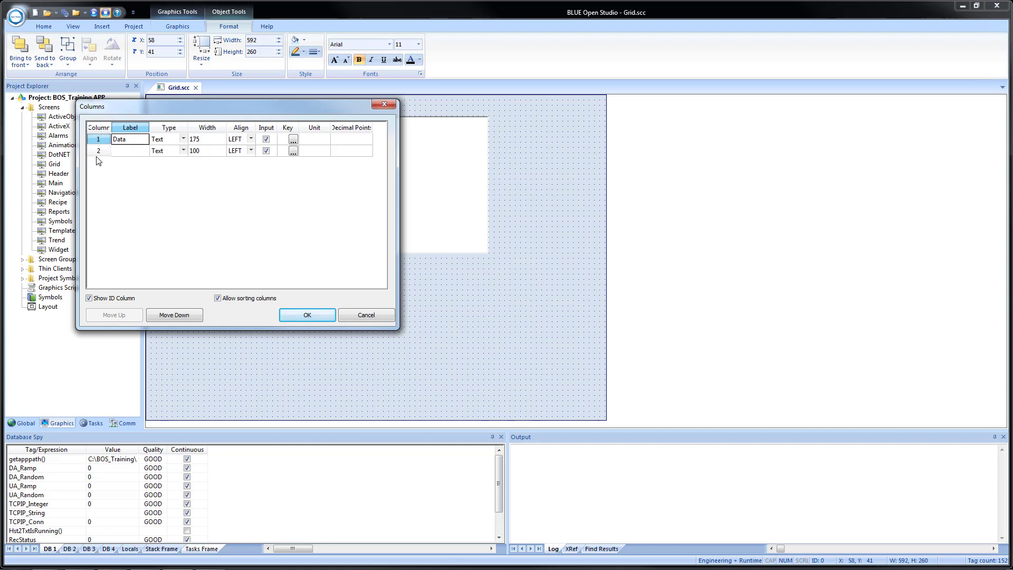
key("super+e")
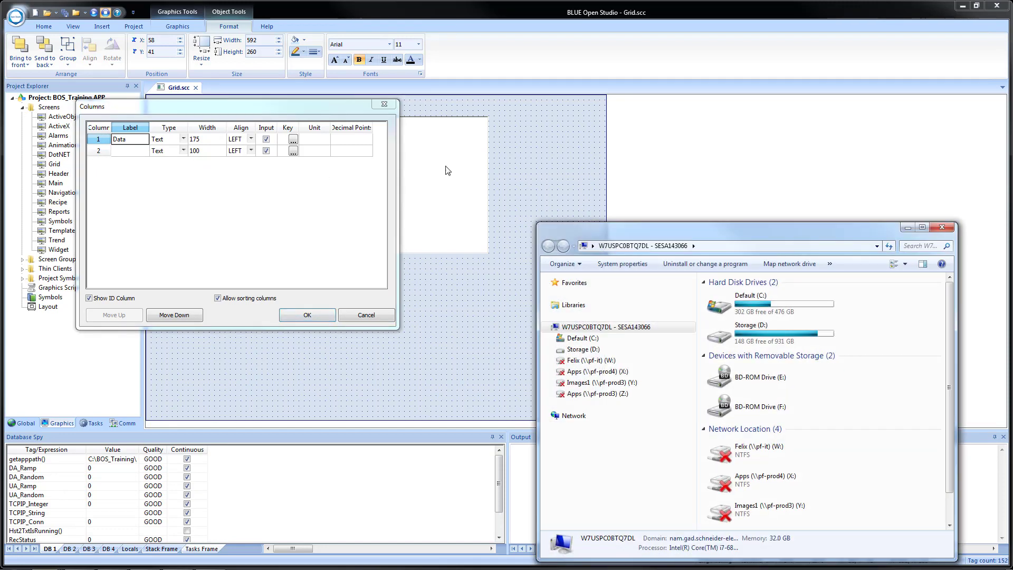
left_click(592, 339)
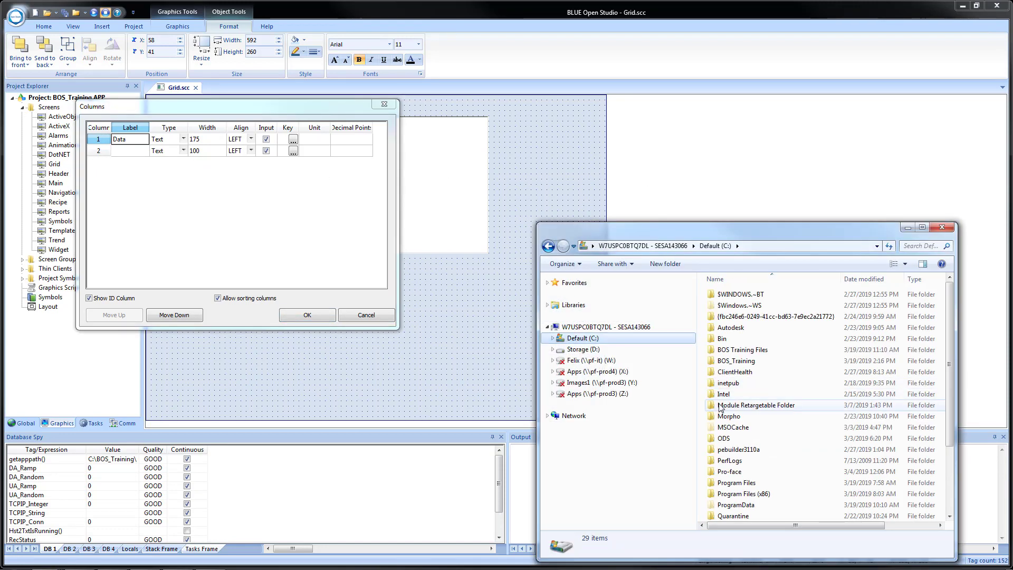
double_click(735, 362)
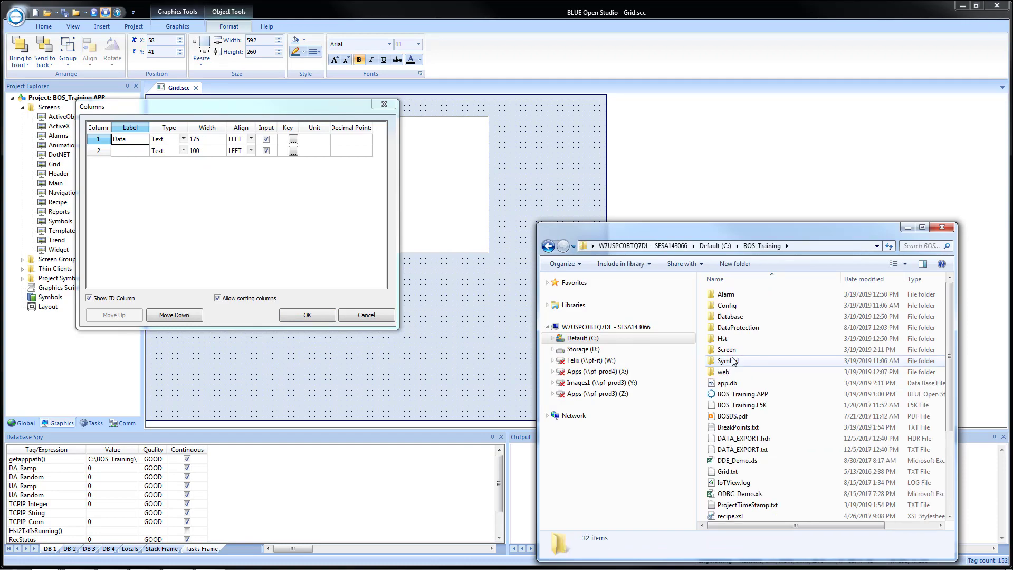
double_click(728, 471)
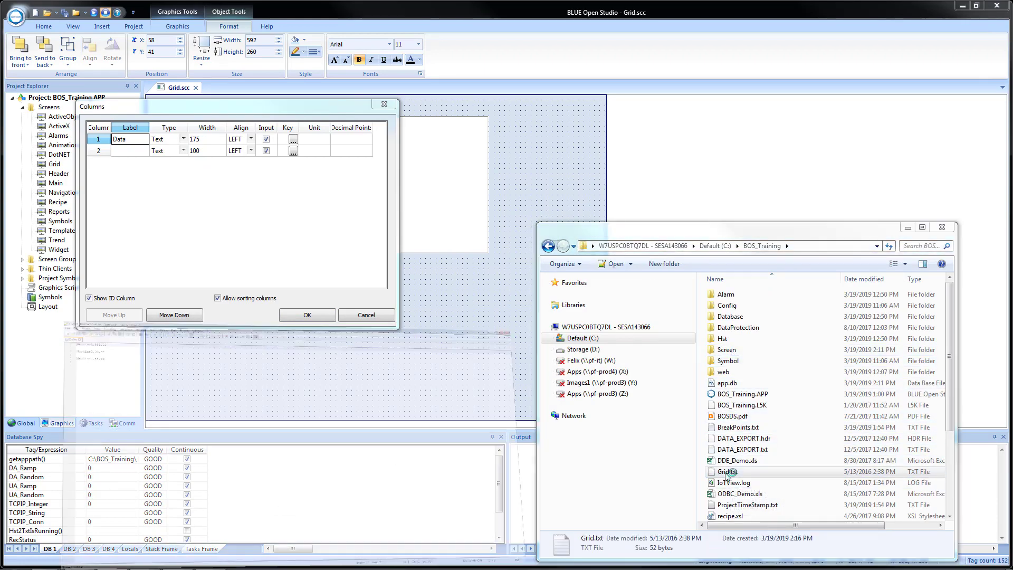
key("super+Right")
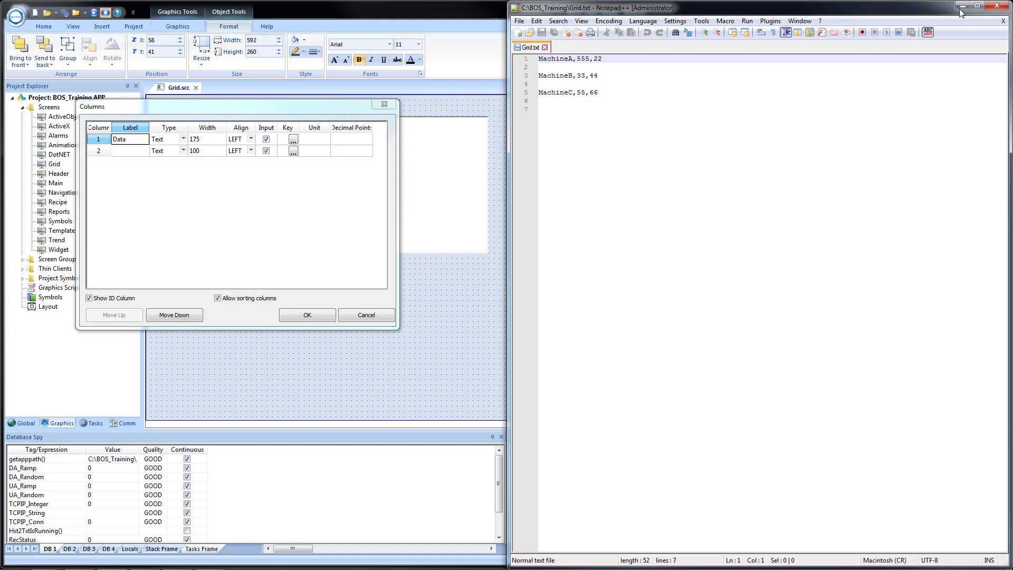
Close Grid.txt in Notepad++, minimize the editor and return to the grid's column settings
left_click(546, 48)
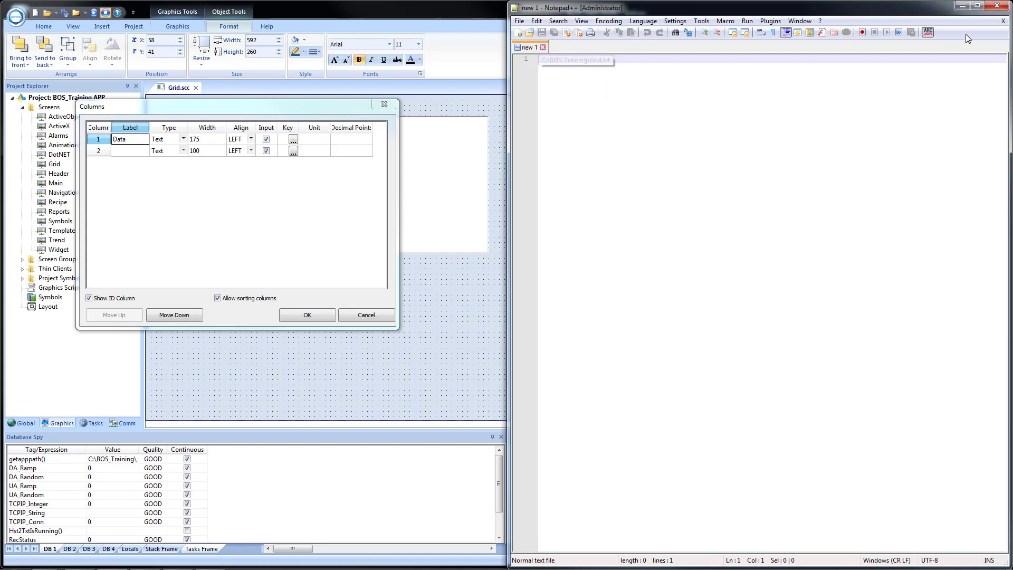
left_click(962, 6)
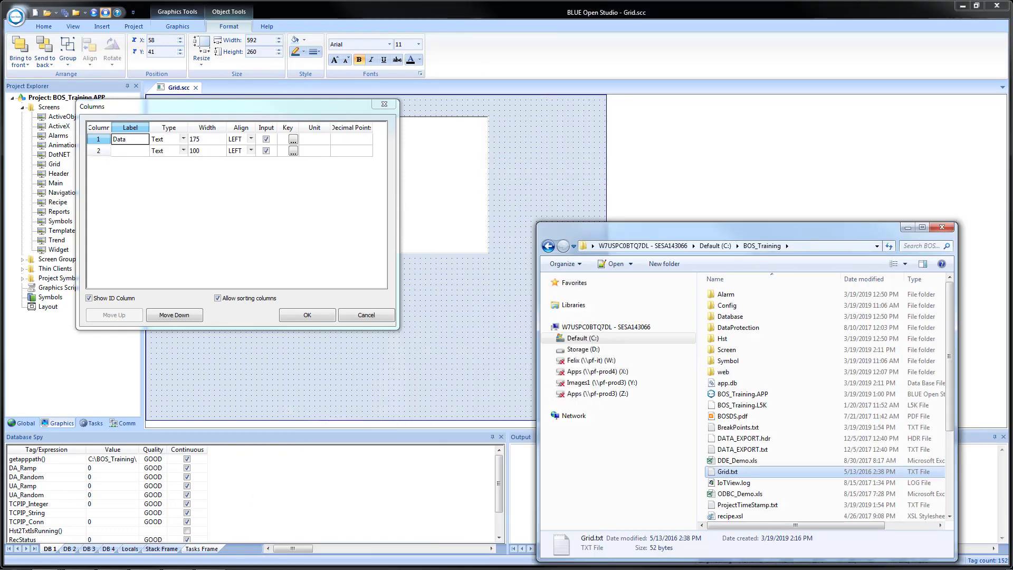
left_click(186, 135)
Label the grid's first three columns Machine, UpTime and DownTime
left_click(123, 140)
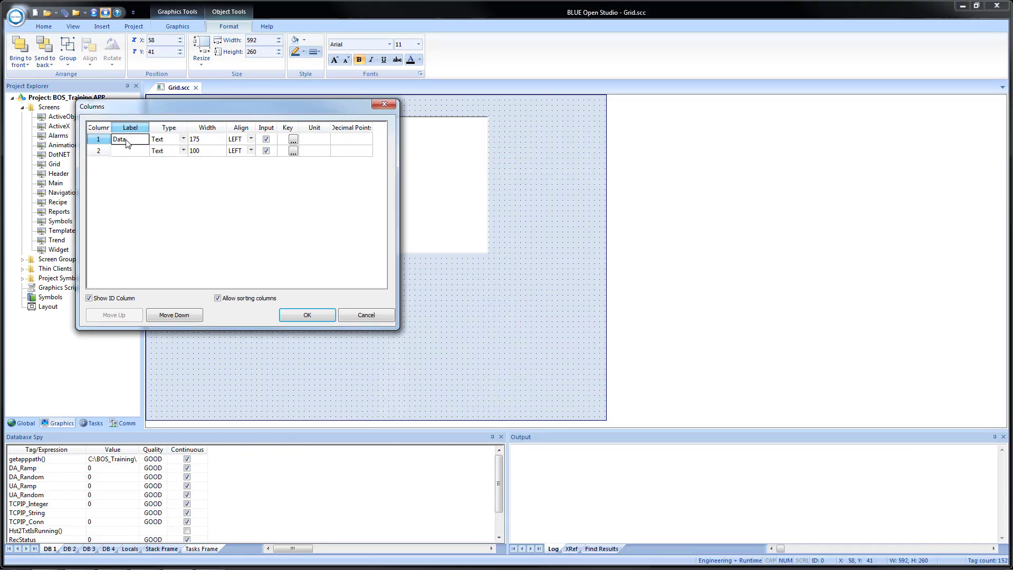
key("BackSpace")
key("BackSpace")
key("BackSpace")
type("Machine")
key("Return")
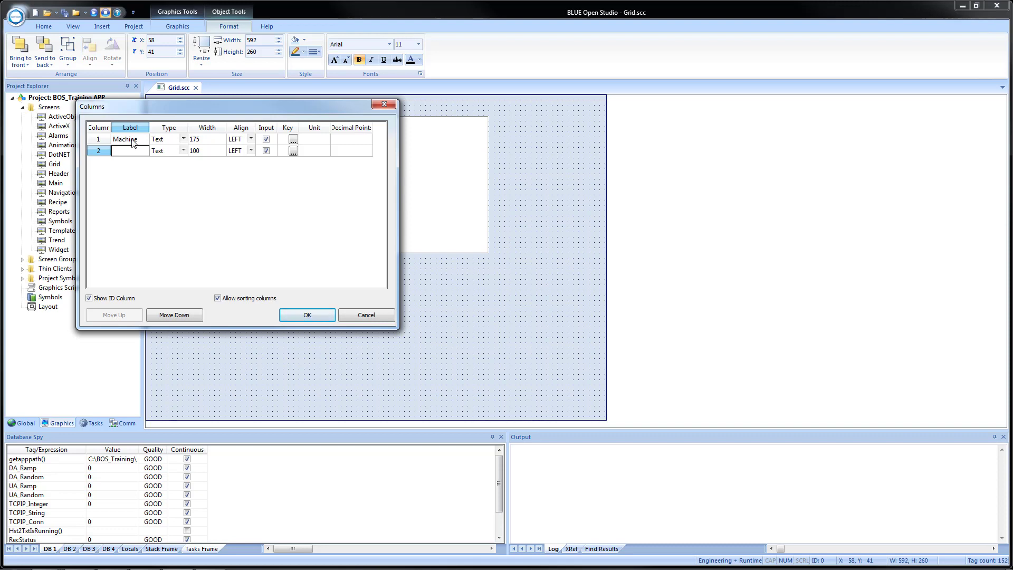
type("UpTime")
key("Return")
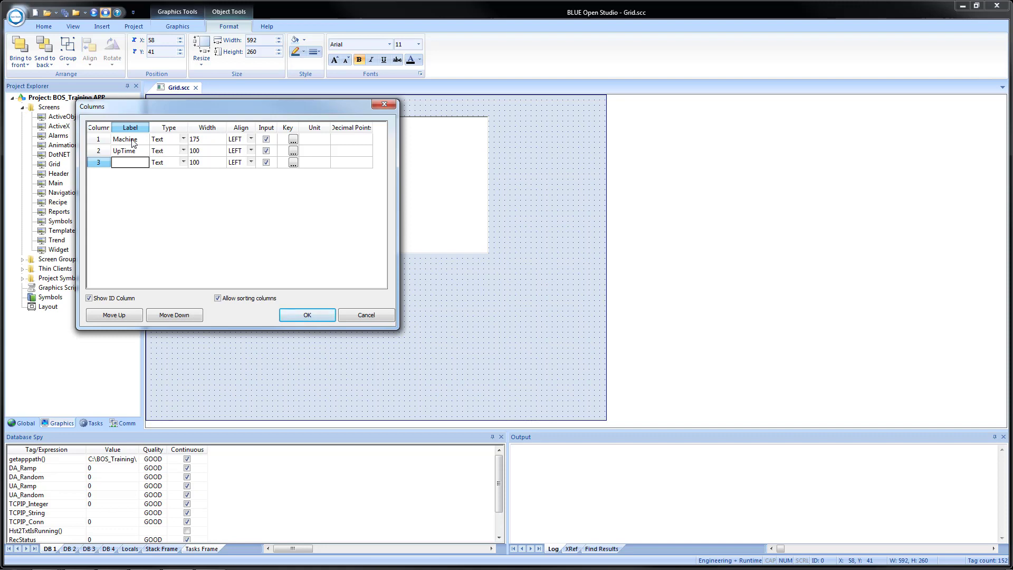
type("DownTime")
key("Return")
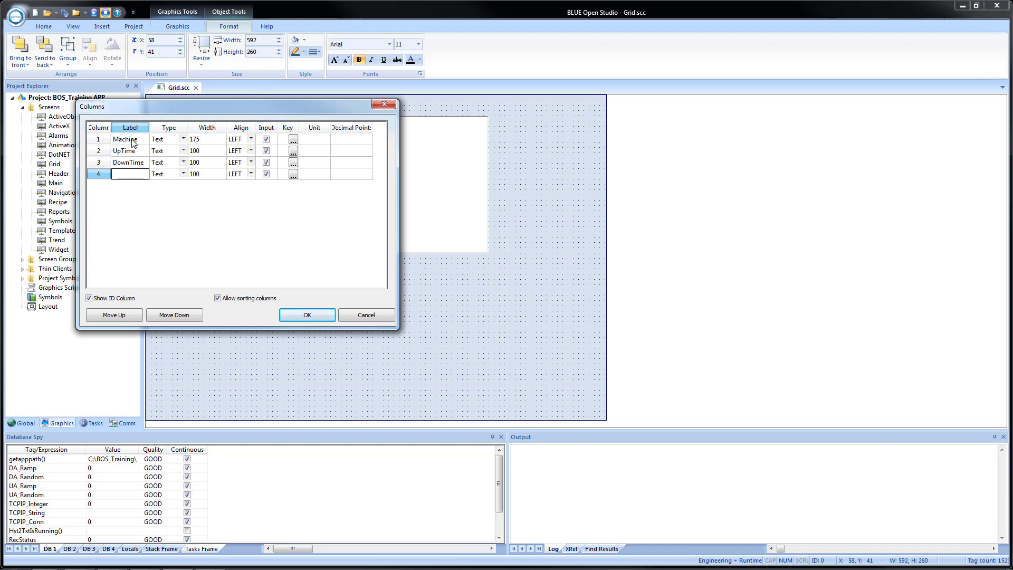
Keep the Machine column's type as Text and set the UpTime and DownTime columns to Numeric
left_click(183, 142)
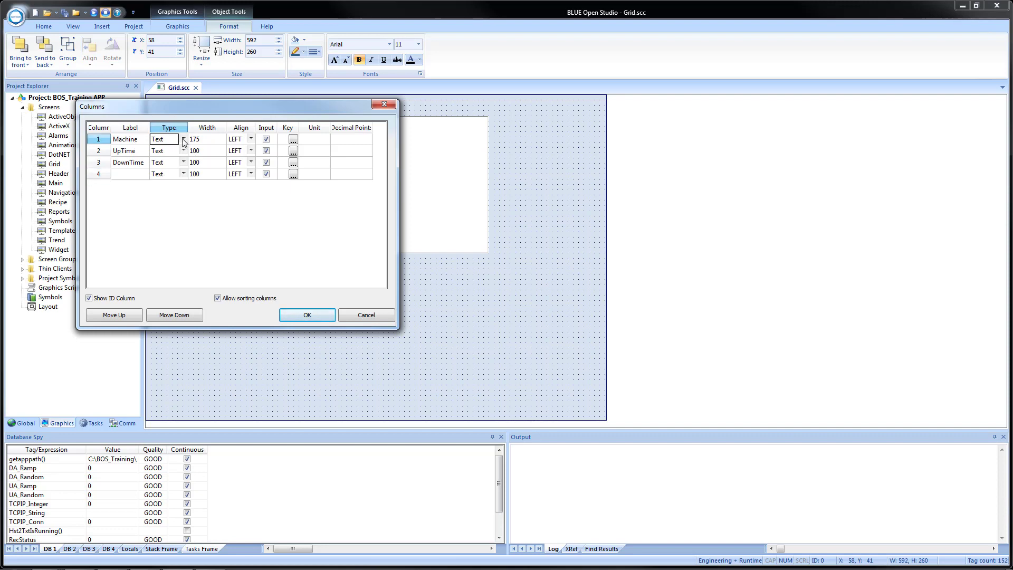
left_click(183, 140)
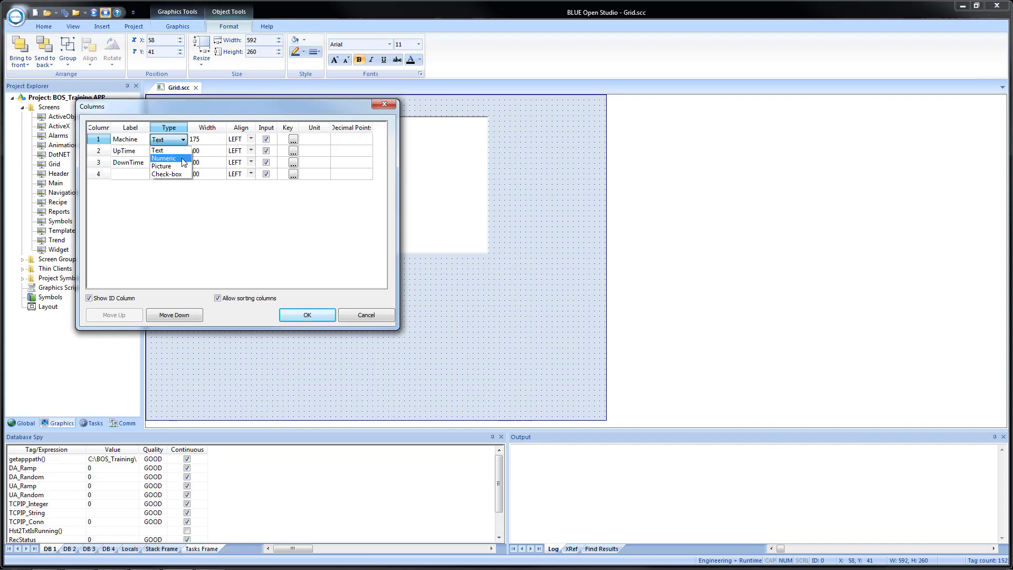
left_click(167, 151)
left_click(171, 152)
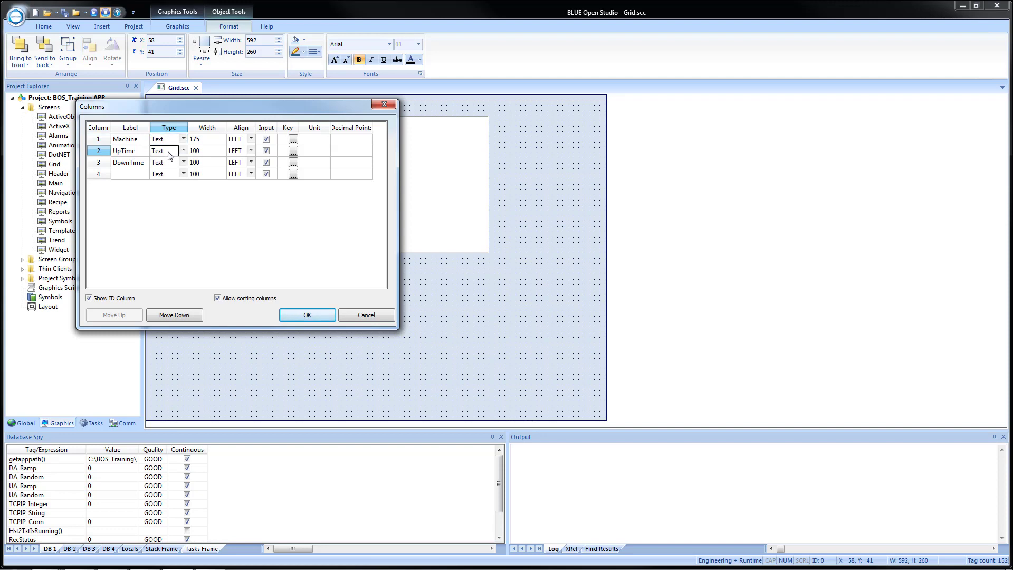
left_click(183, 151)
left_click(182, 166)
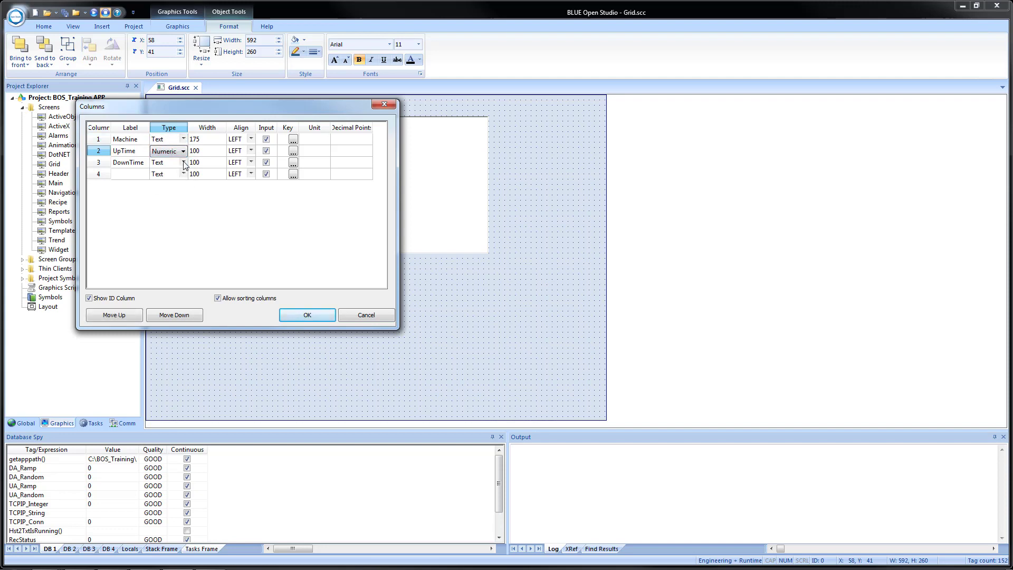
left_click(184, 165)
left_click(183, 164)
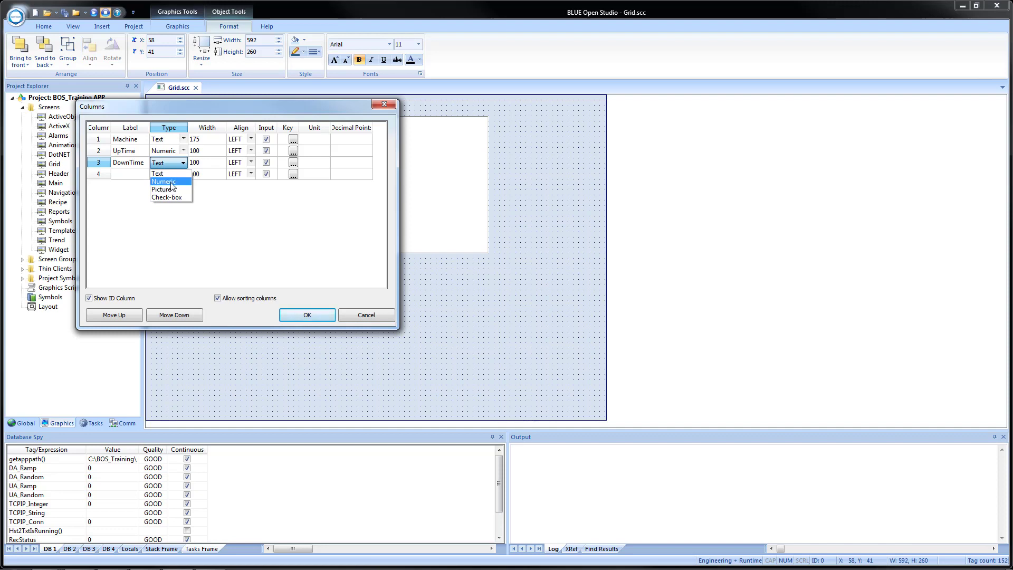
left_click(185, 180)
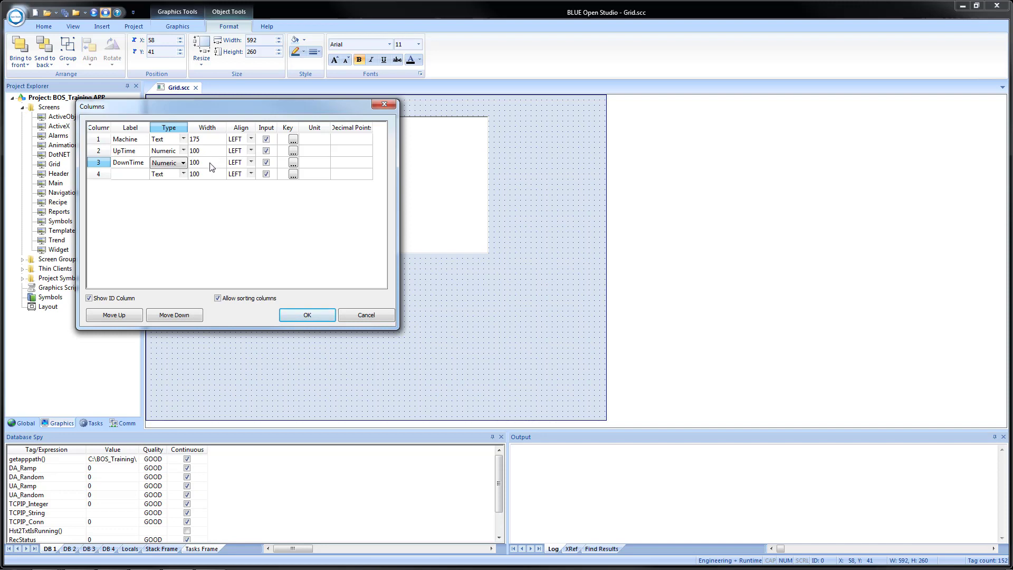
Check the Machine column's alignment choices, try F3 with Left Shift as its key, and discard the key assignment
left_click(252, 140)
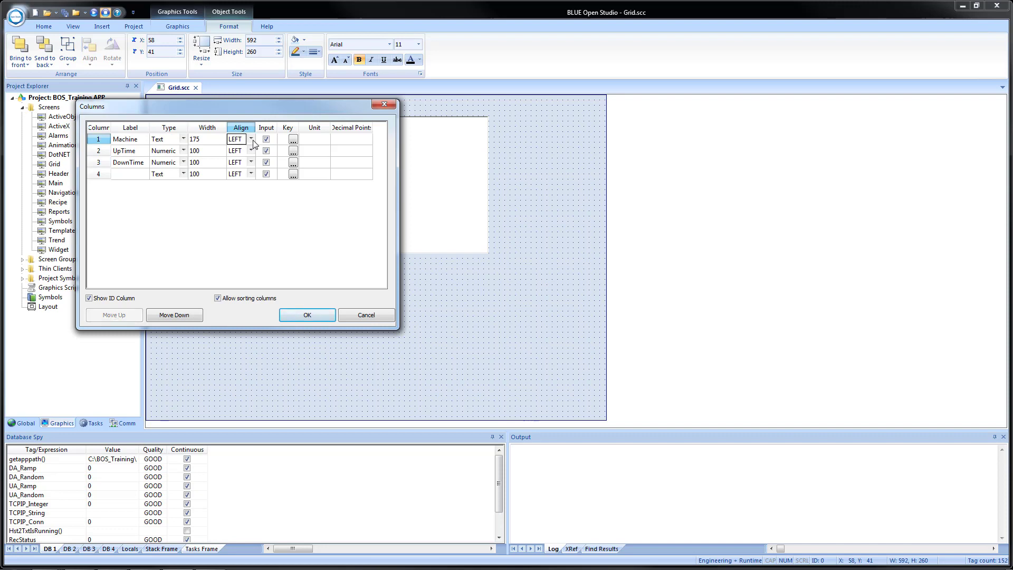
left_click(252, 141)
left_click(292, 141)
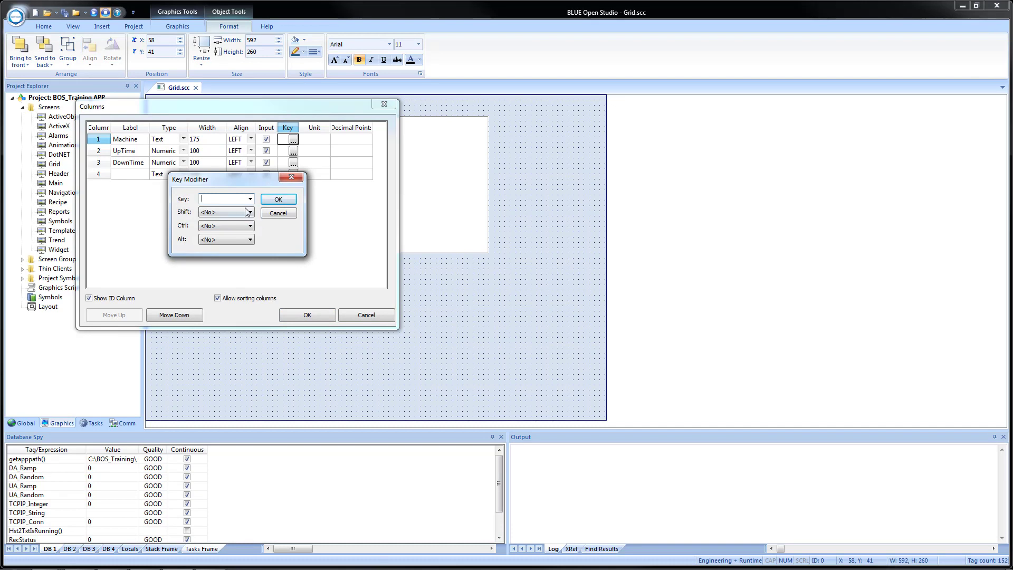
left_click(250, 199)
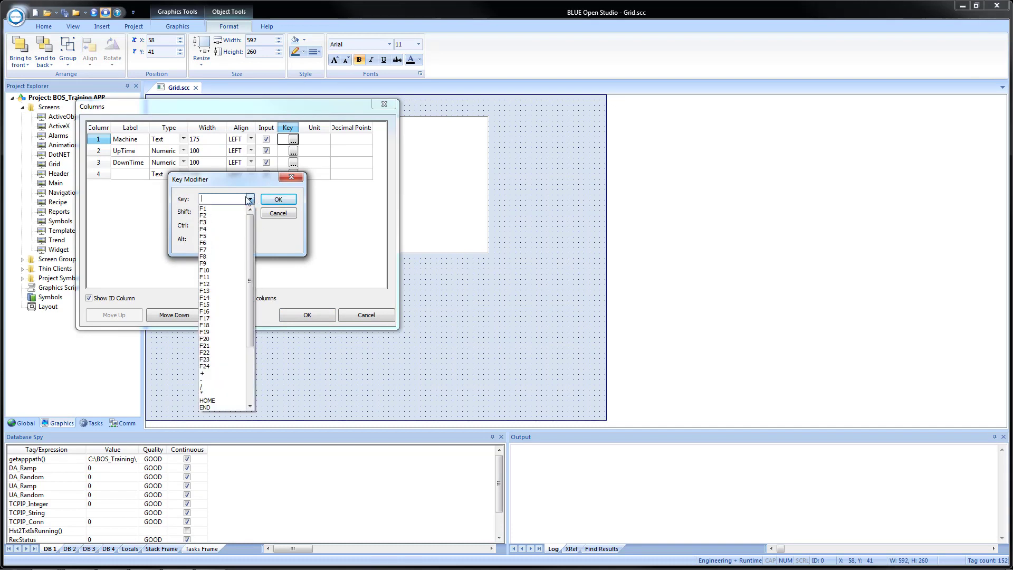
left_click(224, 228)
left_click(224, 214)
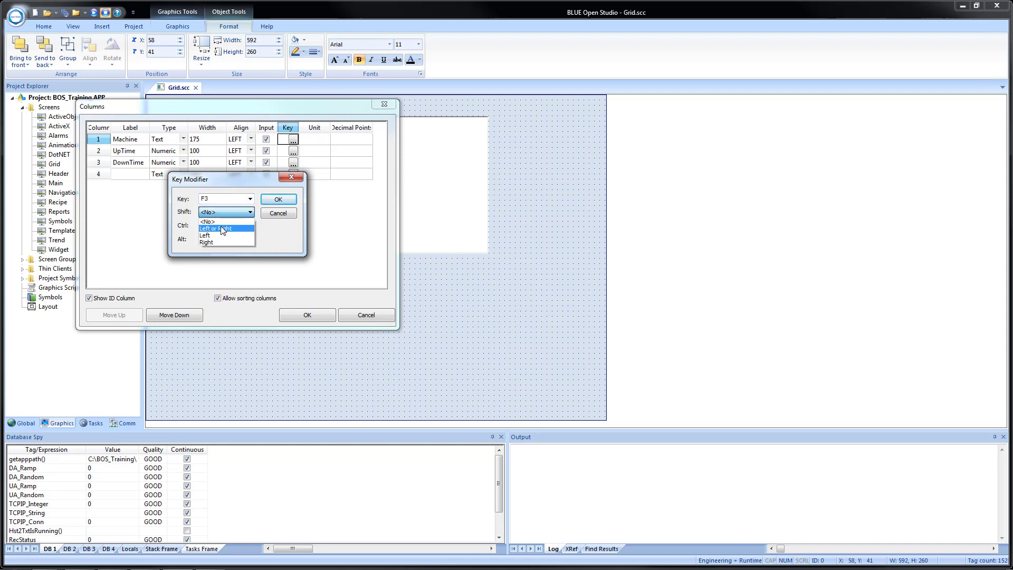
left_click(216, 235)
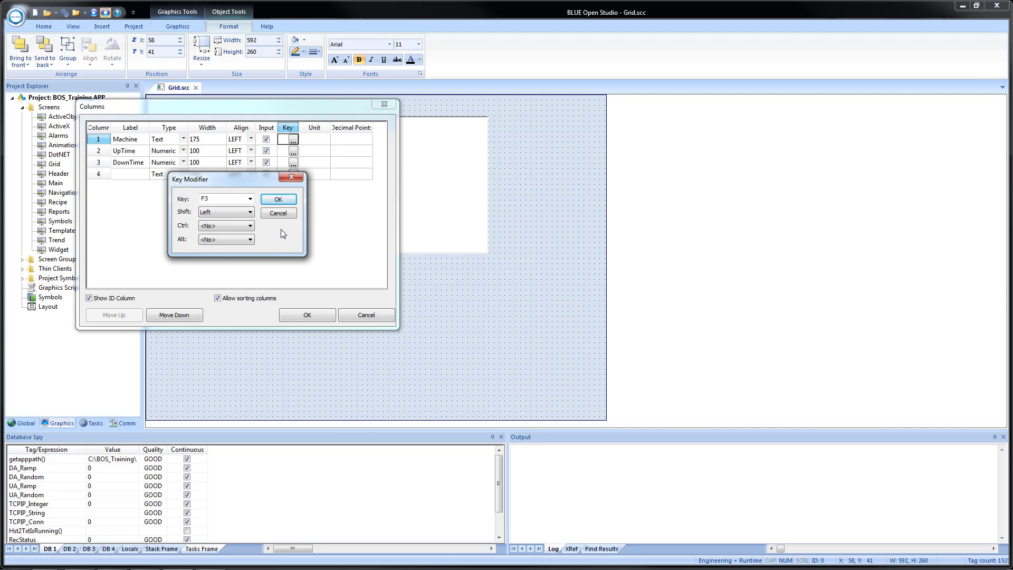
left_click(250, 199)
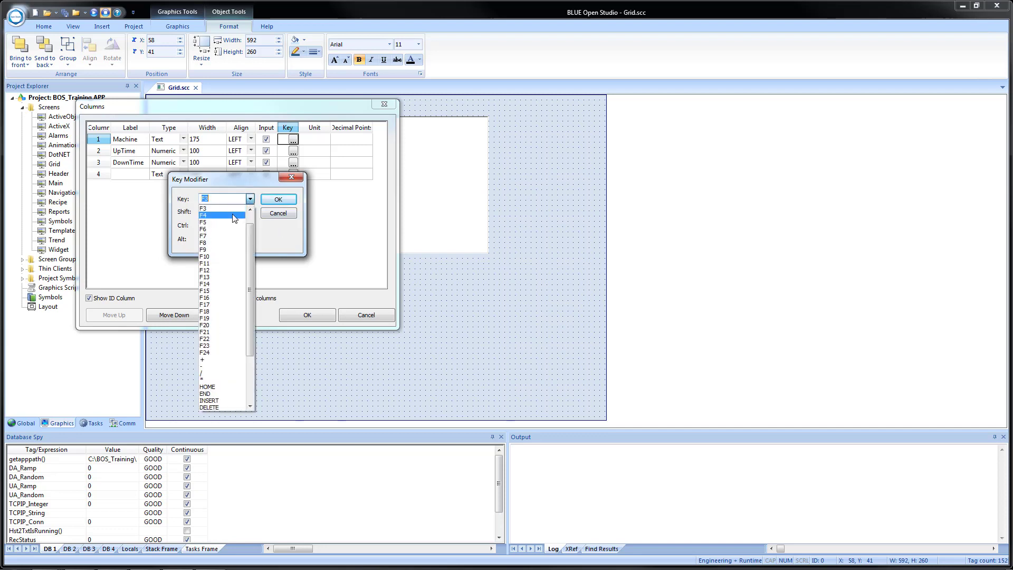
scroll(231, 223, "up", 1)
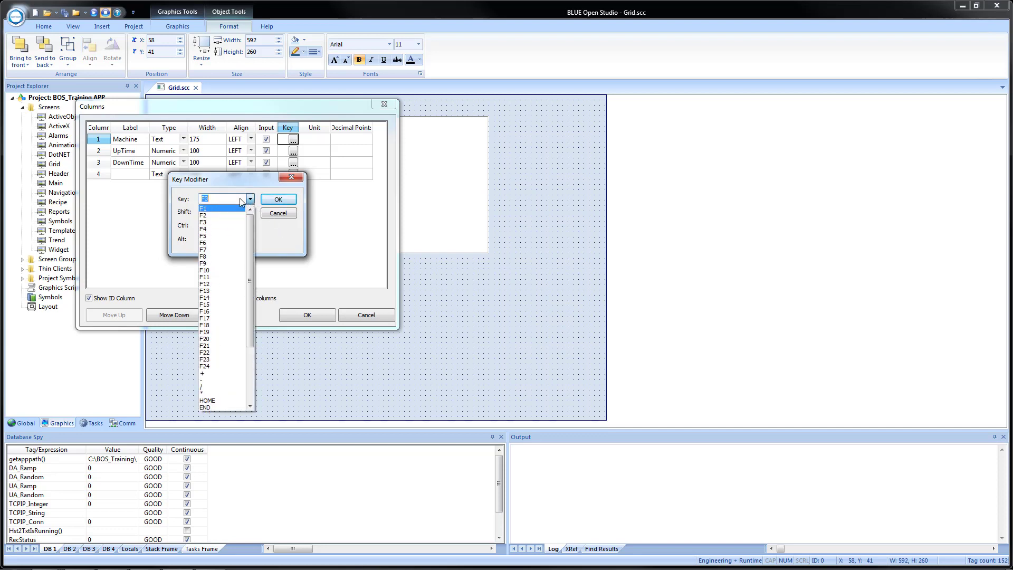
left_click(224, 200)
left_click(228, 225)
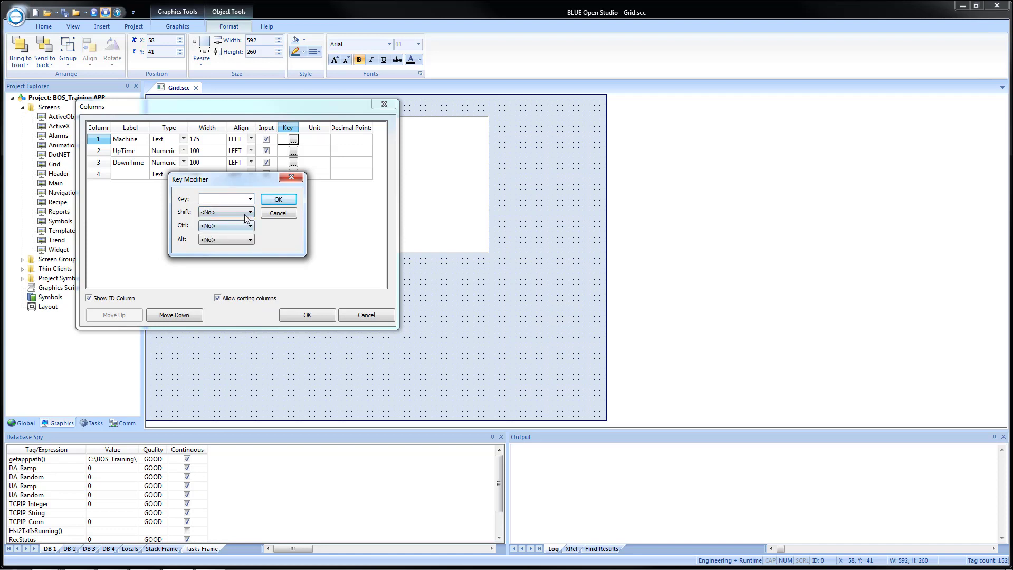
left_click(272, 213)
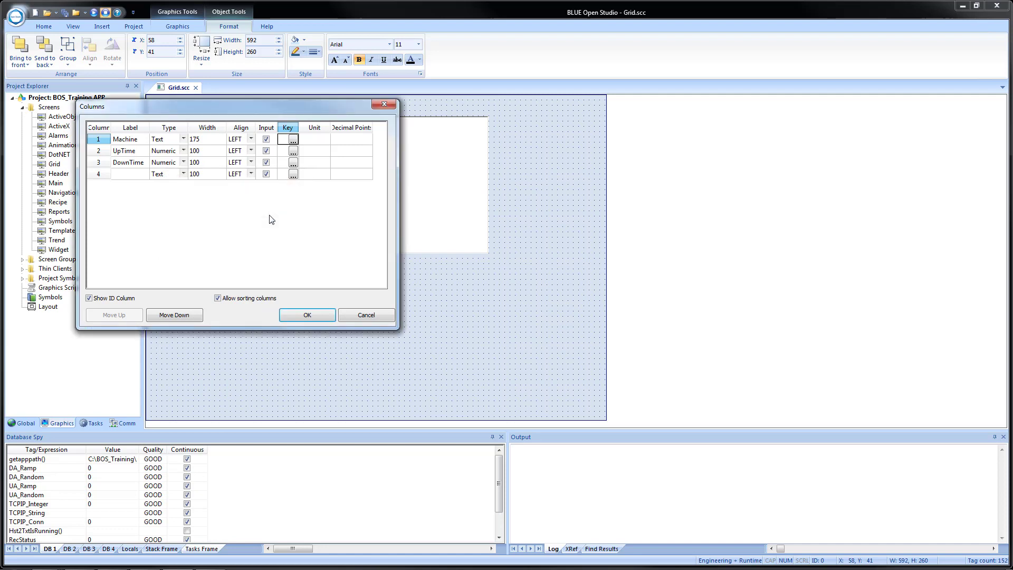
Try Seconds as the unit of the UpTime column and clear it again
left_click(313, 141)
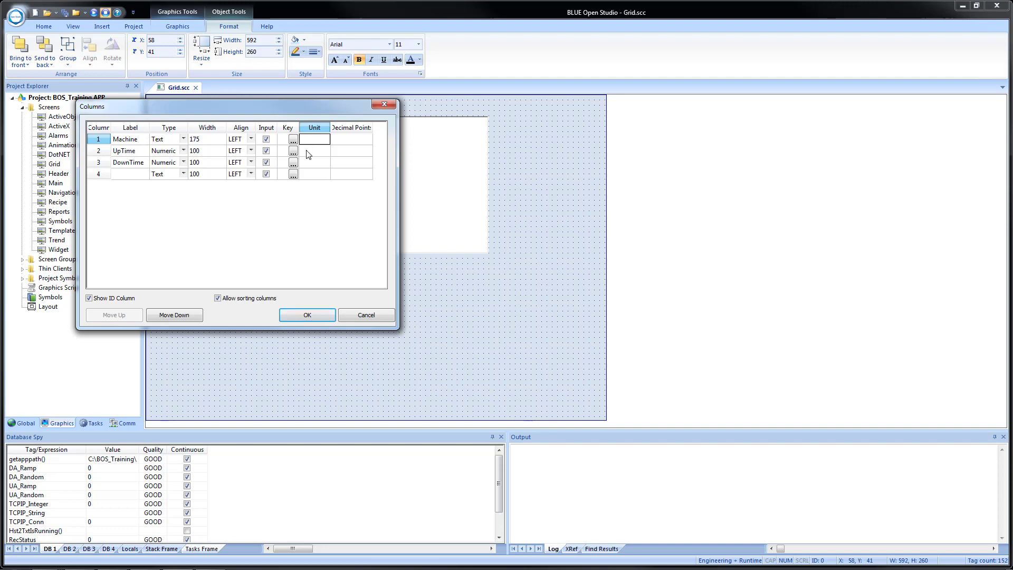
left_click(309, 152)
type("Seconds")
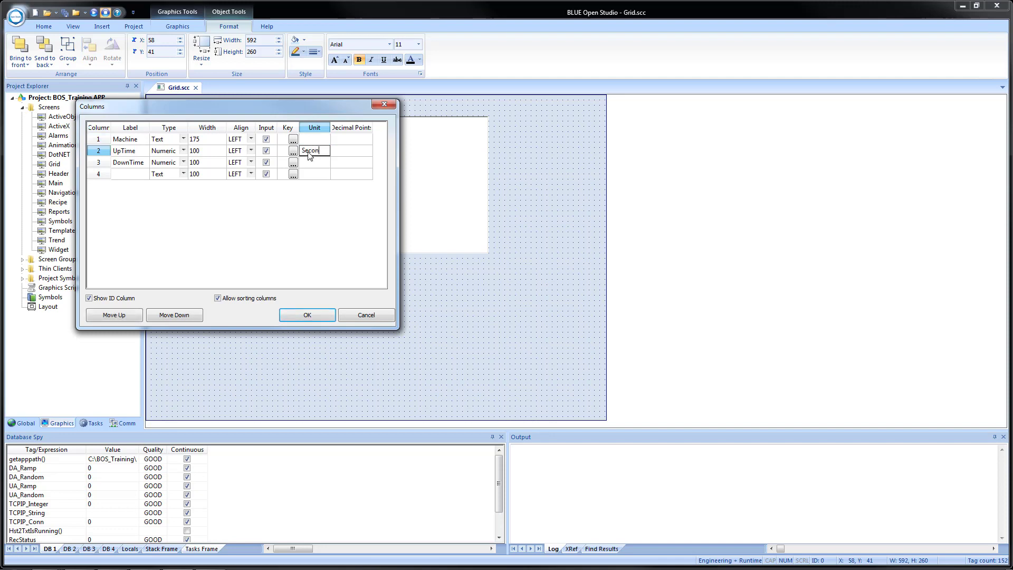
key("Return")
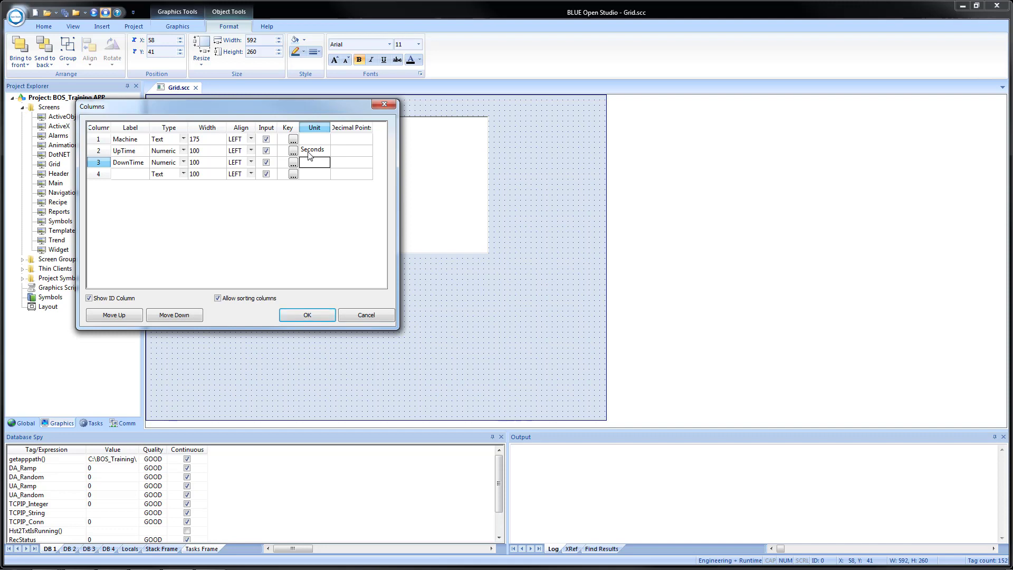
left_click(310, 154)
key("BackSpace")
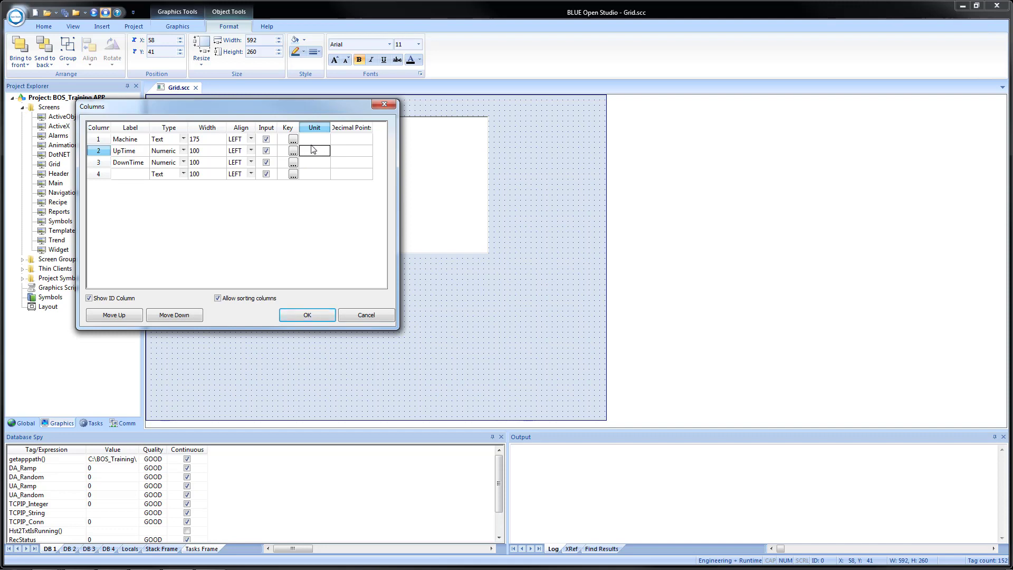
Try 2 decimal points for the Machine column and clear the value again
left_click(352, 140)
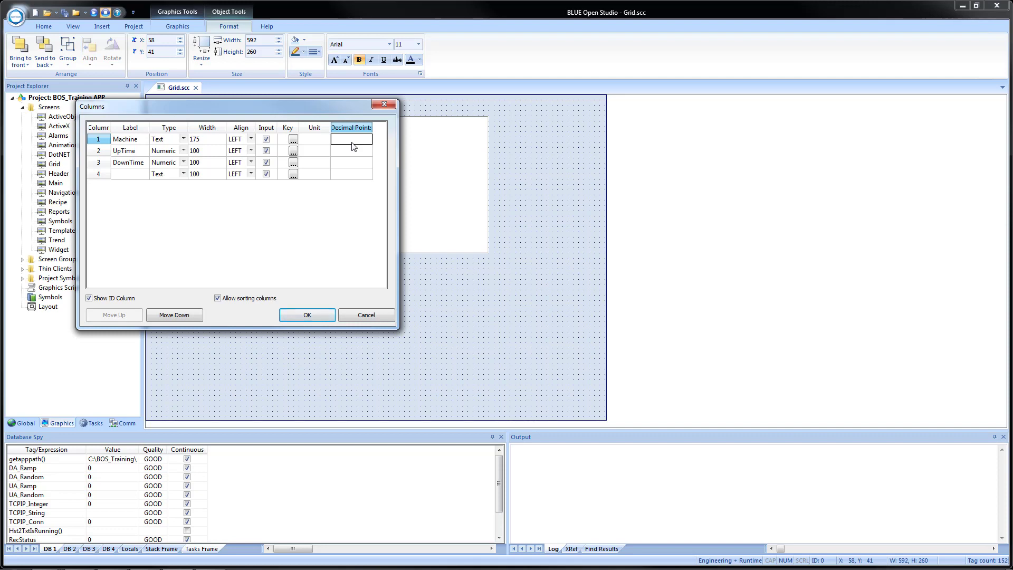
type("2")
key("Return")
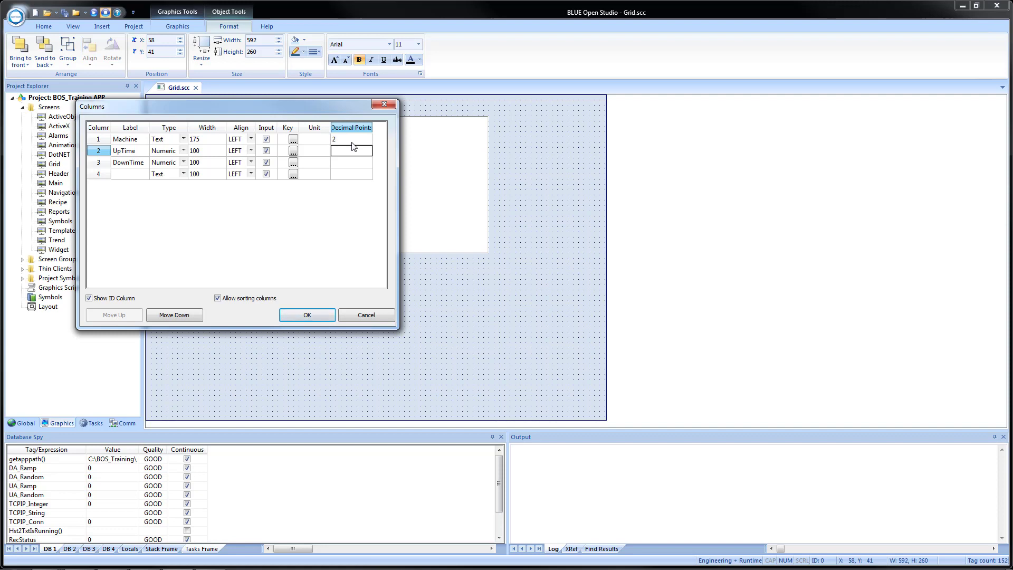
left_click(352, 142)
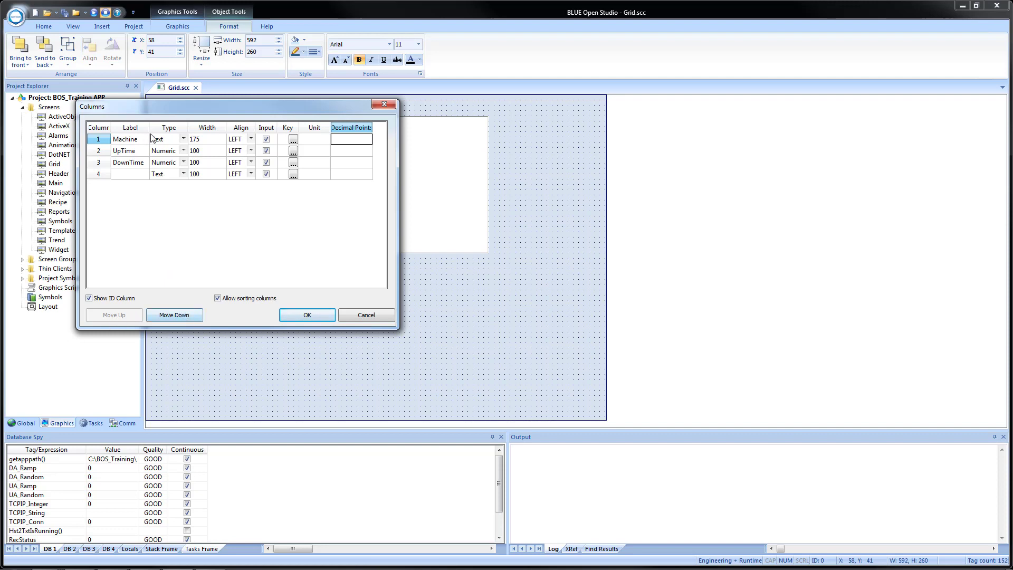
Try swapping the UpTime and DownTime columns, restore their order, and look at the row editing options without applying any
left_click(108, 162)
left_click(115, 316)
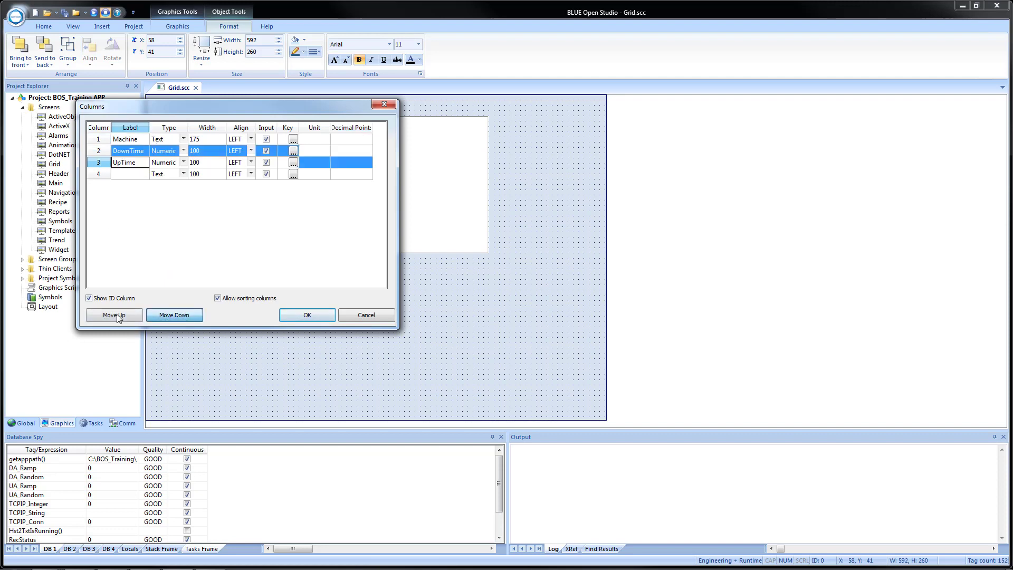
left_click(99, 168)
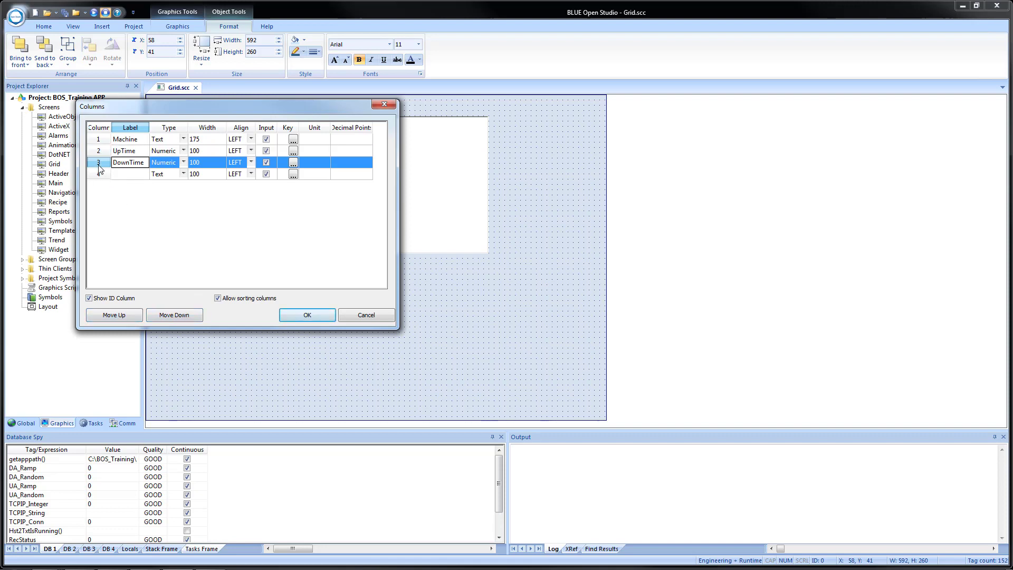
key("Delete")
right_click(100, 152)
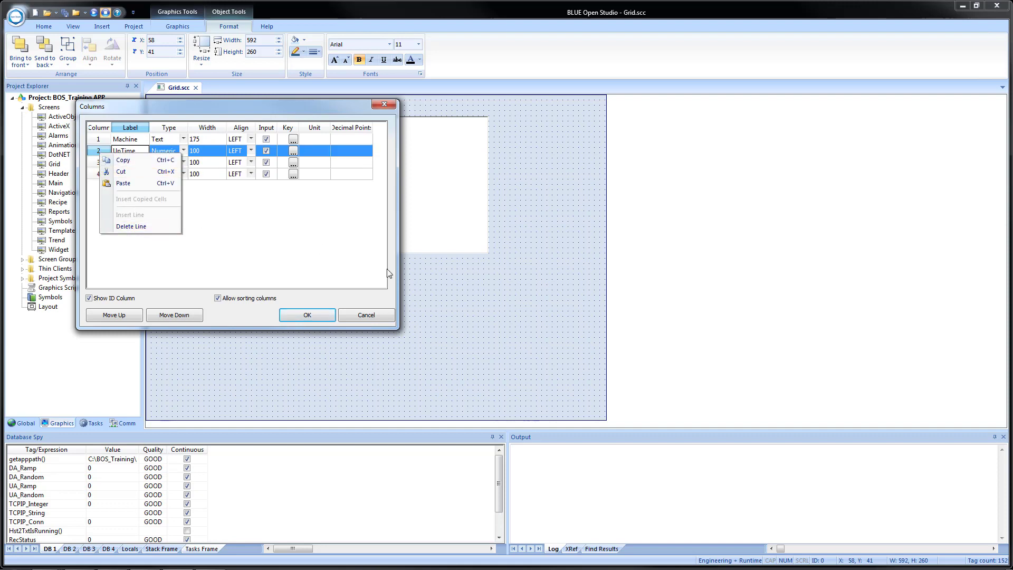
left_click(306, 262)
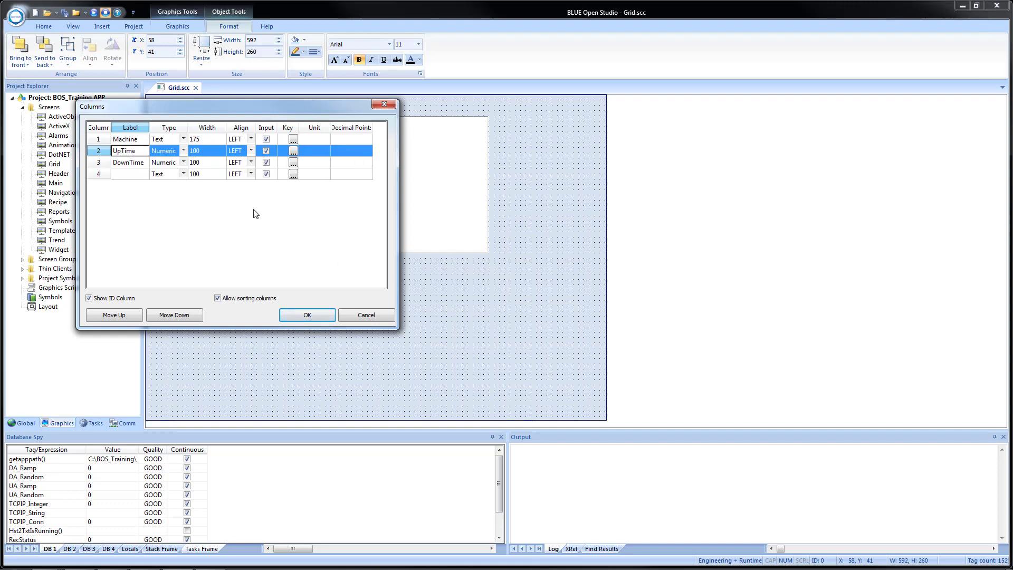
Apply the column settings and assign a new Boolean tag GridEnable to User Enable in the grid's advanced settings
left_click(307, 315)
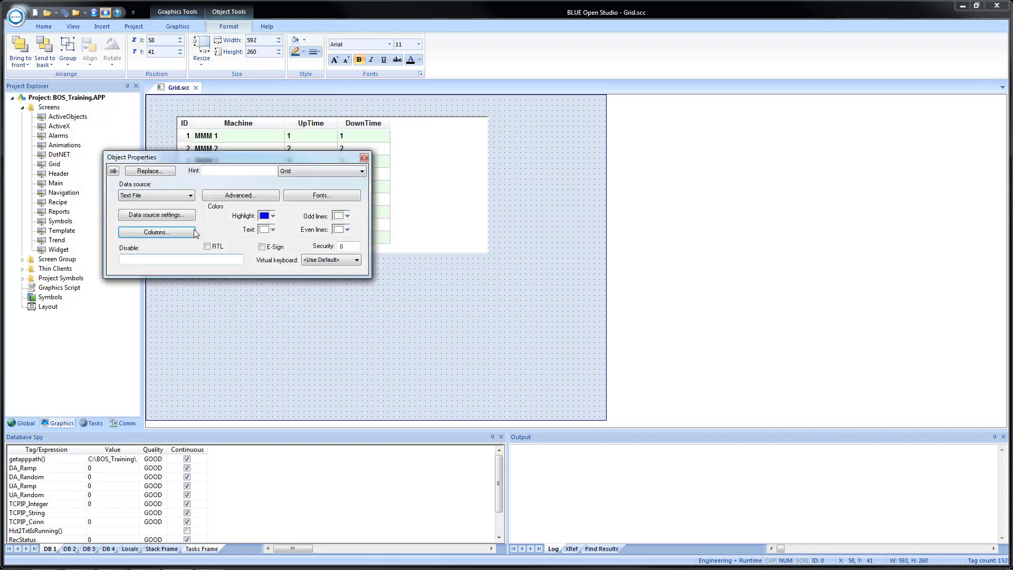
left_click(239, 195)
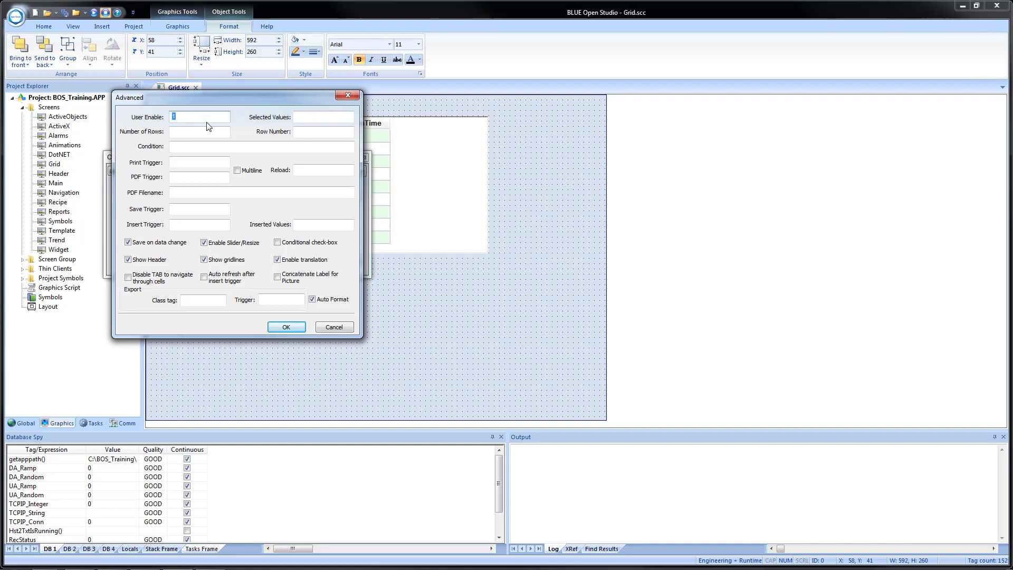
type("GridEnable")
left_click(214, 132)
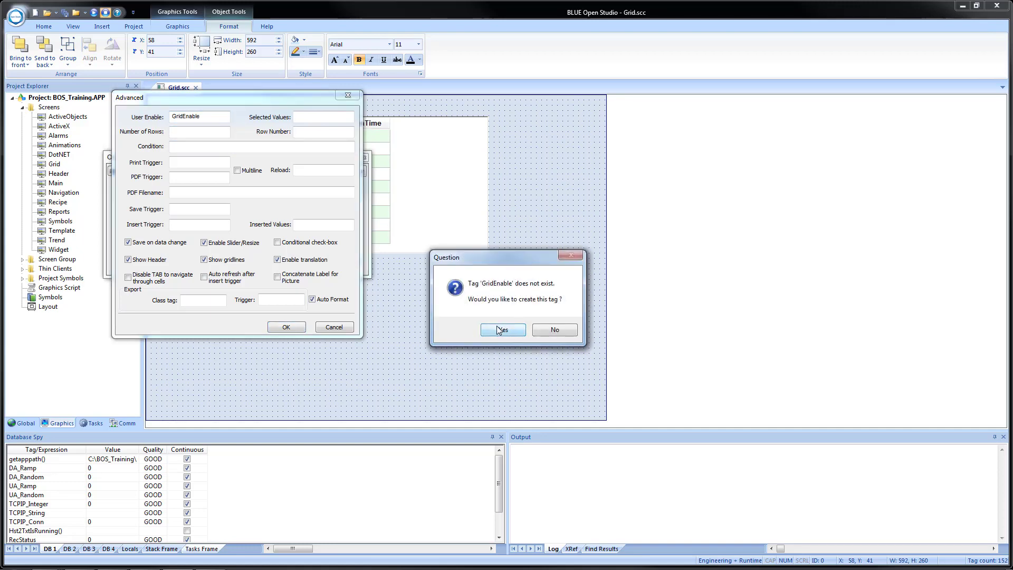
left_click(501, 329)
left_click(272, 210)
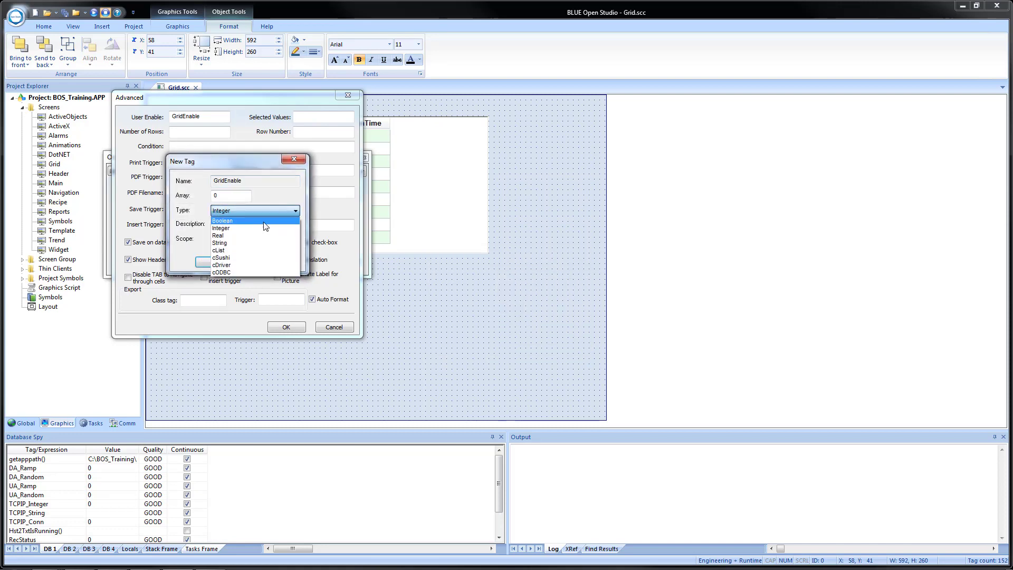
left_click(253, 218)
left_click(214, 262)
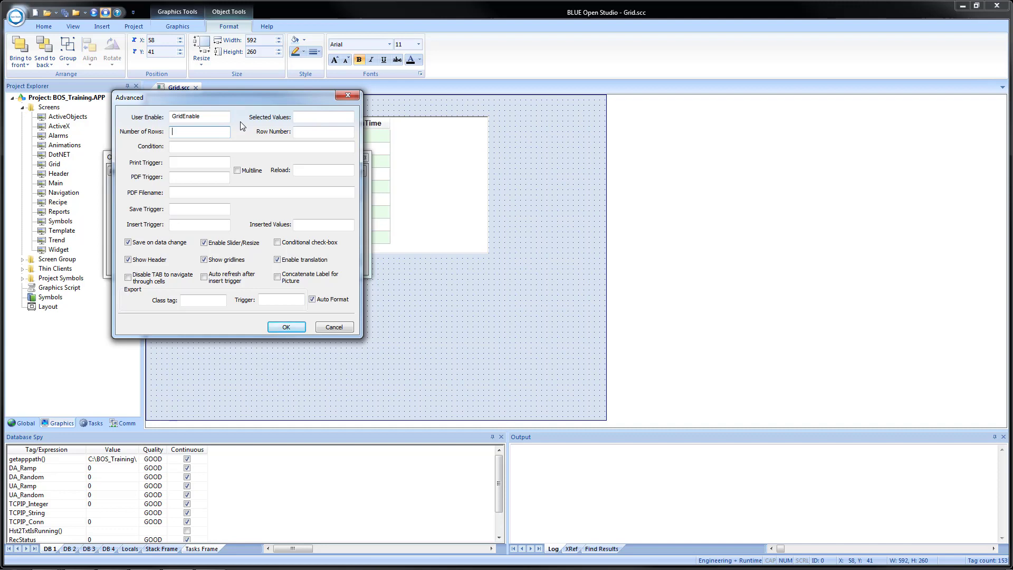
Assign a new Integer tag GridNumRows to the grid's Number of Rows setting
type("GridNumRows")
key("Tab")
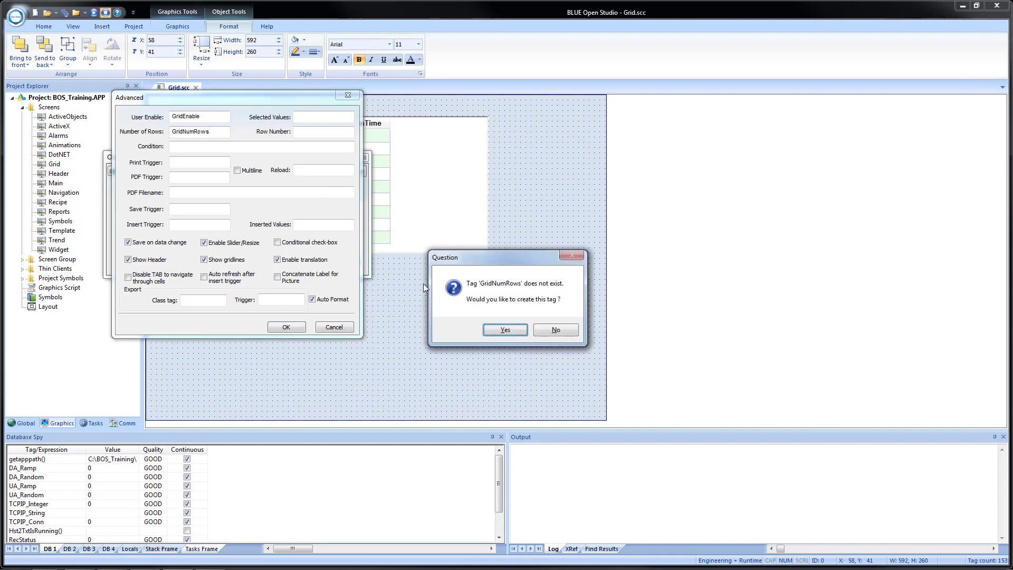
left_click(498, 330)
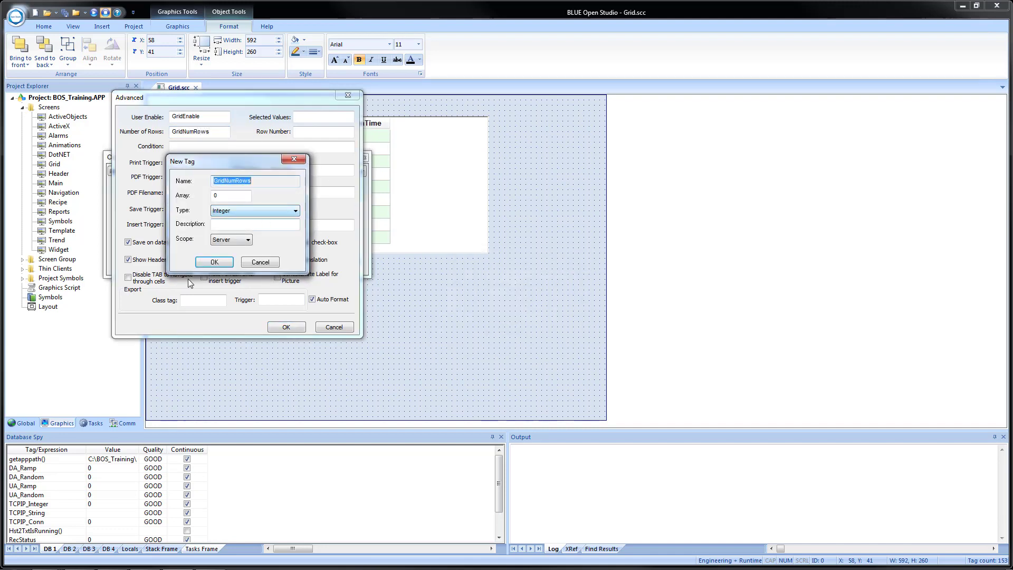
left_click(203, 262)
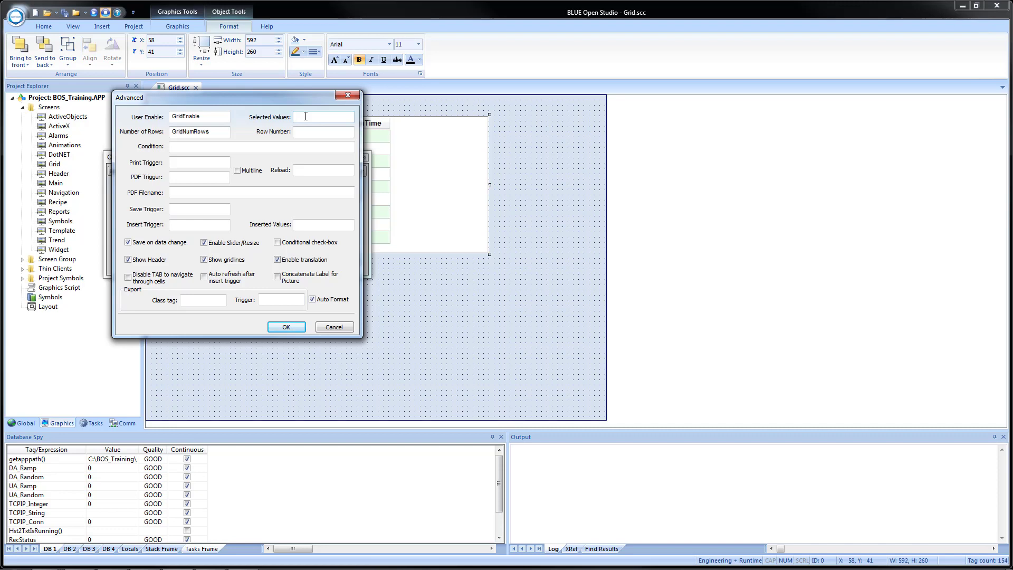
Set the grid's Selected Values to GridSel[0], creating GridSel as a String tag with array size 5
type("ridSel[0")
left_click(317, 132)
left_click(501, 330)
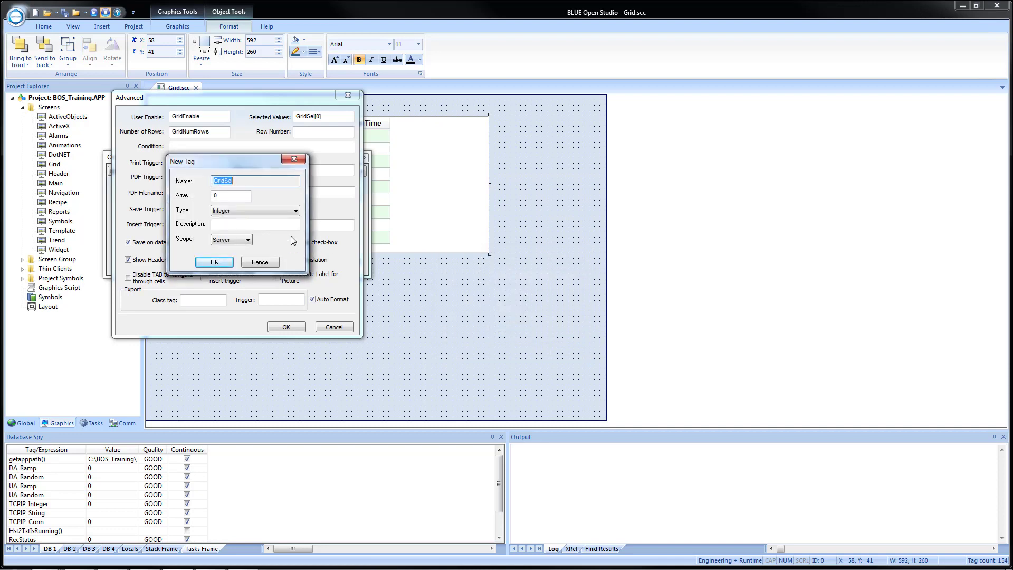
double_click(227, 196)
type("5")
left_click(239, 210)
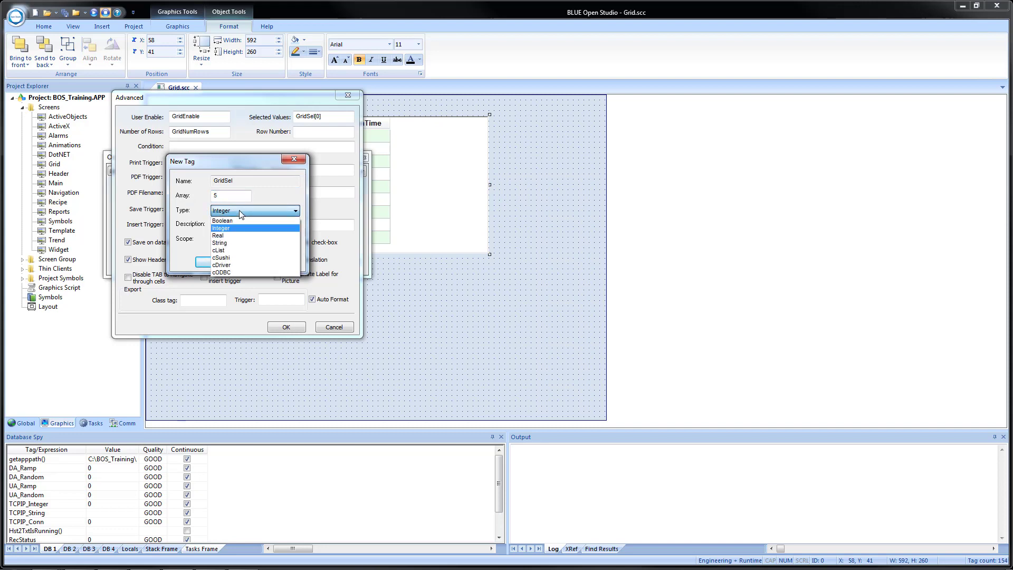
left_click(246, 242)
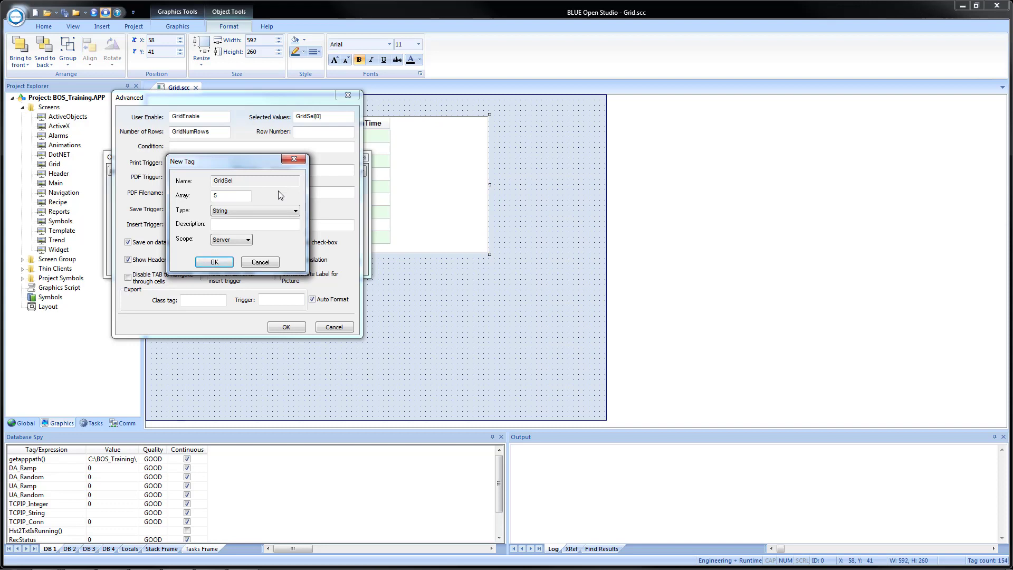
left_click(214, 262)
Assign a new Integer tag GridRowNum to the grid's Row Number setting
left_click(300, 131)
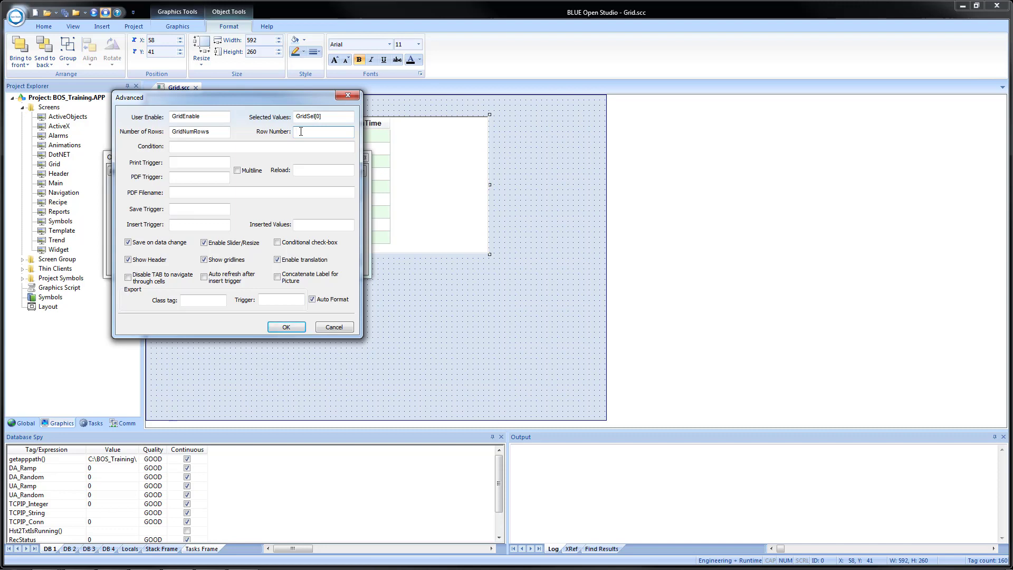
type("GridRowNum")
left_click(309, 148)
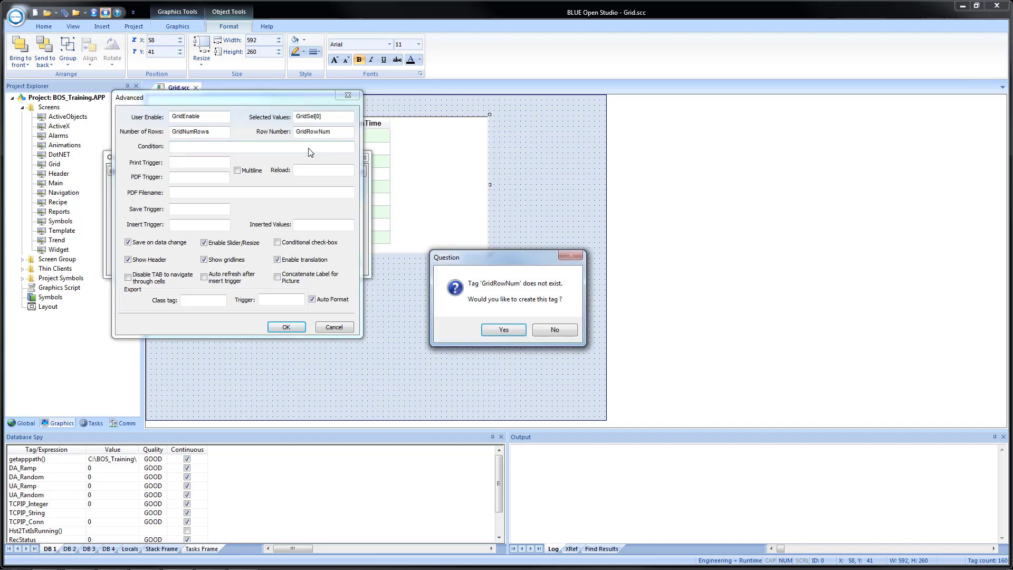
left_click(504, 329)
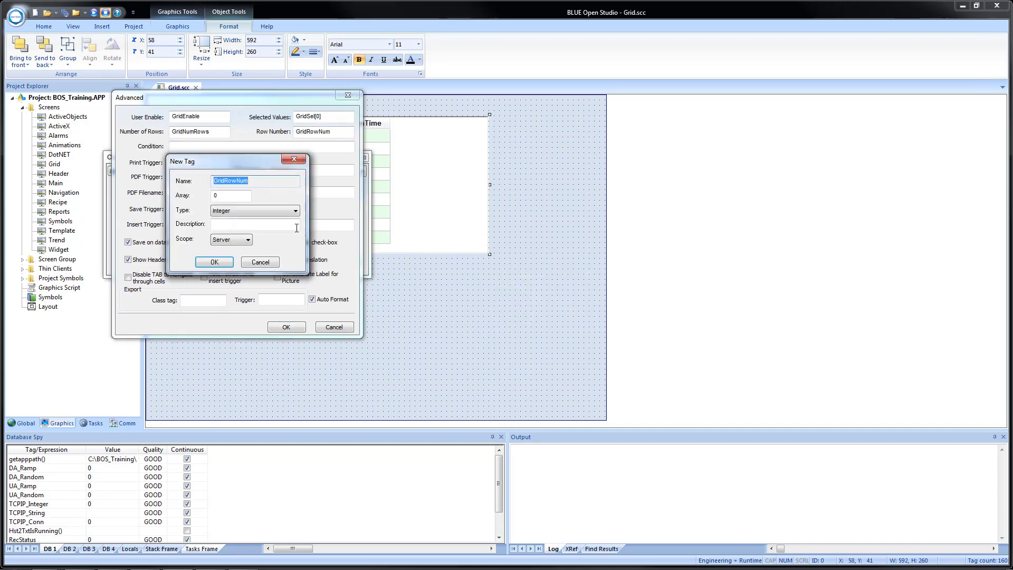
left_click(208, 263)
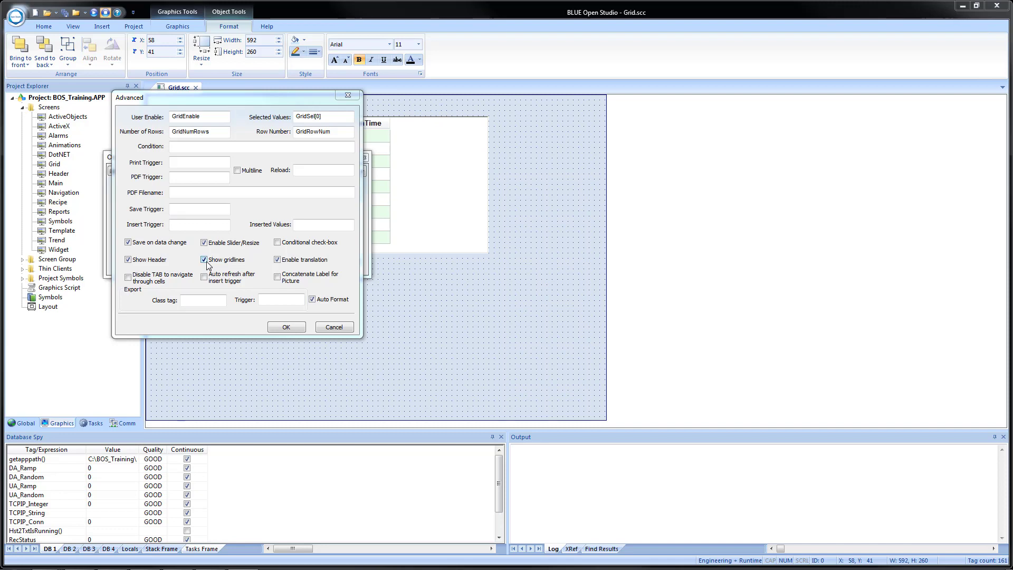
Try the pattern [Column] Operator Value as the grid's condition and clear it again
left_click(201, 150)
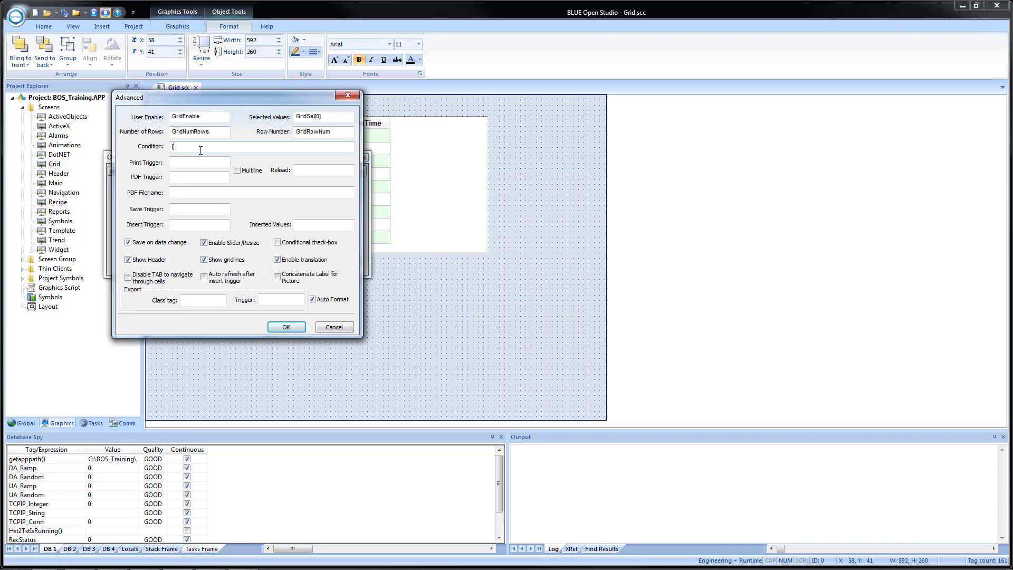
type("[Column] Operatortor Value")
key("BackSpace")
key("BackSpace")
key("BackSpace")
key("BackSpace")
key("BackSpace")
key("BackSpace")
key("BackSpace")
key("BackSpace")
key("BackSpace")
key("BackSpace")
key("BackSpace")
key("BackSpace")
key("BackSpace")
key("BackSpace")
key("BackSpace")
key("BackSpace")
key("BackSpace")
key("BackSpace")
key("BackSpace")
key("BackSpace")
Try Machine = MachineA as the grid's condition and clear it again
type("Machine =  = MachineA")
key("BackSpace")
key("BackSpace")
key("BackSpace")
key("BackSpace")
key("BackSpace")
key("BackSpace")
key("BackSpace")
key("BackSpace")
key("BackSpace")
key("BackSpace")
key("BackSpace")
key("BackSpace")
key("BackSpace")
key("BackSpace")
key("BackSpace")
key("BackSpace")
key("BackSpace")
key("BackSpace")
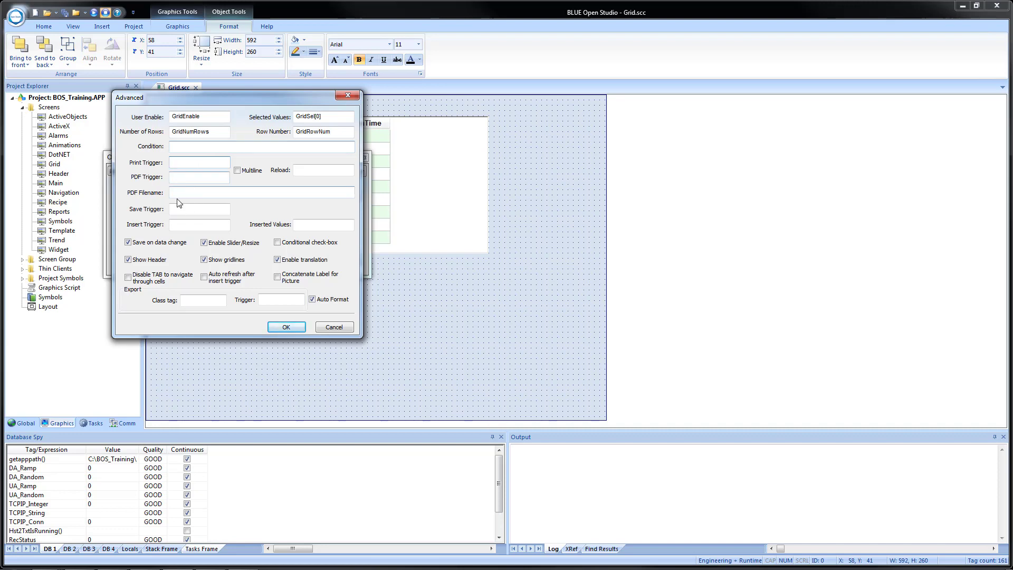
Assign a new Integer tag GridRefresh to the grid's Reload setting
left_click(195, 177)
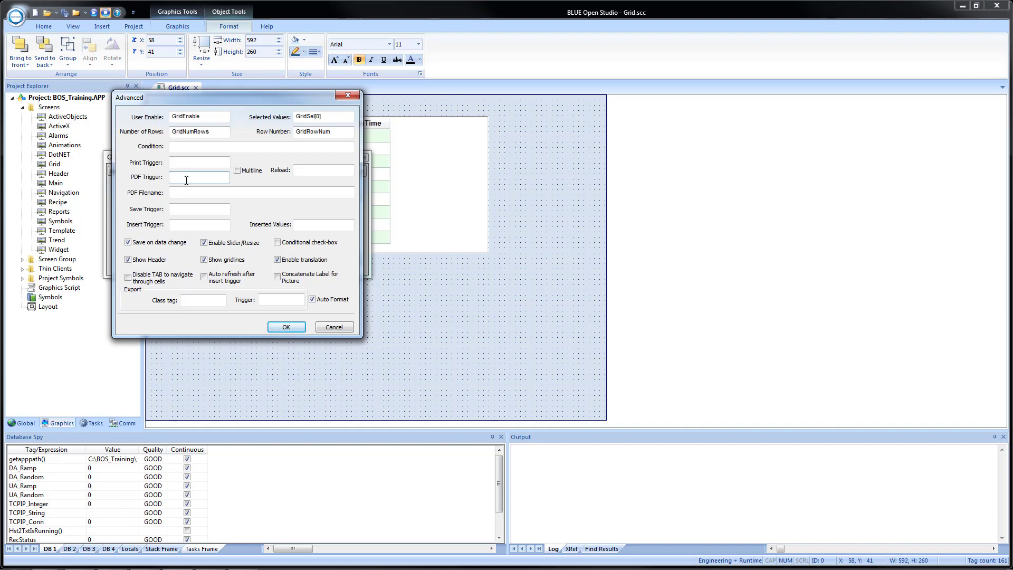
left_click(205, 193)
type("GridRefresh")
key("Tab")
left_click(492, 337)
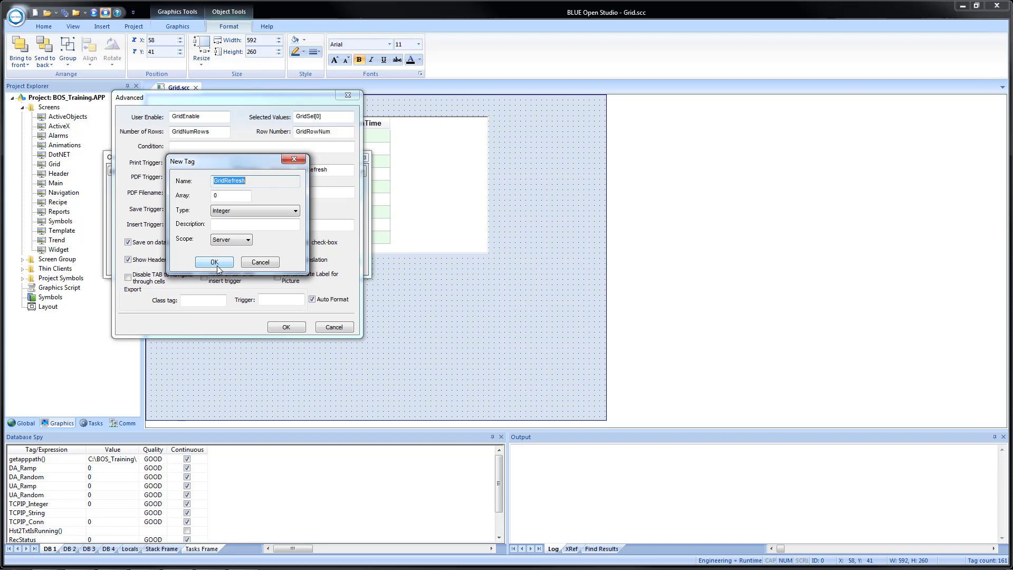
left_click(215, 263)
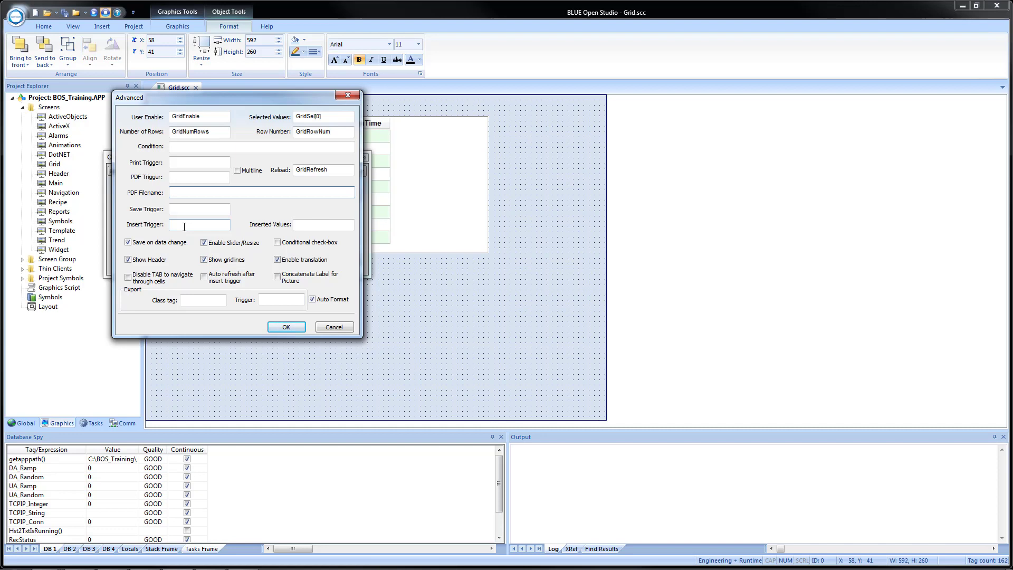
left_click(180, 211)
left_click(211, 227)
left_click(329, 225)
left_click(328, 226)
left_click(192, 226)
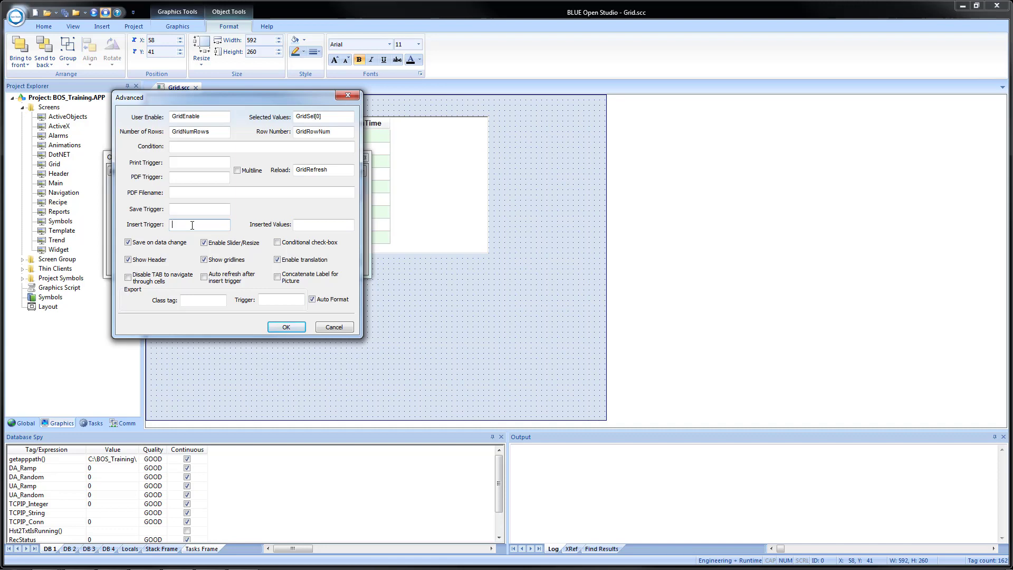
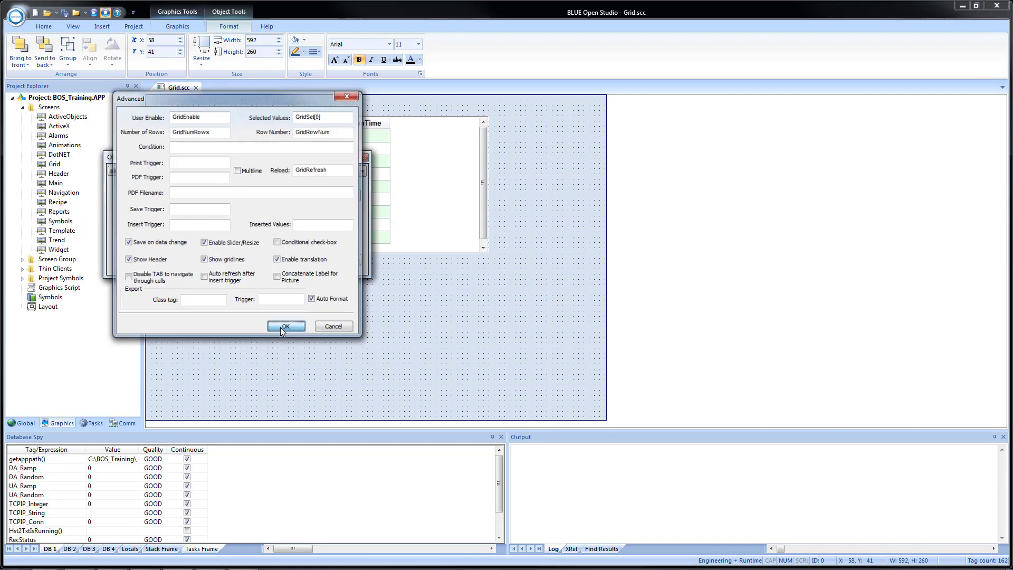
Apply the advanced settings, confirm Arial Bold 10 as the grid's font, and close its properties
left_click(280, 327)
left_click(322, 197)
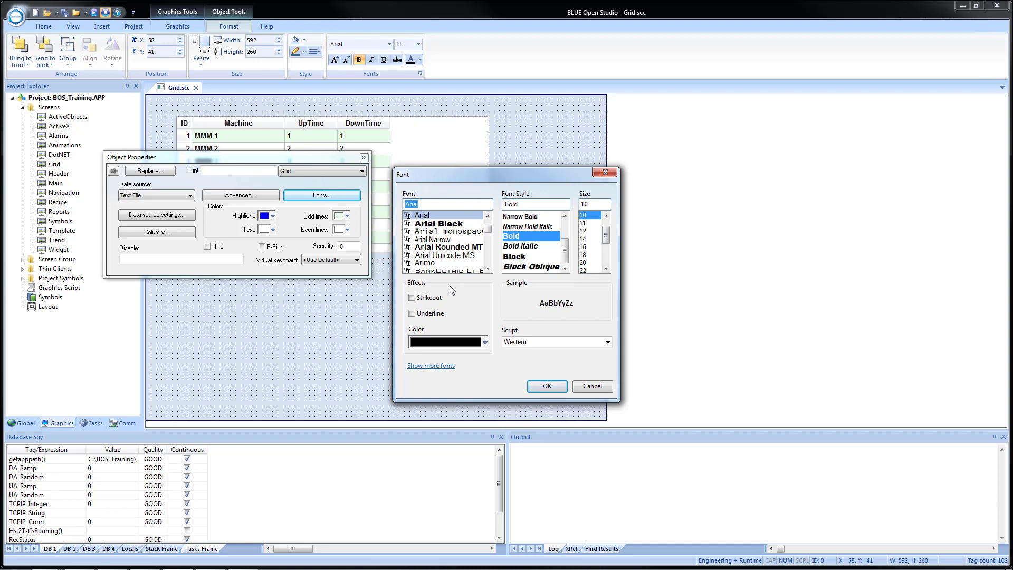
left_click(546, 388)
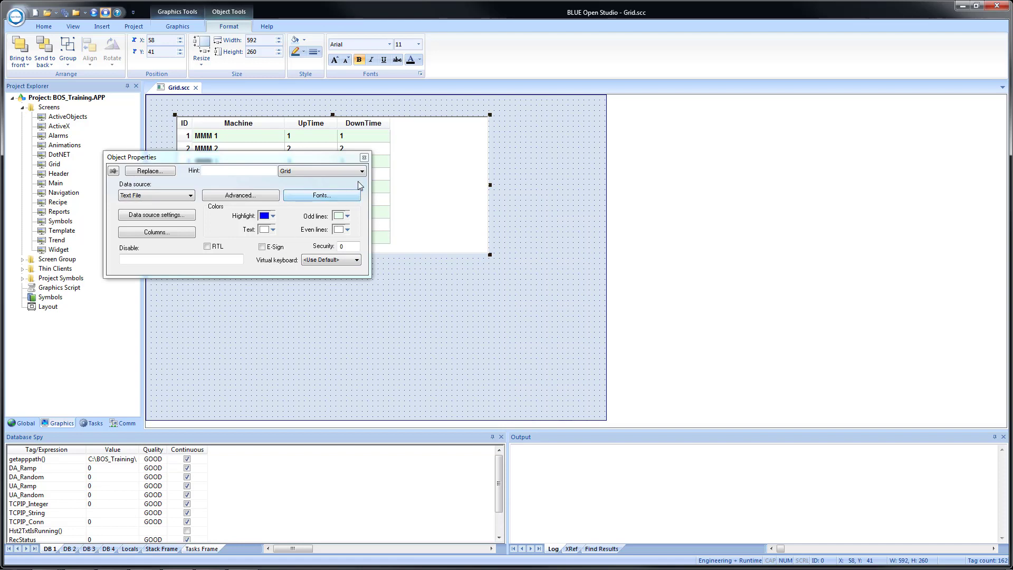
left_click(364, 158)
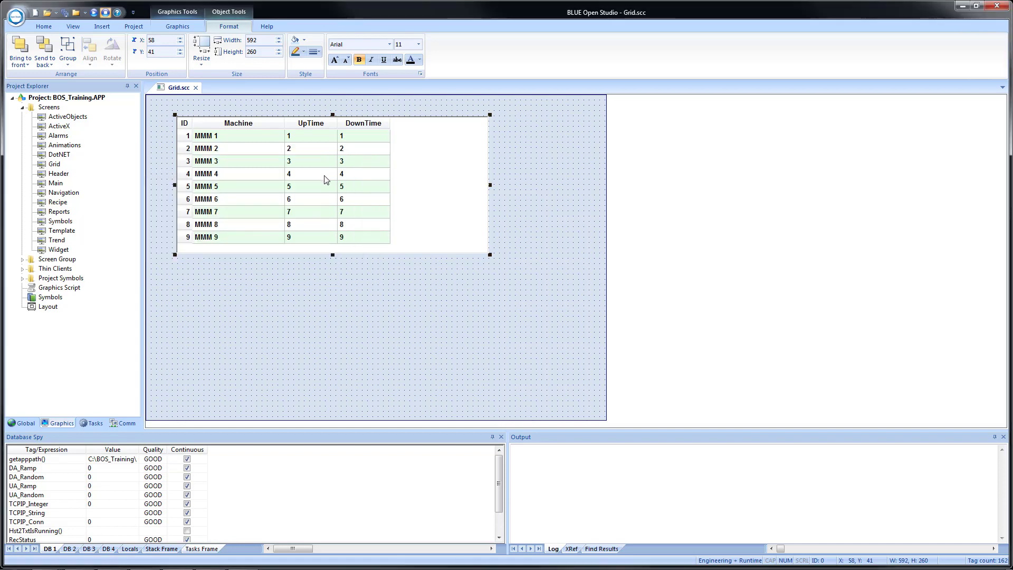
Move the grid to X 10, Y 10 and narrow it to just past the DownTime column
left_click_drag(278, 179, 267, 164)
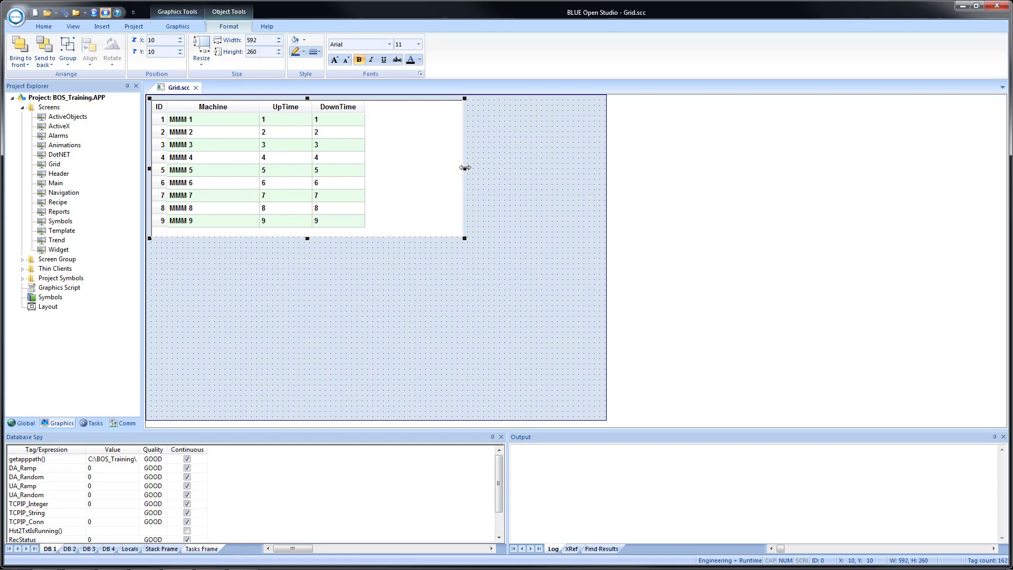
left_click_drag(464, 167, 374, 168)
left_click(380, 190)
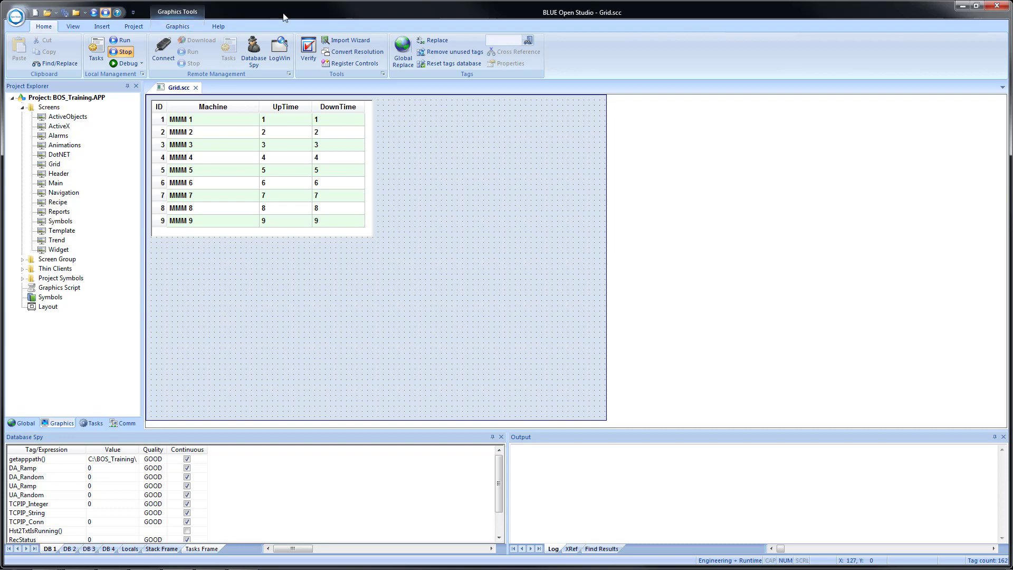
Draw a button about 91 wide and 50 high directly below the grid, aligned with its left edge
left_click(179, 30)
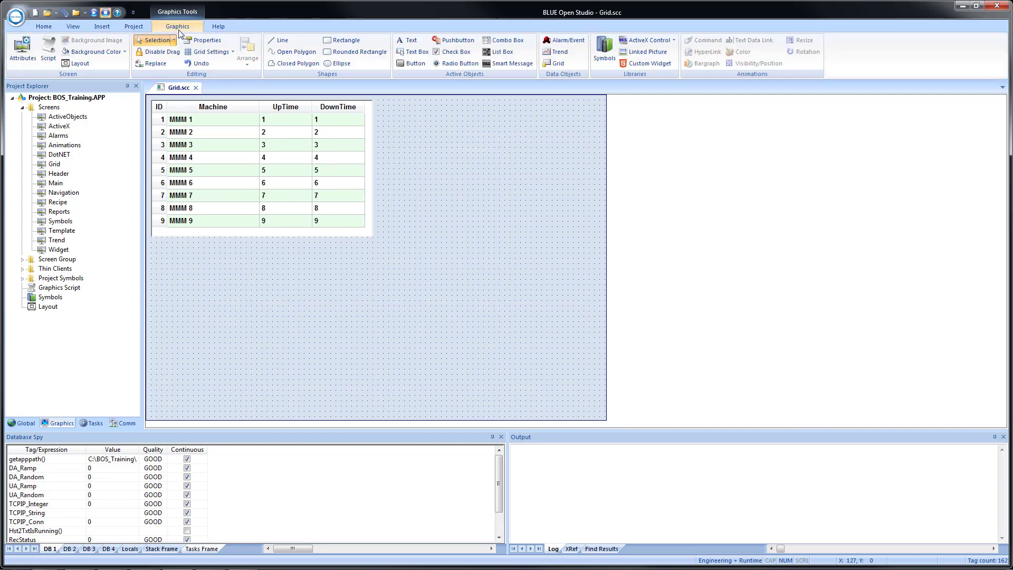
left_click(415, 64)
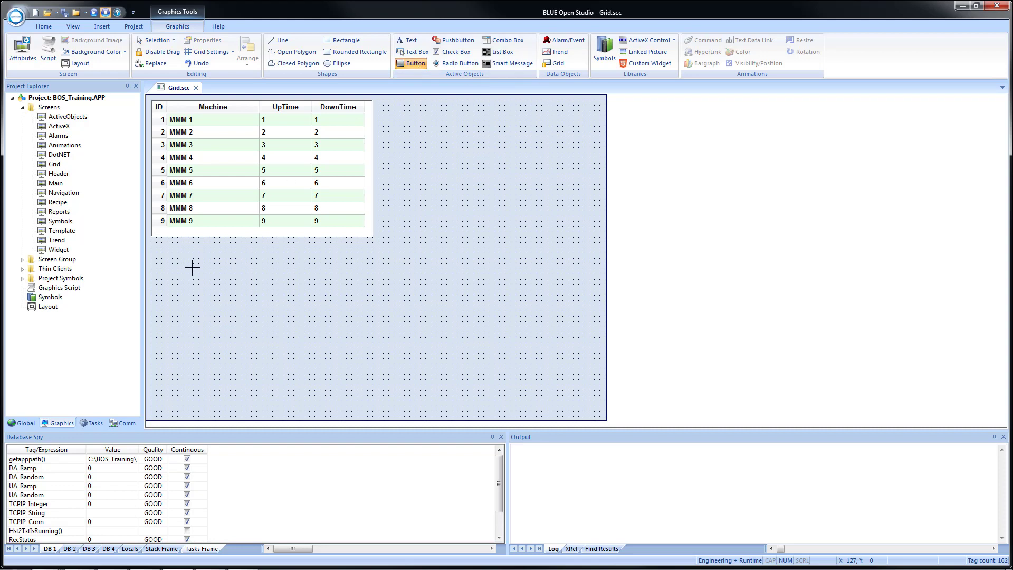
left_click(153, 242)
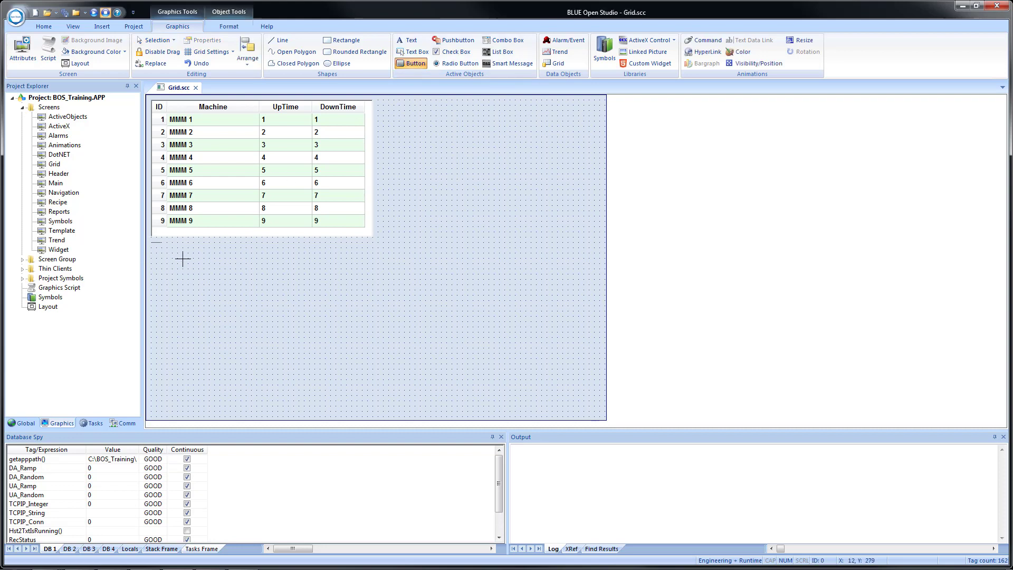
left_click_drag(183, 259, 201, 271)
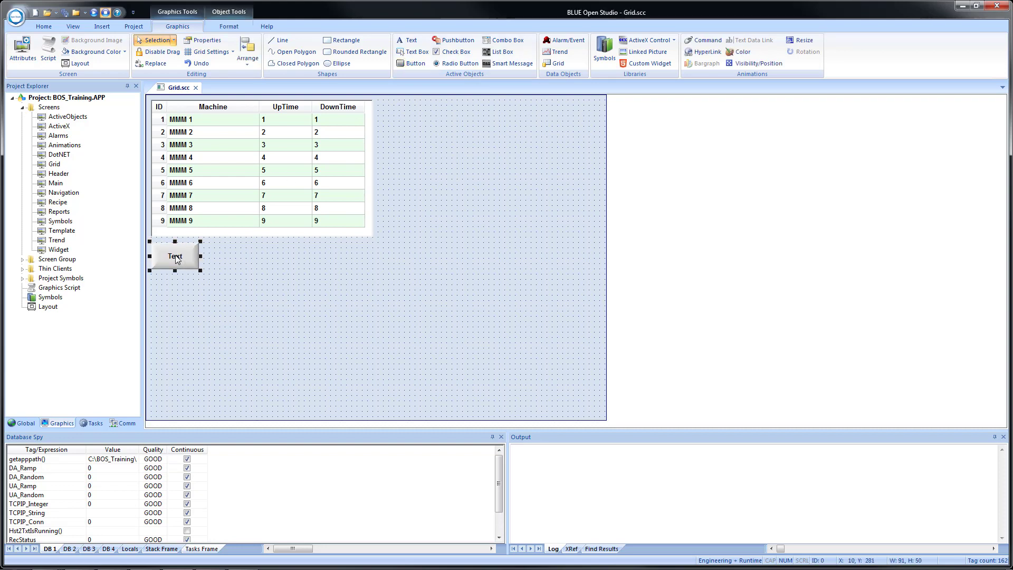
Set the button's caption to Grid with {if(GridEnable=0,"Locked","Unlocked")} on a second line
double_click(175, 259)
left_click_drag(264, 194, 84, 195)
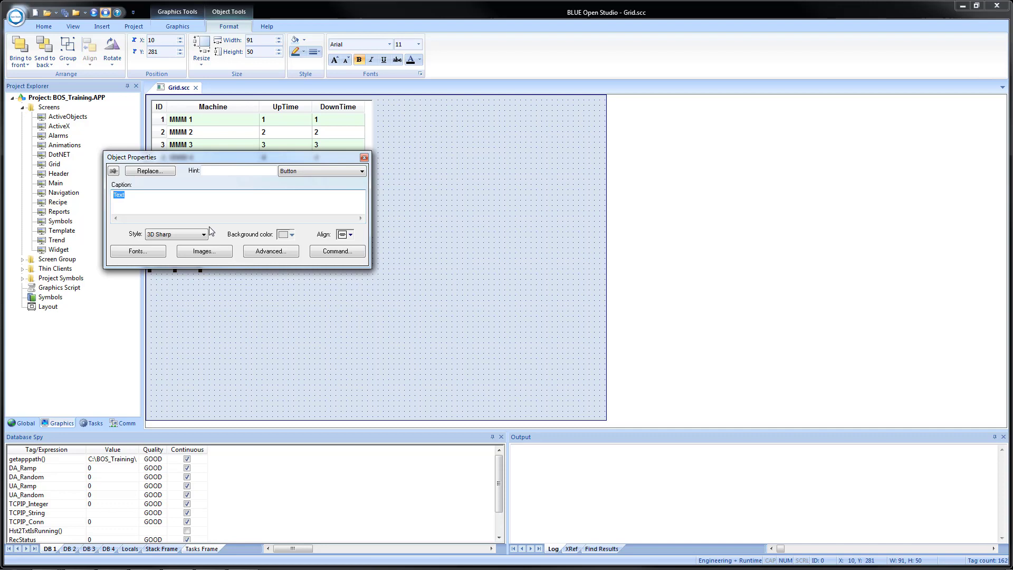
type("Grid")
type("{}")
type("if")
type("(")
type("GridE")
type("nable")
type("=")
type("0,")
type("\"\"")
type("Locked\",\"Unlocked\"")
type("}")
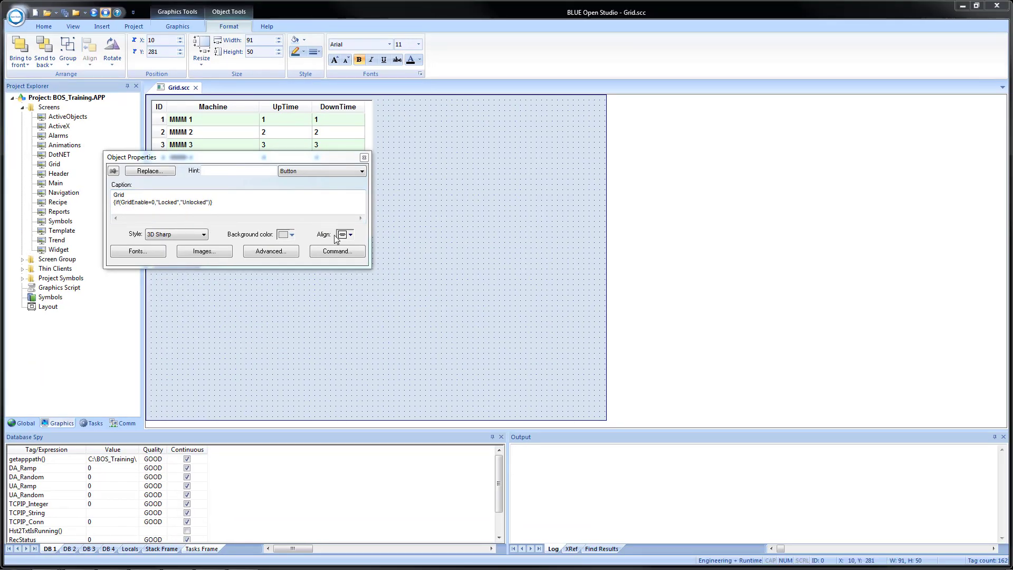
Start the button's On Up VBScript command with If $GridEnable = 0 Then, followed by $GridEnable = 1
left_click(337, 251)
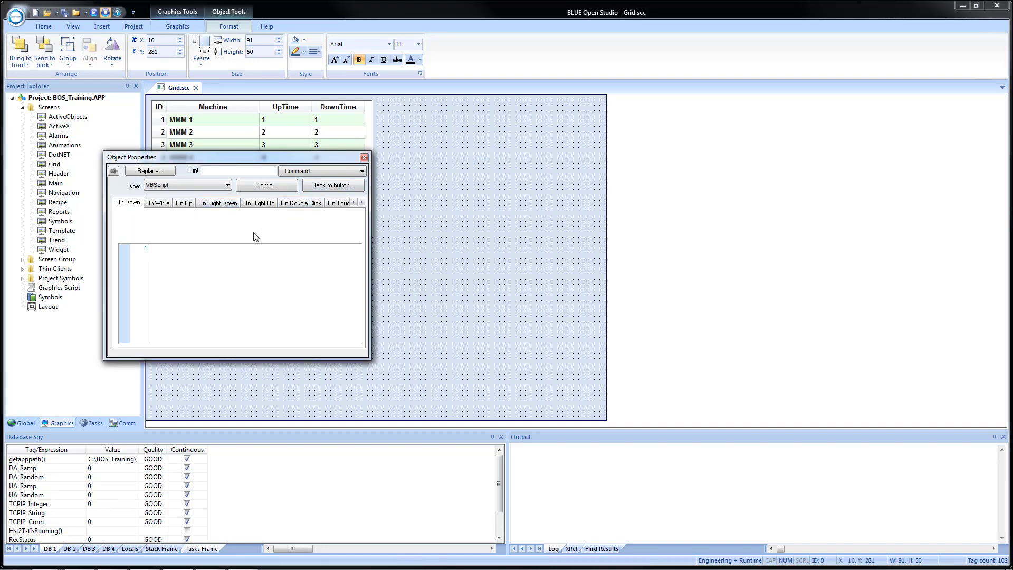
left_click(182, 204)
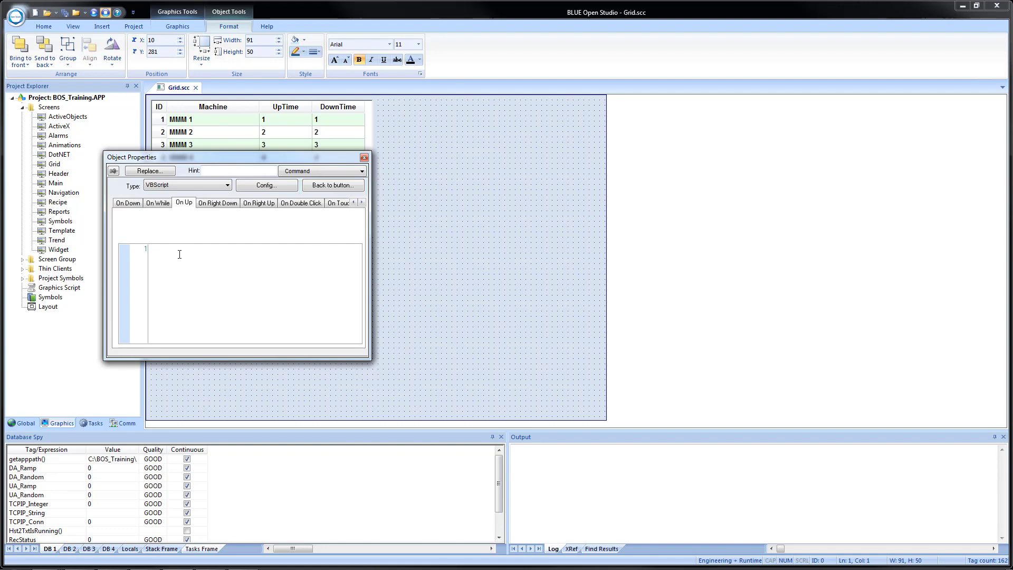
type("If $")
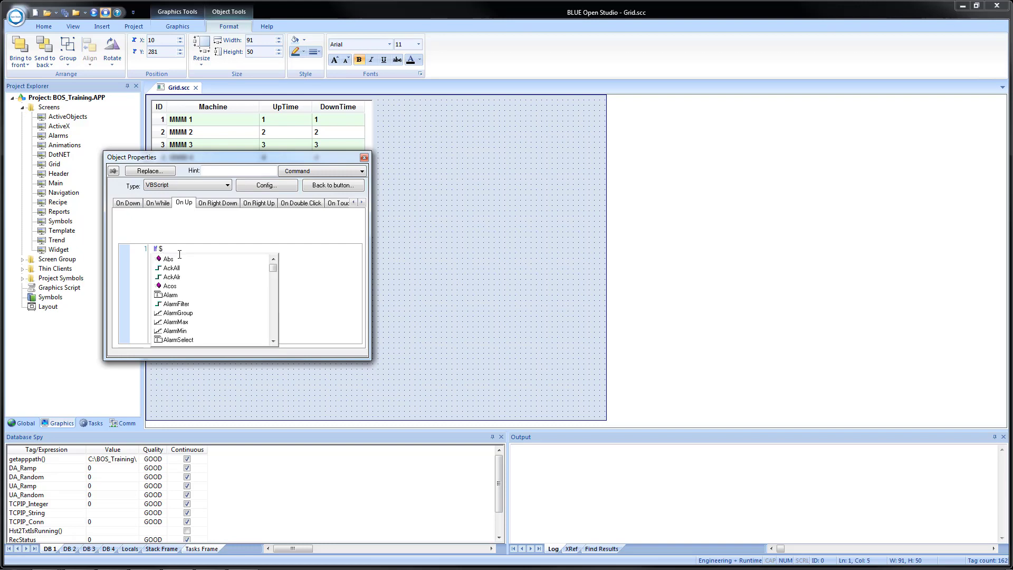
type("Gri")
key("Return")
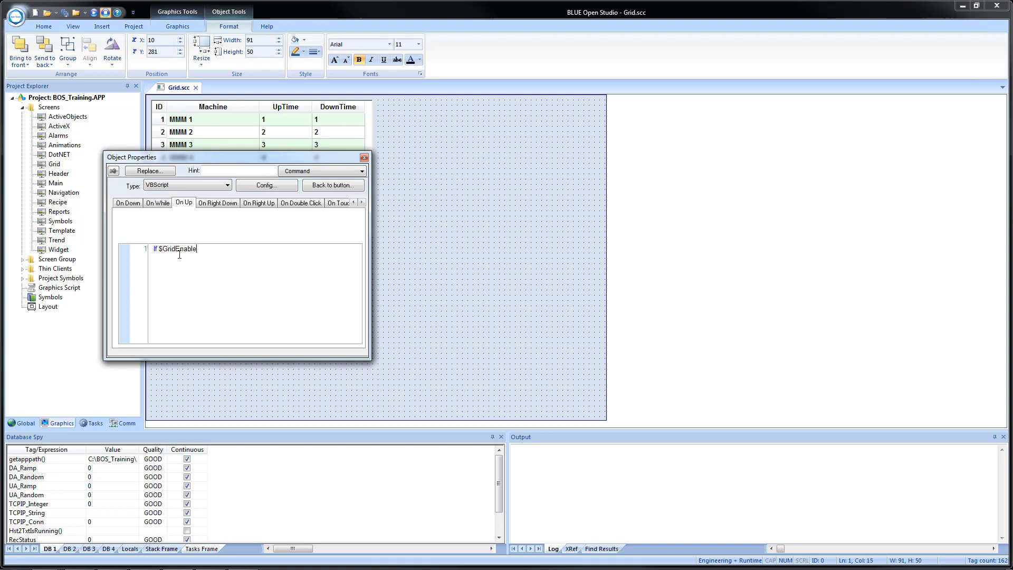
type("= 0 Then$")
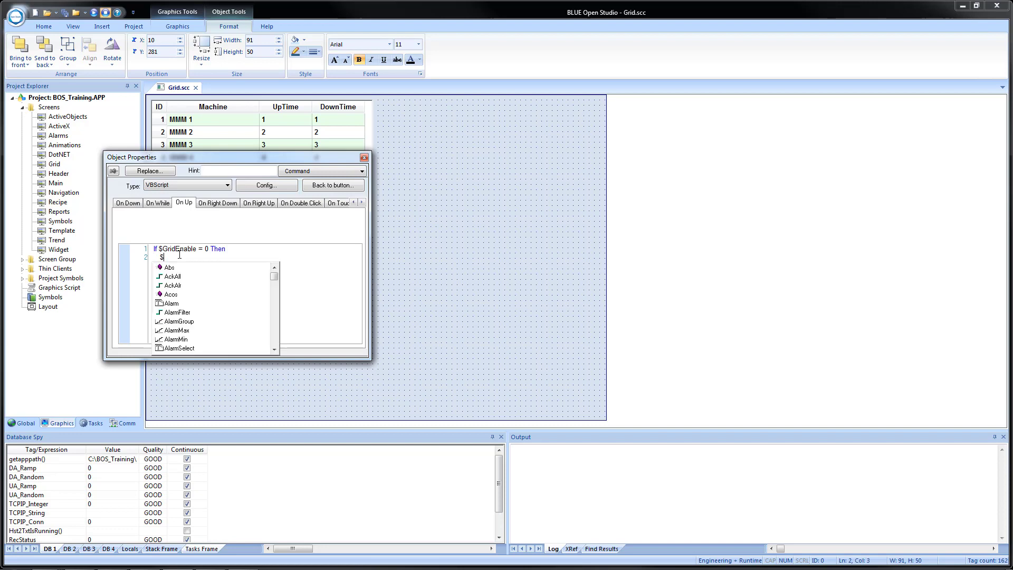
type("grid")
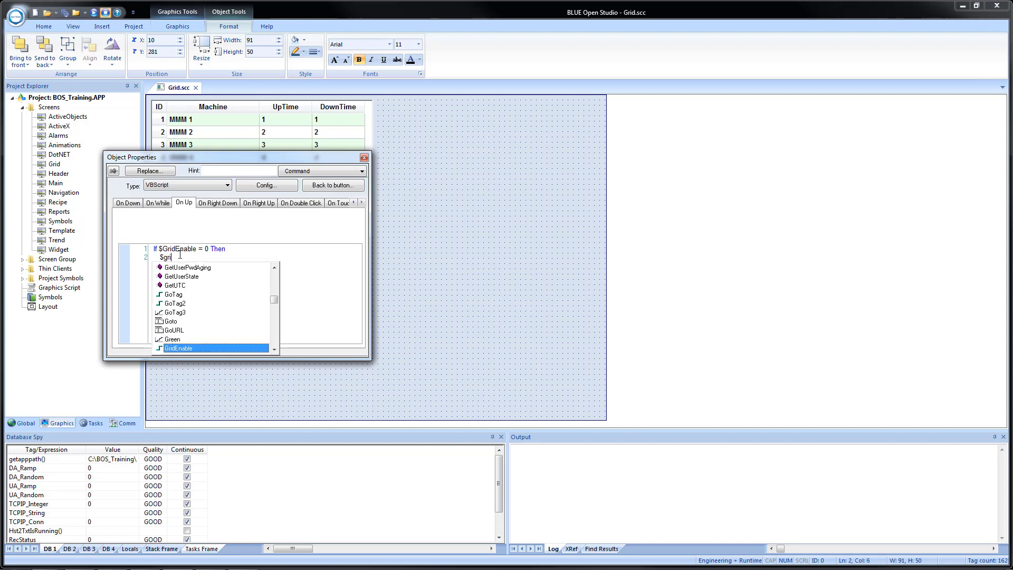
key("Return")
type("= 1")
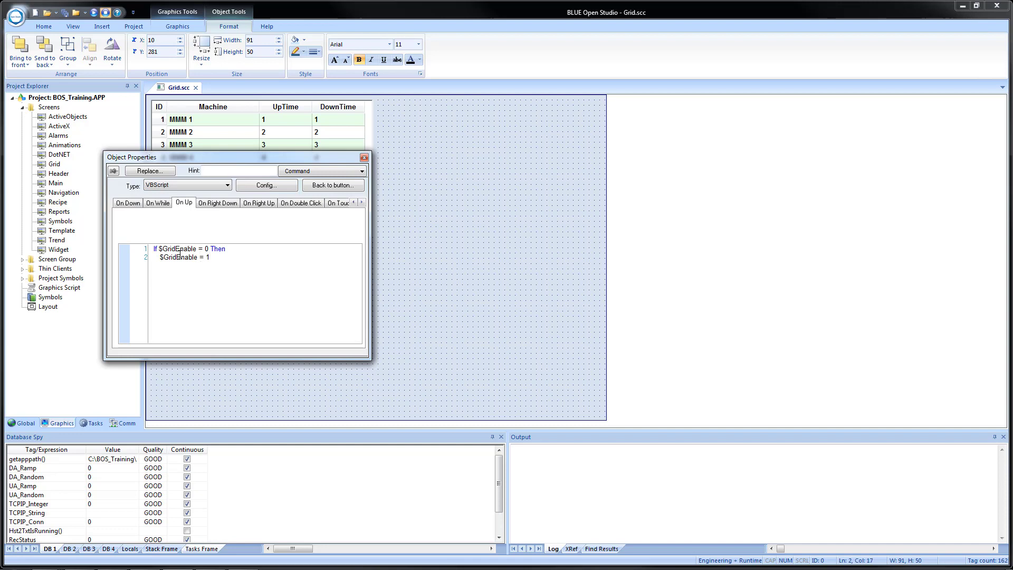
Complete the script with an Else branch setting $GridEnable = 0 and a closing End If
key("BackSpace")
type("Else    ")
type("$gri")
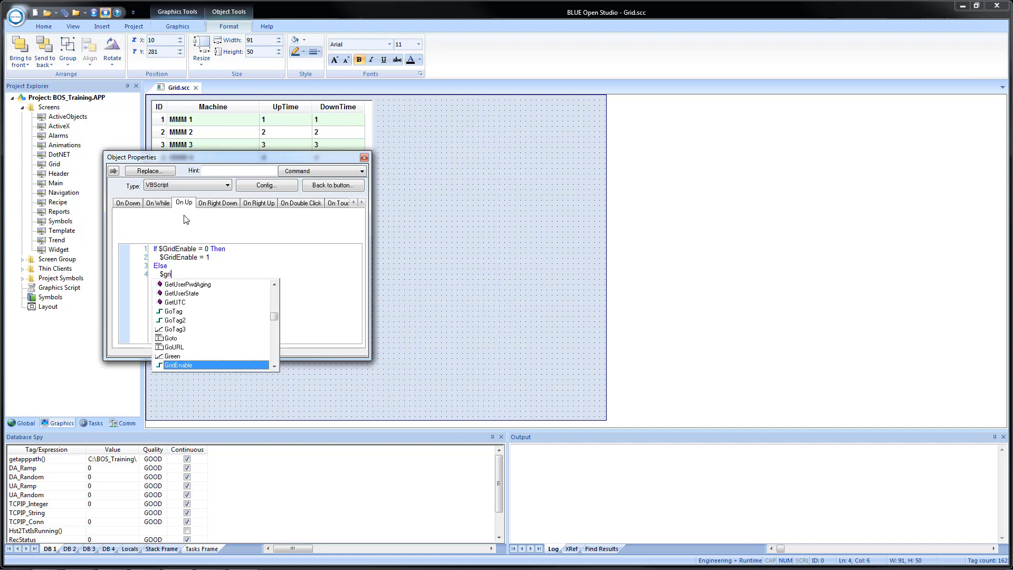
key("Return")
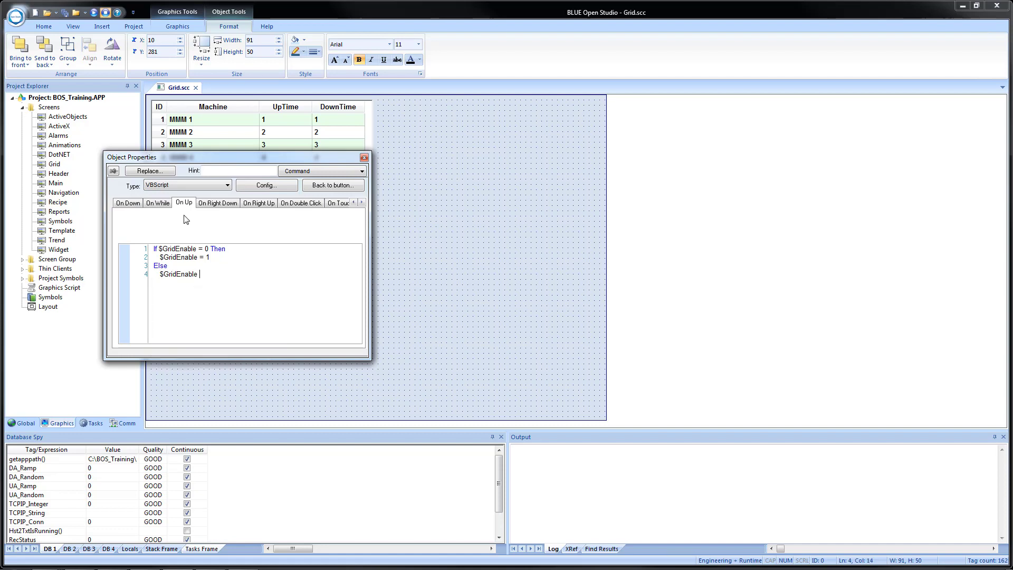
type("= 0 ")
type("End If")
Try the condition ElseIf $GridEnable = 1 in place of the plain Else in the script
type("$gr")
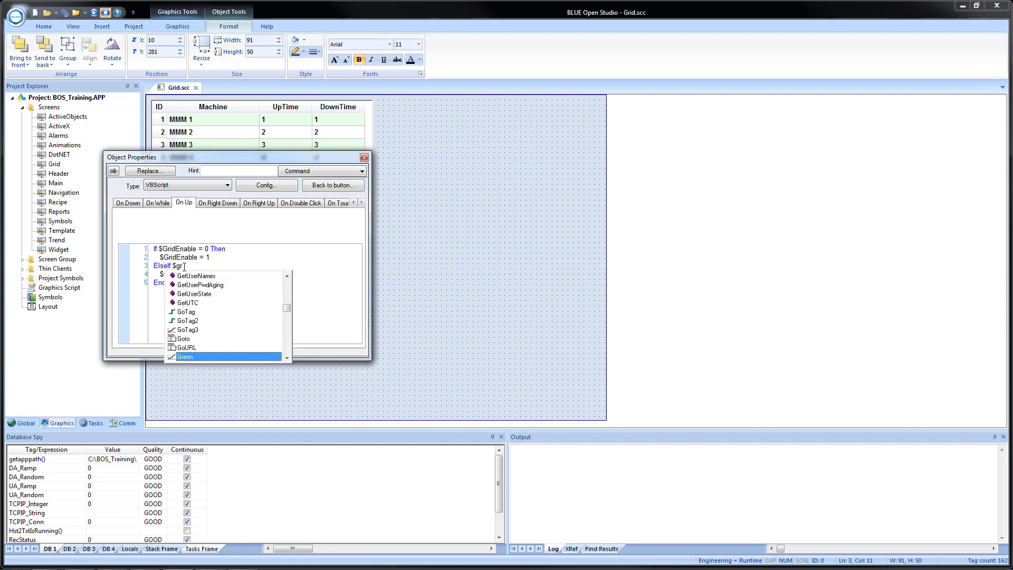
type("i")
key("Return")
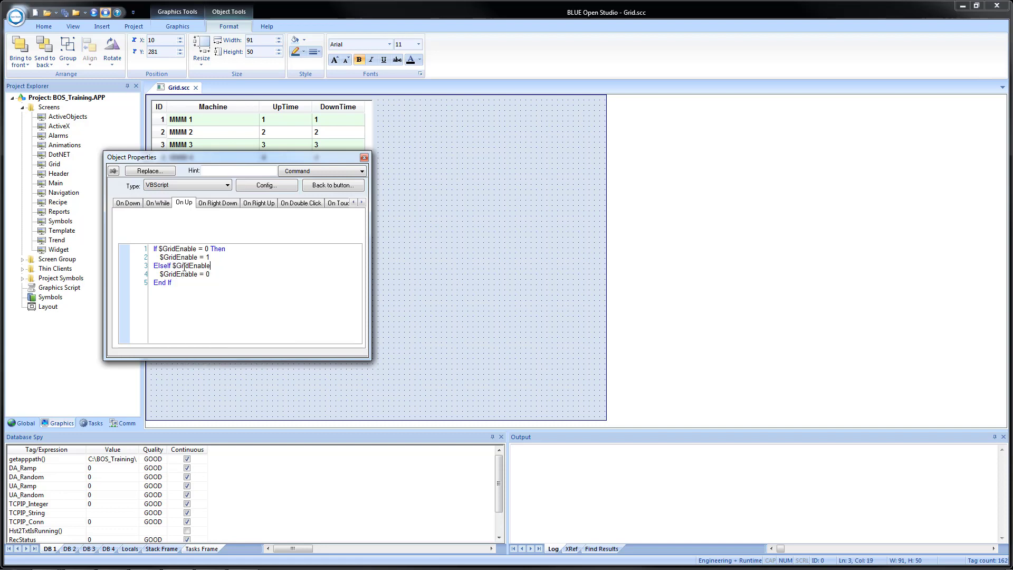
type("= 1")
key("BackSpace")
key("BackSpace")
key("BackSpace")
key("BackSpace")
key("BackSpace")
key("BackSpace")
key("BackSpace")
key("BackSpace")
key("BackSpace")
key("BackSpace")
key("BackSpace")
key("BackSpace")
key("BackSpace")
key("BackSpace")
key("BackSpace")
key("BackSpace")
key("BackSpace")
key("BackSpace")
Shorten the grid slightly and place a copy of the lock button at X 340, Y 270, below the DownTime column
left_click(364, 157)
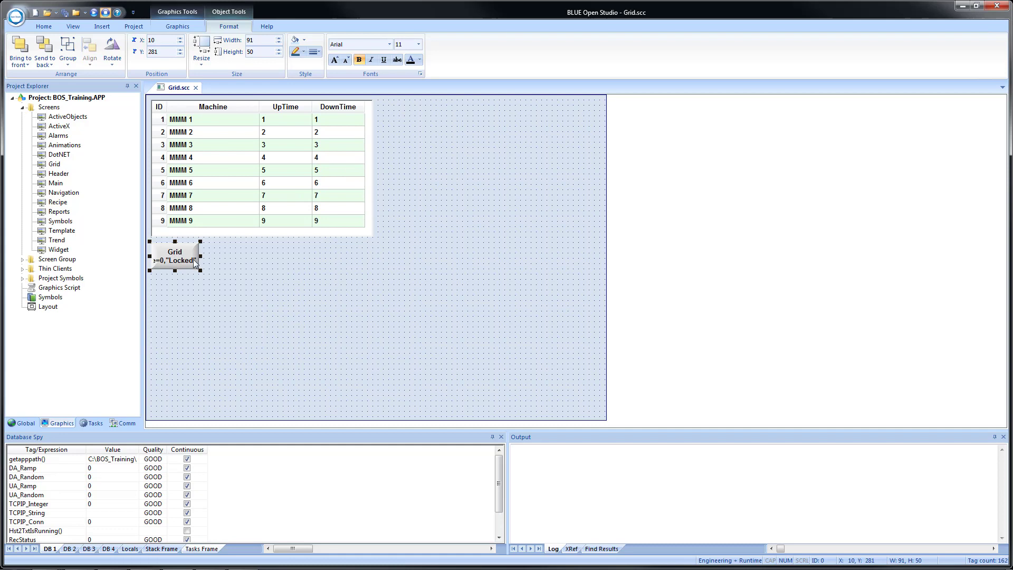
left_click(245, 233)
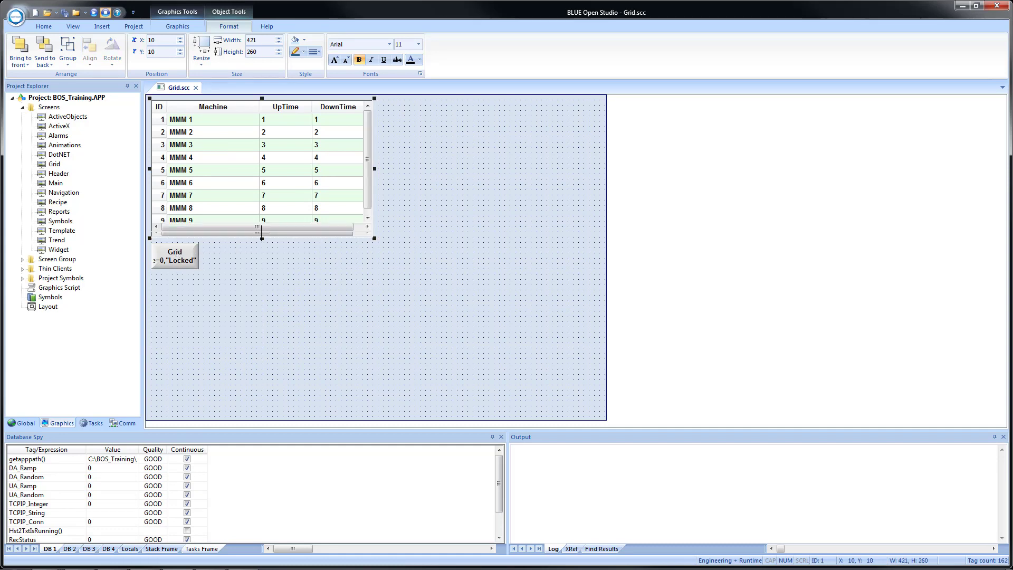
left_click(172, 262)
left_click_drag(172, 262, 341, 255)
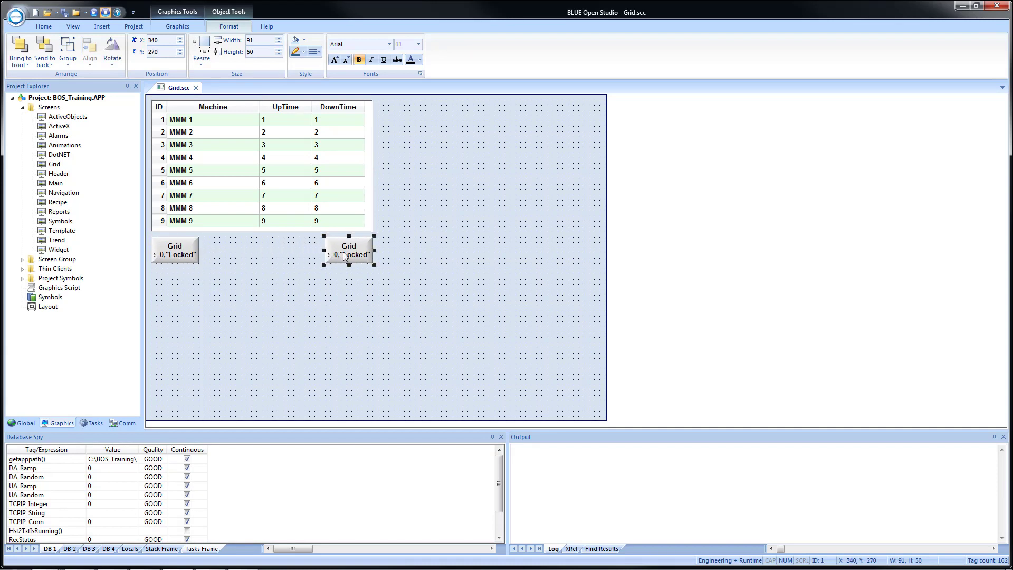
key("Escape")
Replace the copied button's On Up script with $GridRefresh = $GridRefresh + 1
double_click(344, 256)
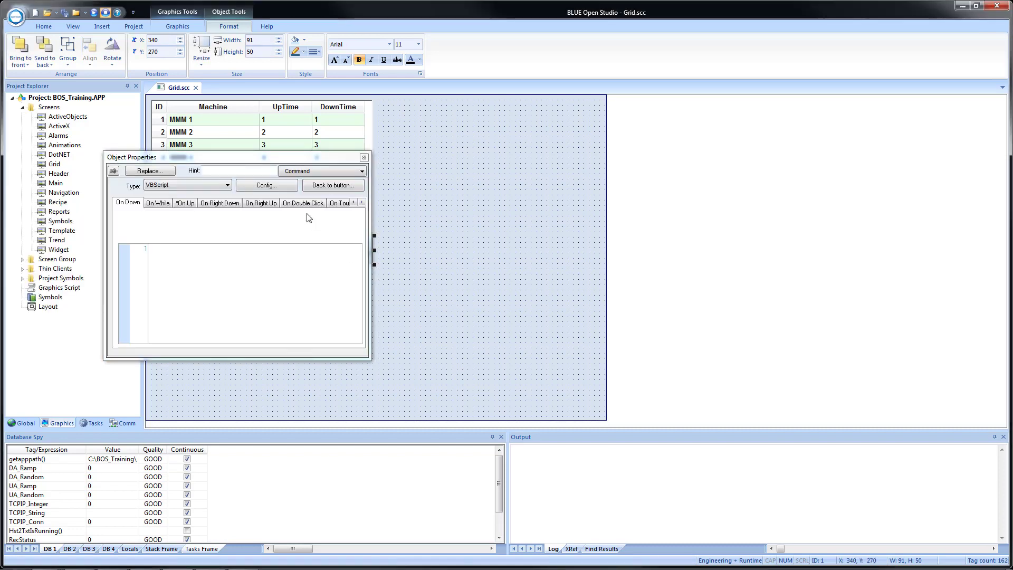
left_click(186, 204)
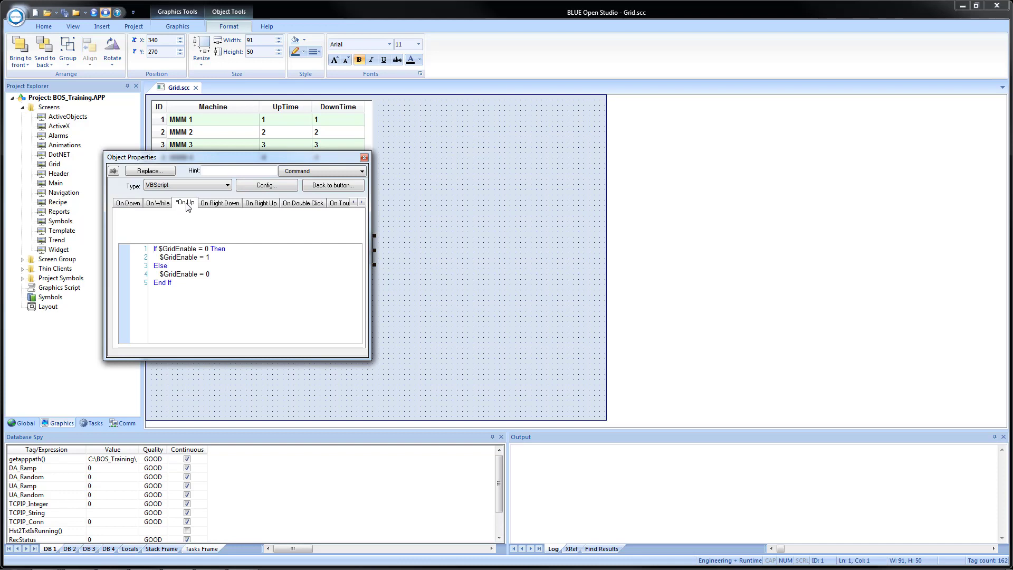
left_click(214, 285)
key("ctrl+a")
key("Delete")
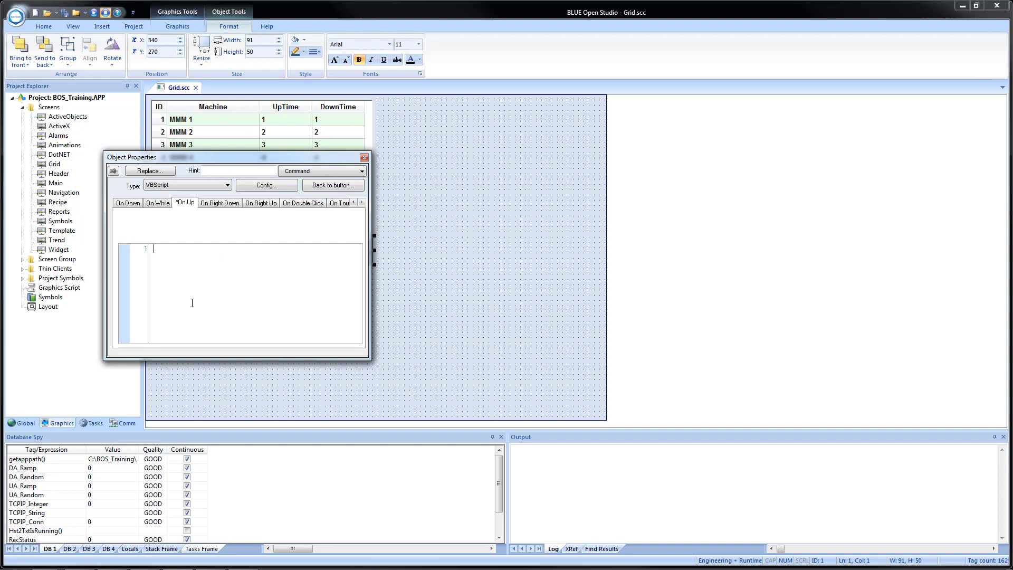
type("$")
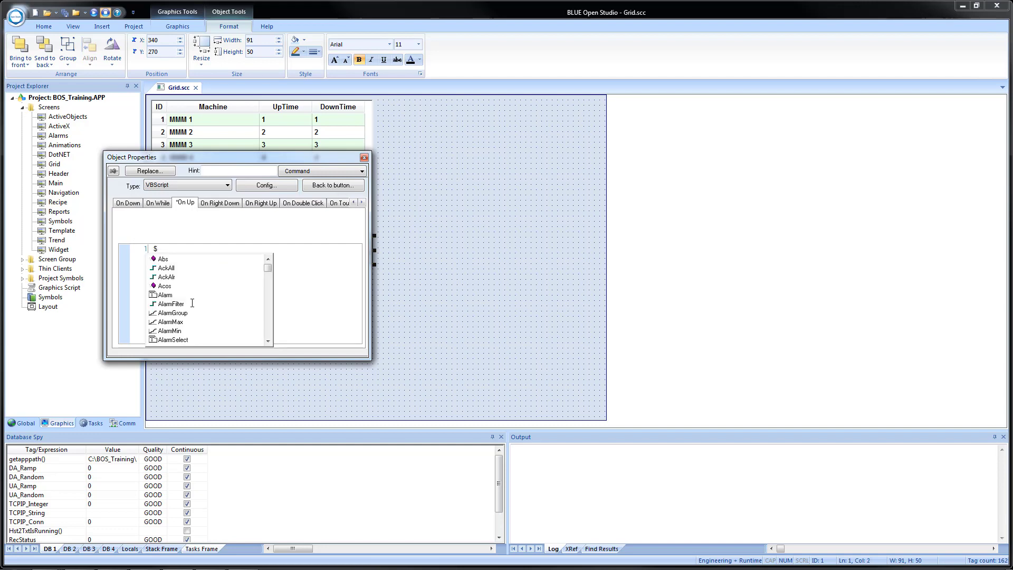
type("gridr")
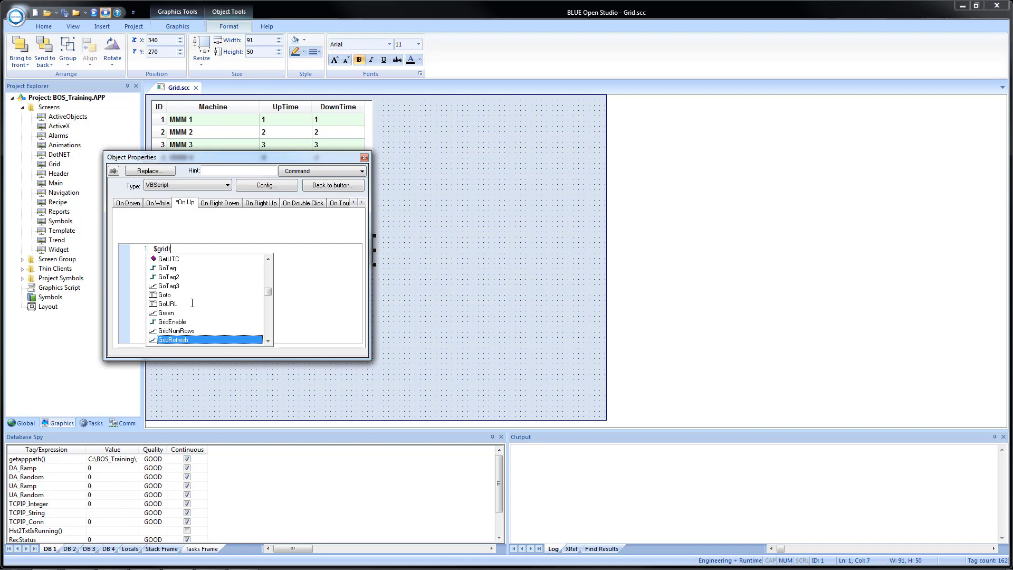
key("Return")
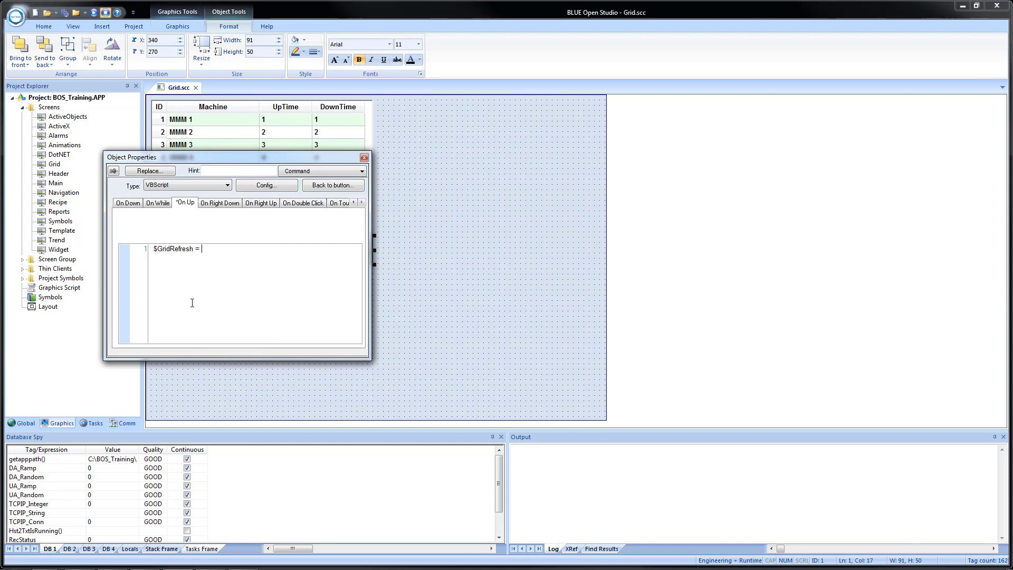
type("= $gri")
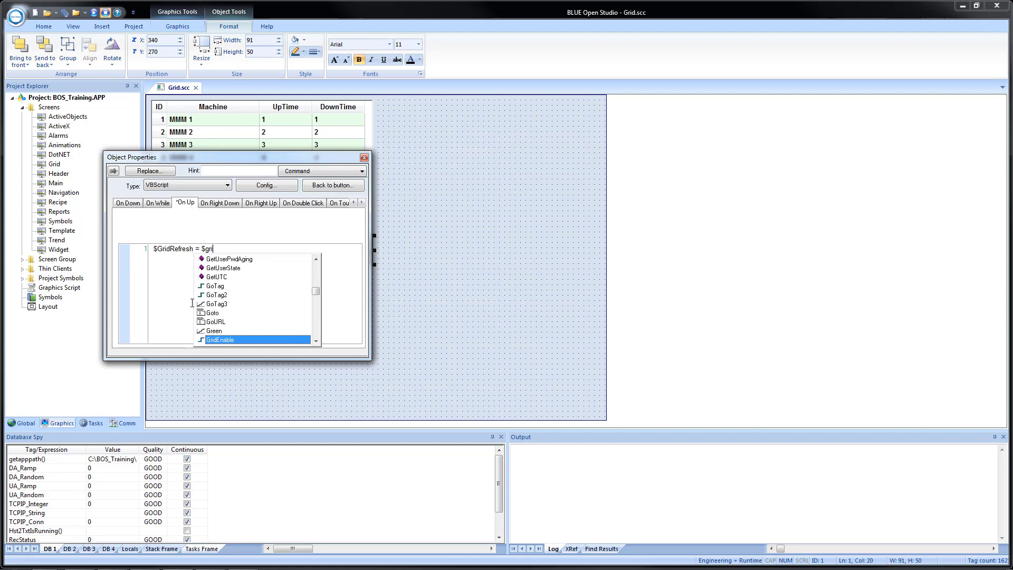
type("dr")
key("Return")
type("+ 1")
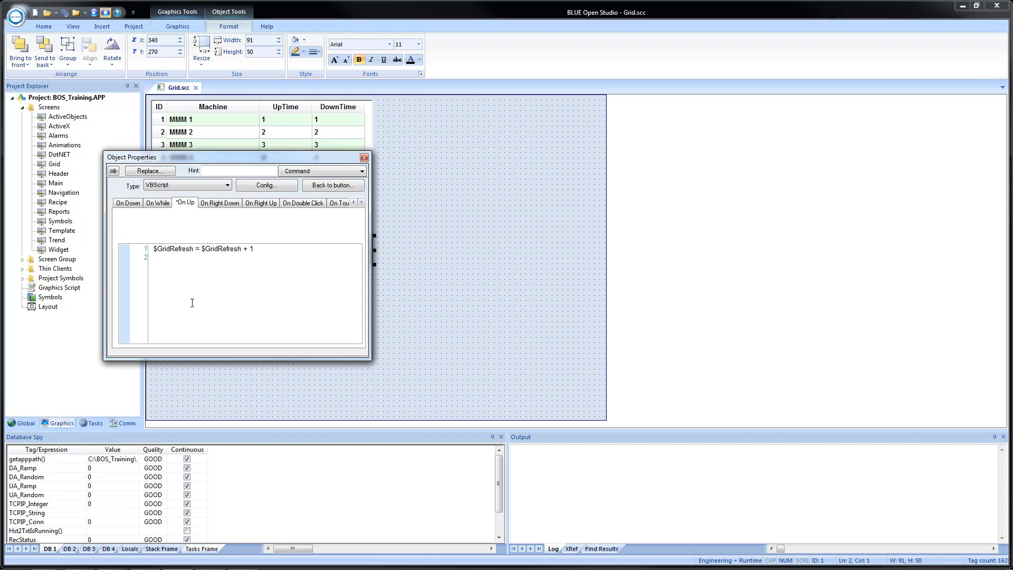
key("BackSpace")
Set the copied button's caption to Refresh Grid on two lines and close its properties
left_click(322, 185)
key("ctrl+a")
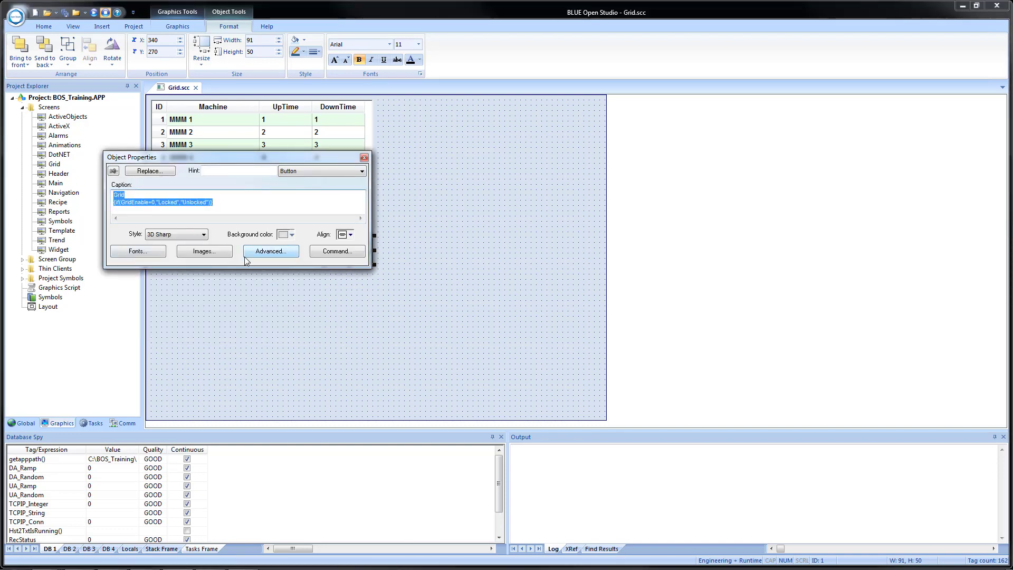
type("Refresh ")
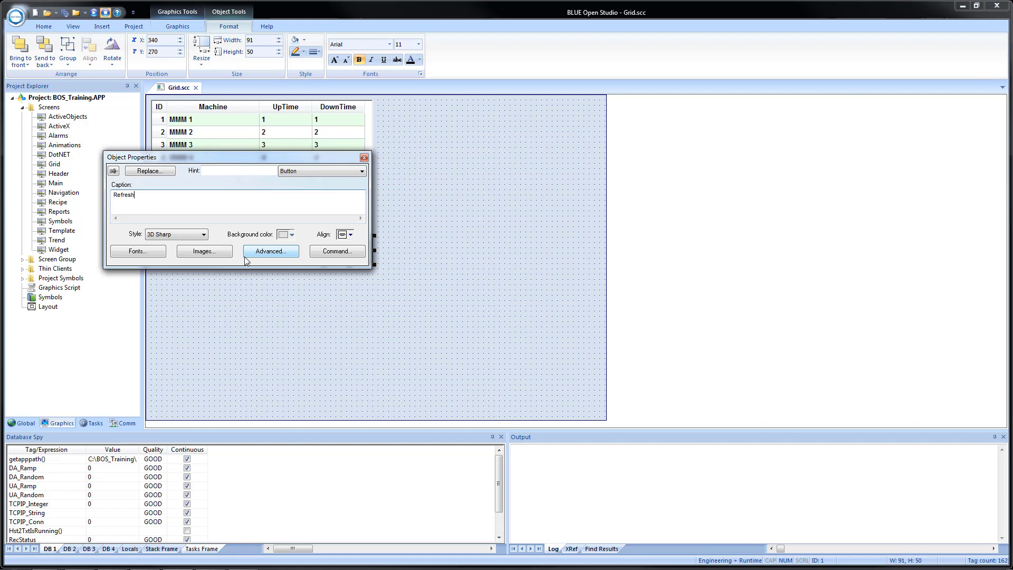
type("Grid")
left_click(249, 325)
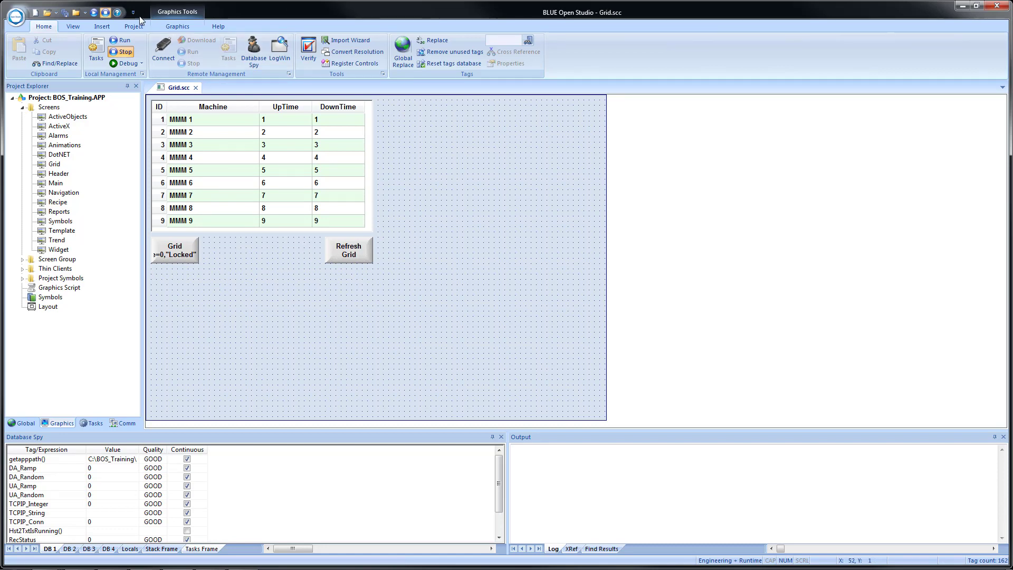
Draw a rectangle about 221 wide and 51 high between the two buttons below the grid
left_click(157, 26)
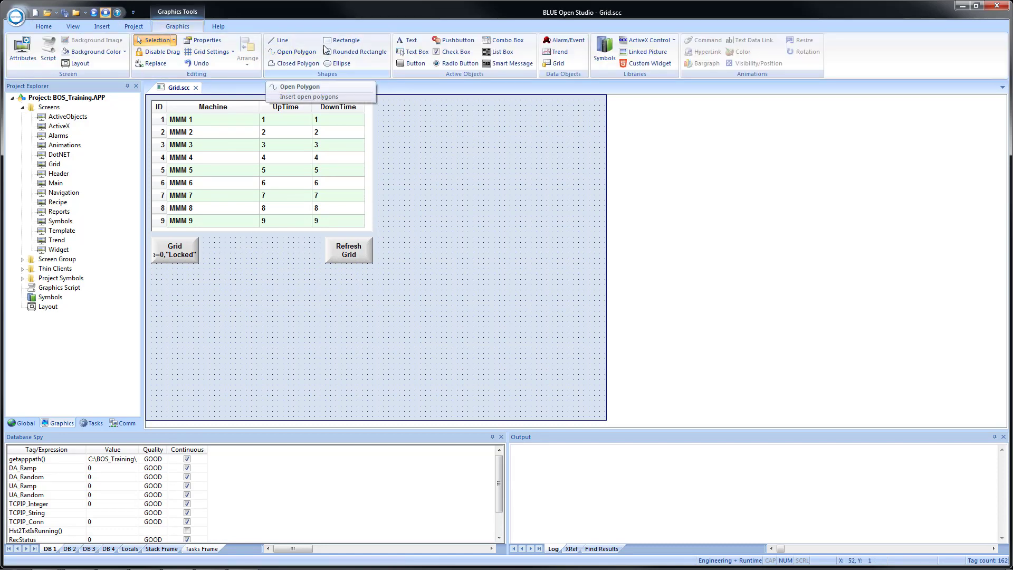
left_click(343, 40)
left_click_drag(203, 237, 321, 264)
Give the rectangle a two-line caption: Number of Rows: {GridNumRows} and Selected Row: {GridRowNum}
double_click(268, 252)
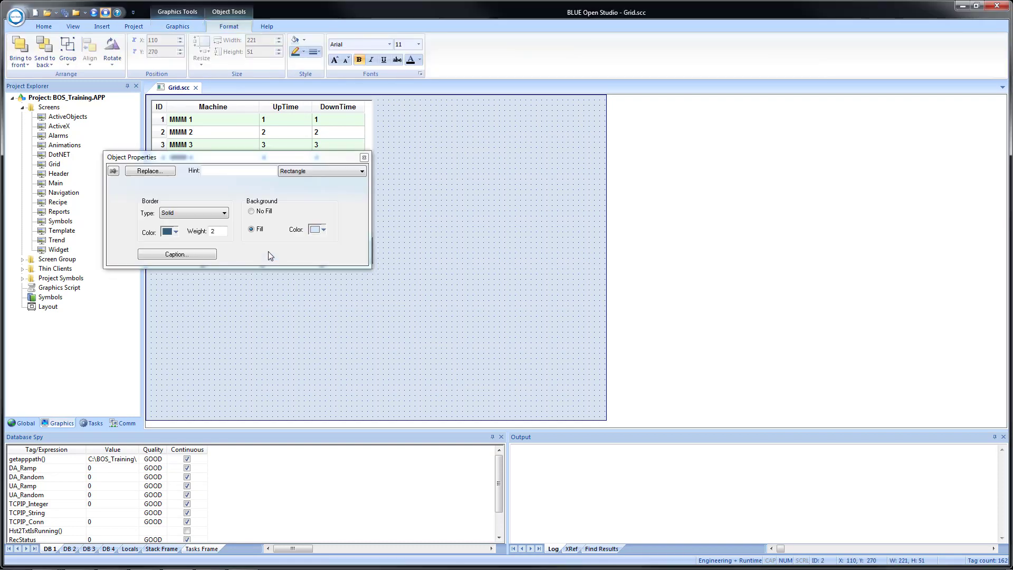
left_click(172, 254)
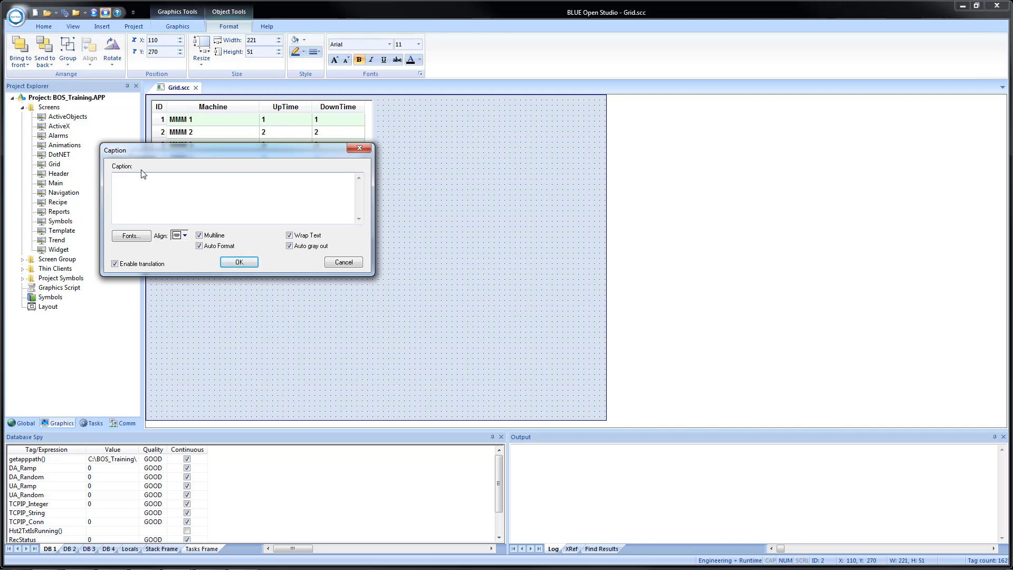
left_click(137, 185)
type("Number of Ro")
type("ws")
type(": {}")
type("Grid")
type("NumRows")
type("Selected")
type(" Roe")
type(" {}")
type("GridRow")
type("Num")
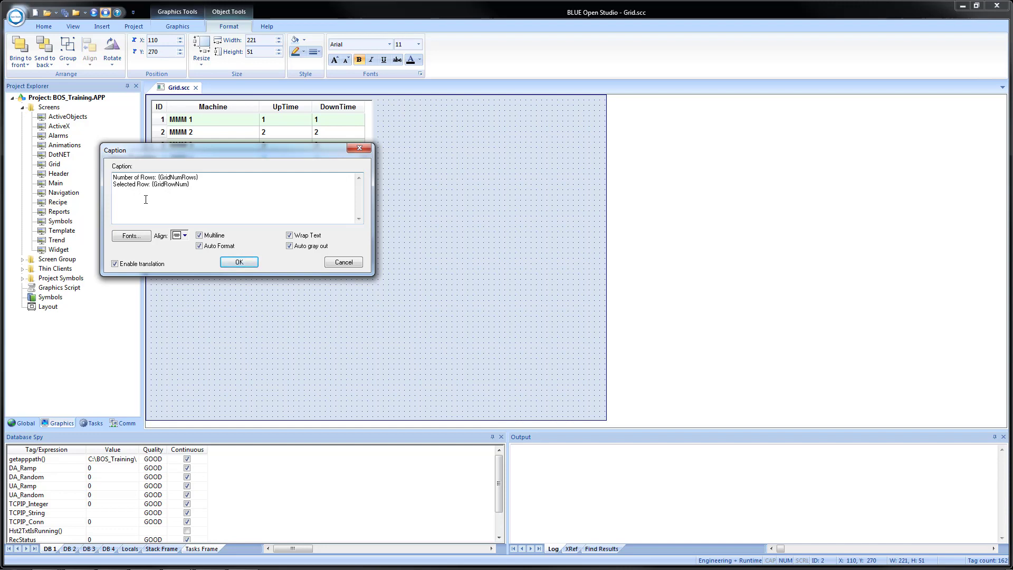
Align the rectangle's caption Center Left, confirm it, and close the properties
left_click(185, 236)
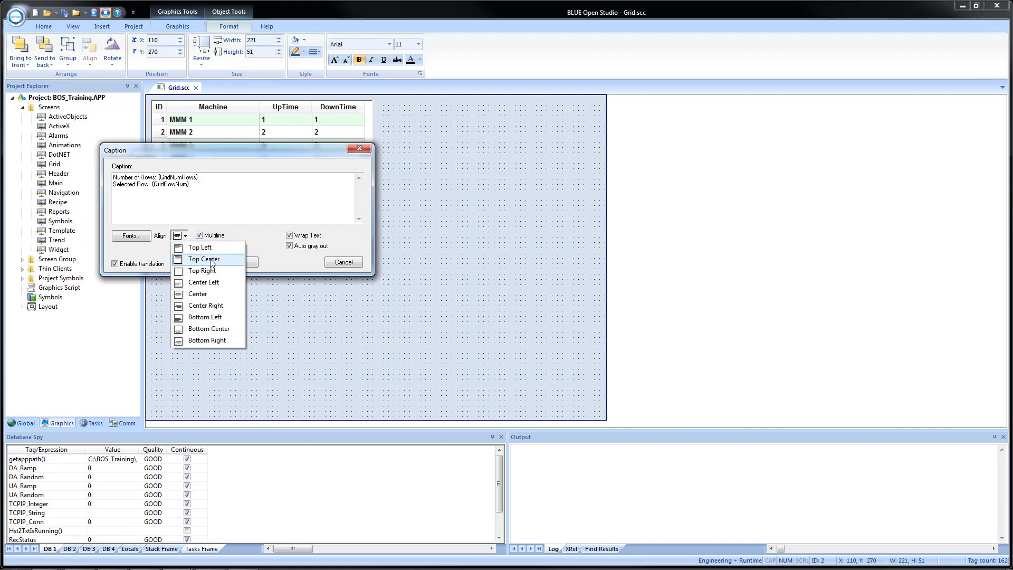
left_click(219, 283)
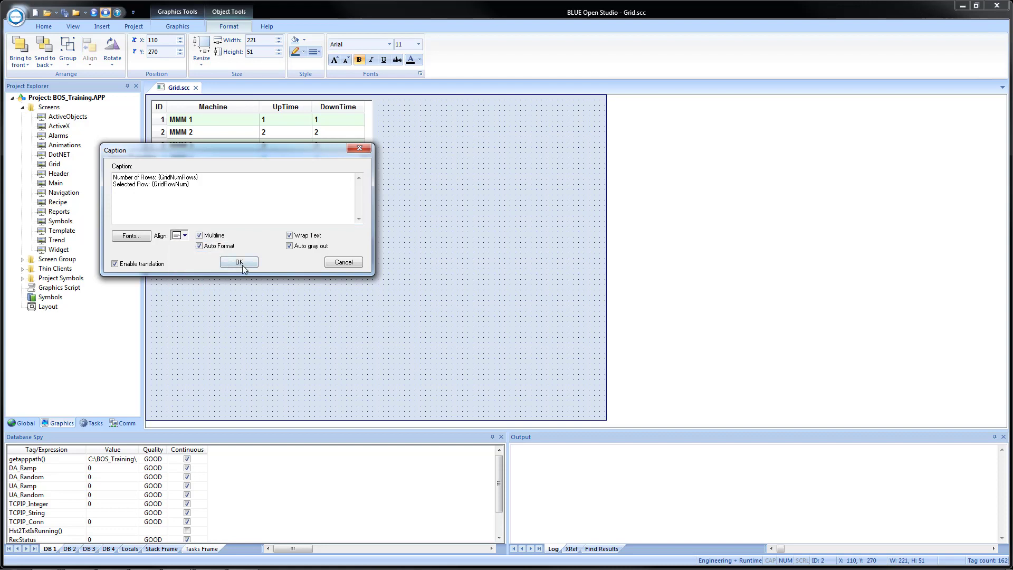
left_click(236, 264)
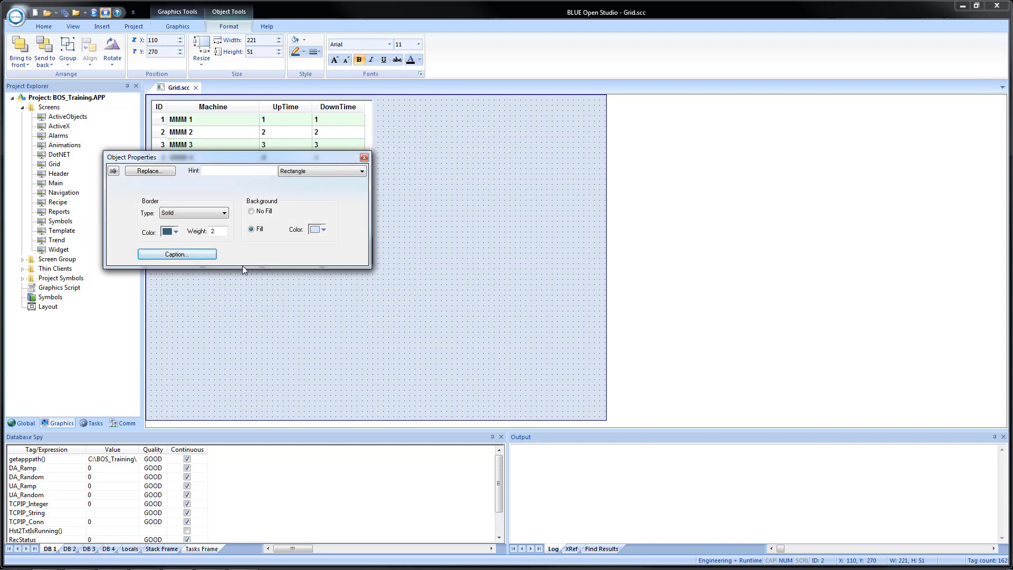
left_click(489, 211)
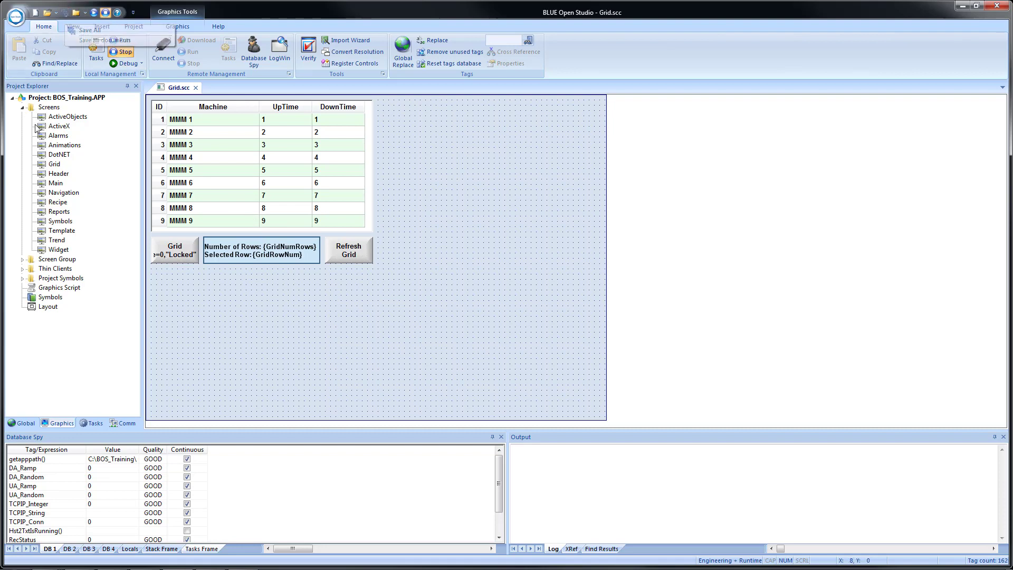
Open the Navigation screen and place a copy of the Widget button directly below the original at Y 450
double_click(63, 193)
left_click(176, 323)
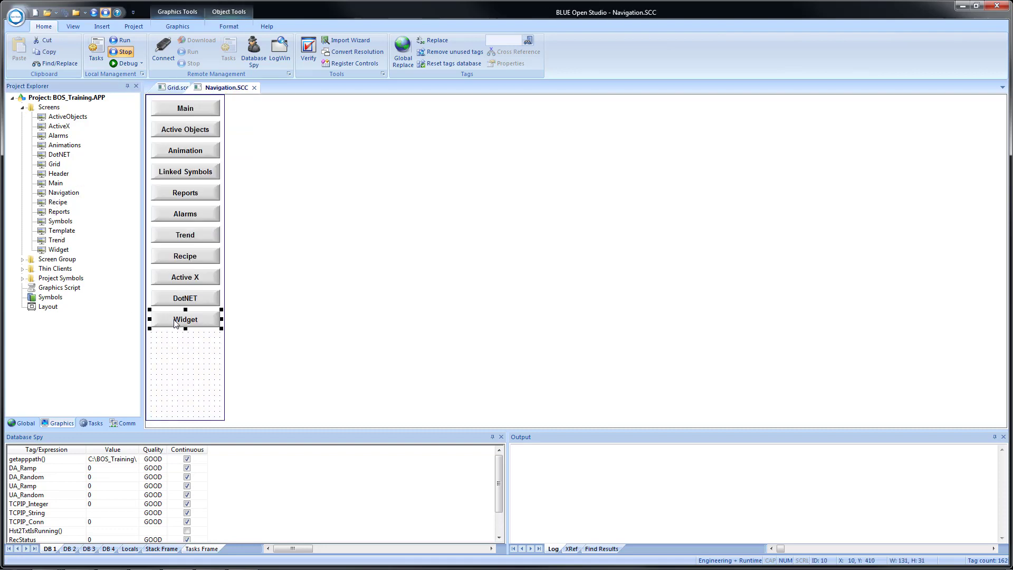
left_click_drag(176, 324, 177, 346)
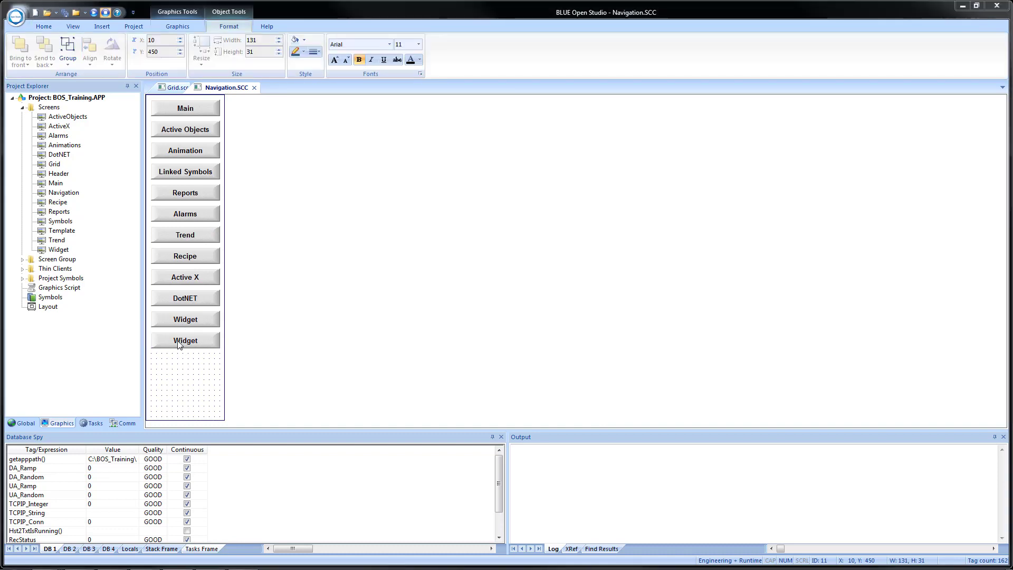
Change the caption of the copied Widget button on the Navigation screen to Grid
double_click(177, 343)
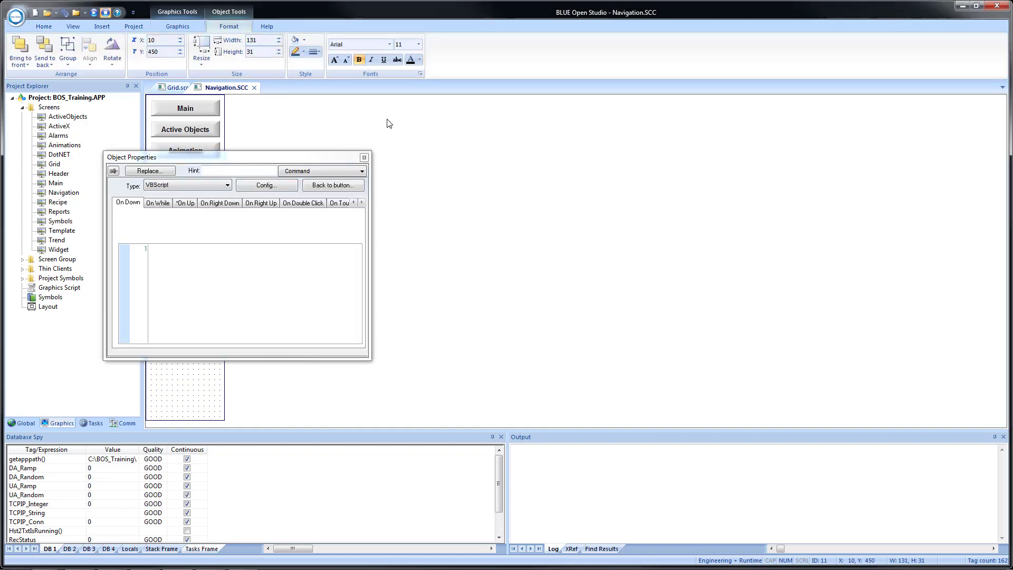
left_click(325, 189)
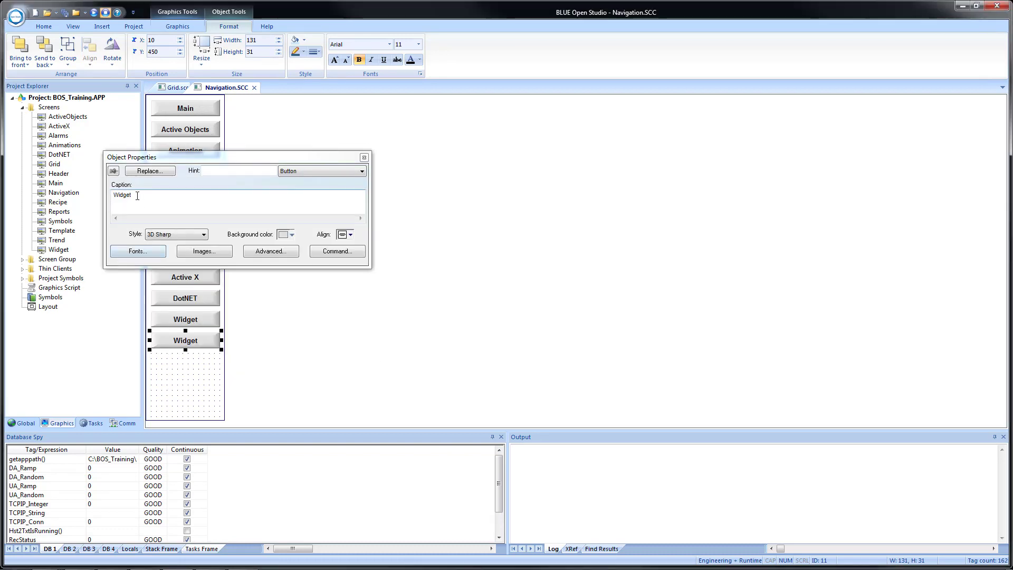
type("Grid")
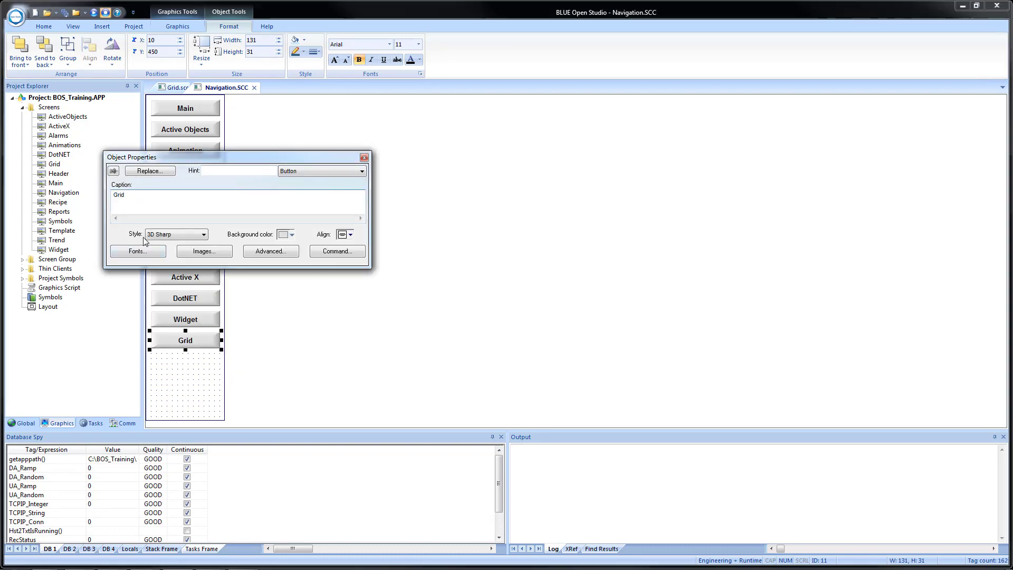
Edit the Grid button's On Up script to $Open("Grid") and close its properties
left_click(331, 252)
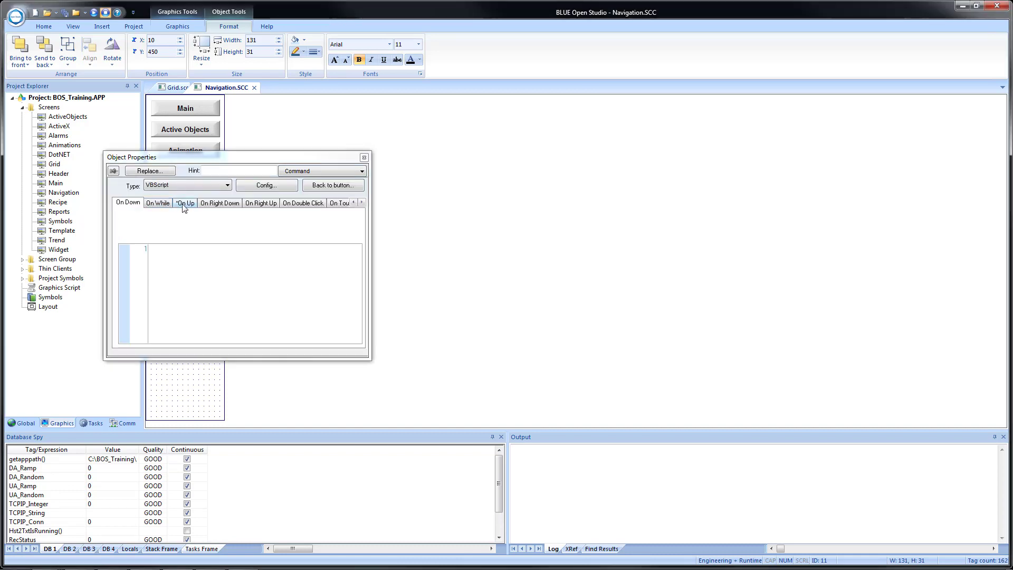
left_click(185, 204)
double_click(186, 250)
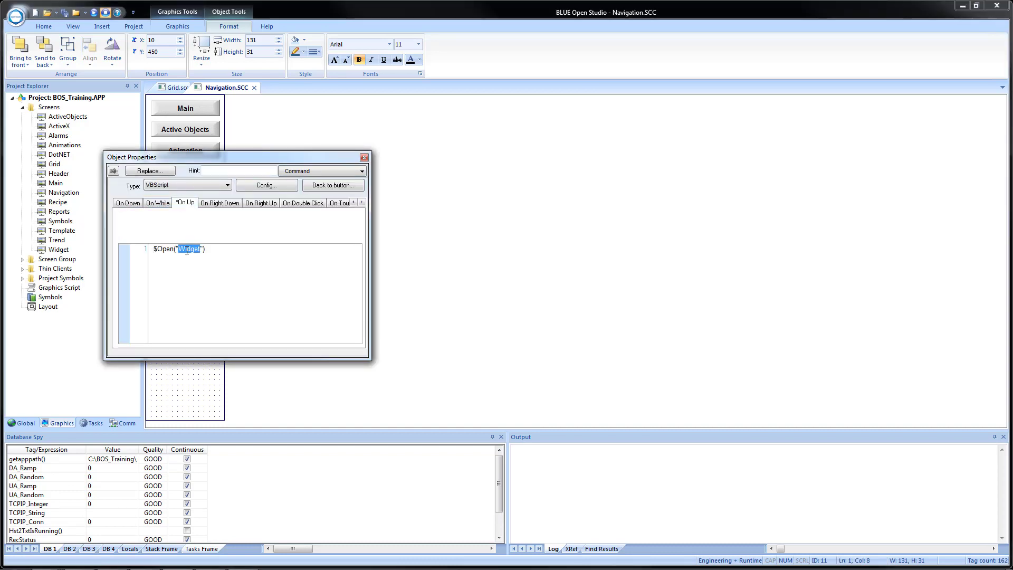
type("Grid")
left_click(364, 158)
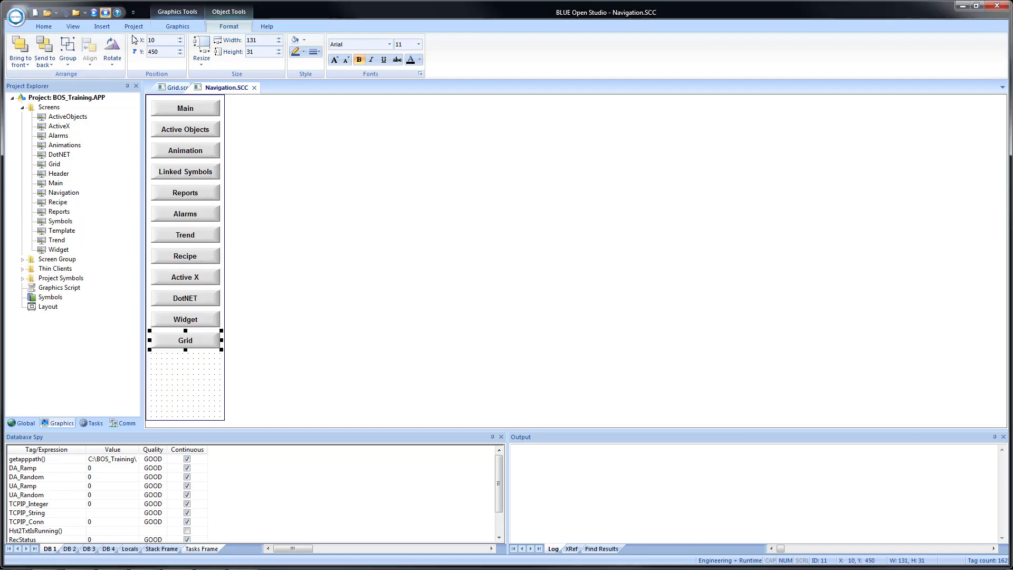
Run the project with both screen editors closed and display its Grid screen at runtime
left_click(254, 88)
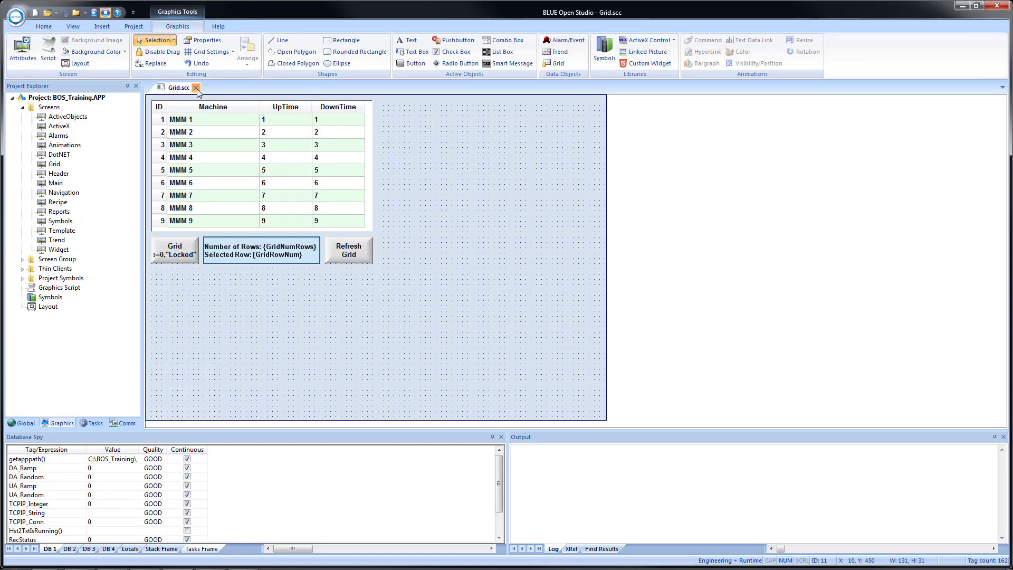
left_click(197, 88)
left_click(93, 12)
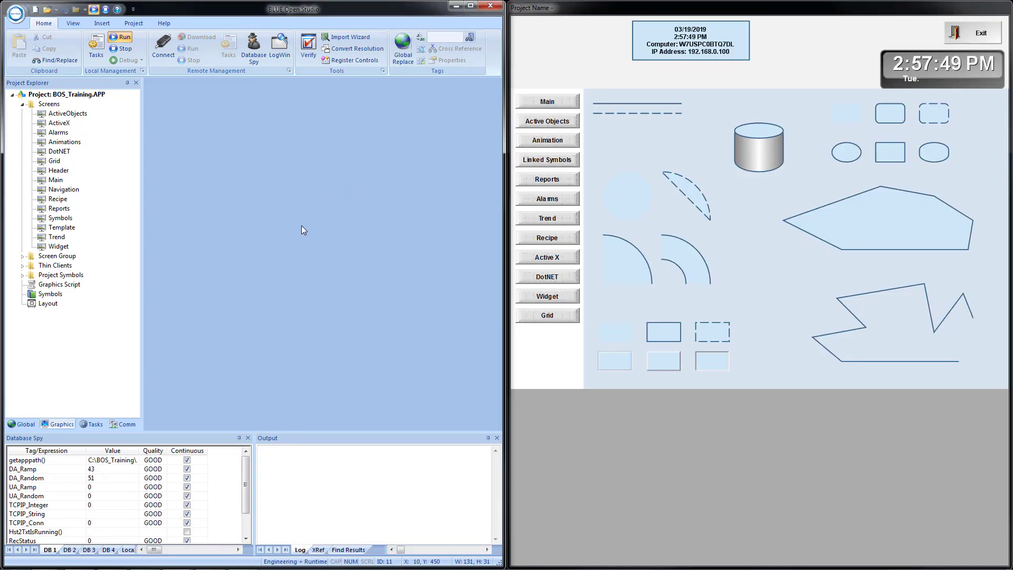
left_click(541, 317)
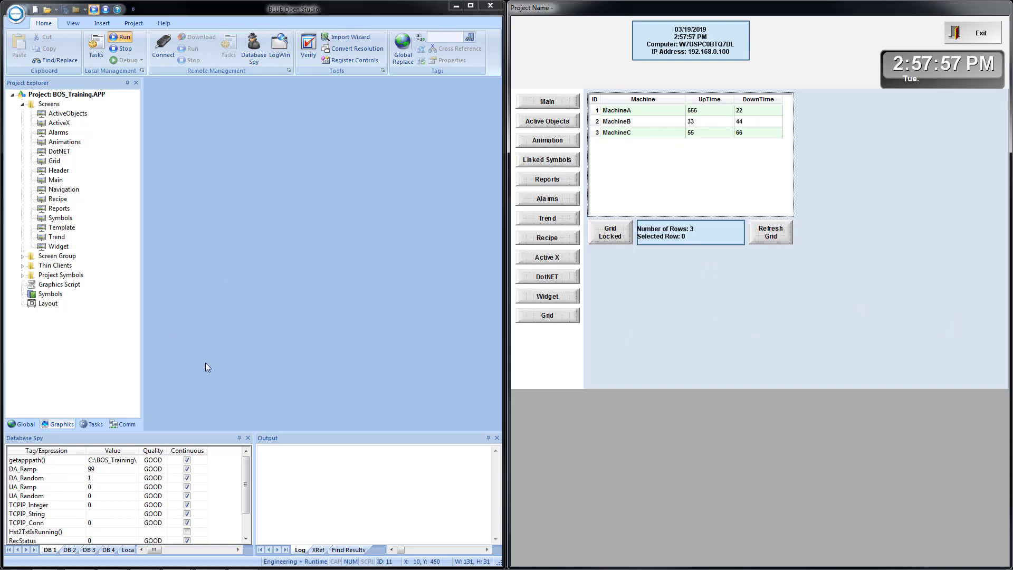
Open Grid.txt from C:\BOS_Training in Notepad++ and place it side by side with the running project
key("super+e")
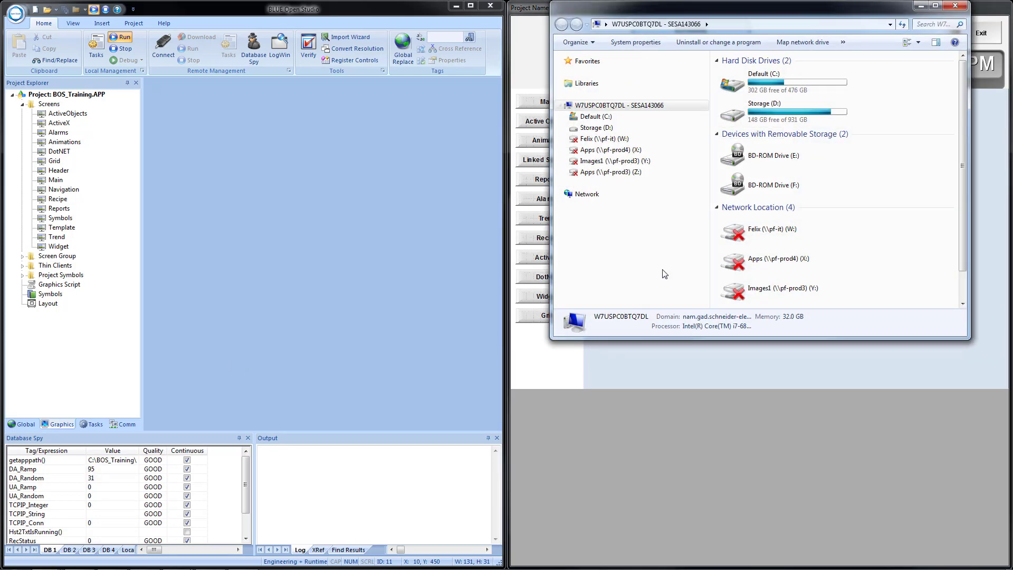
left_click(594, 117)
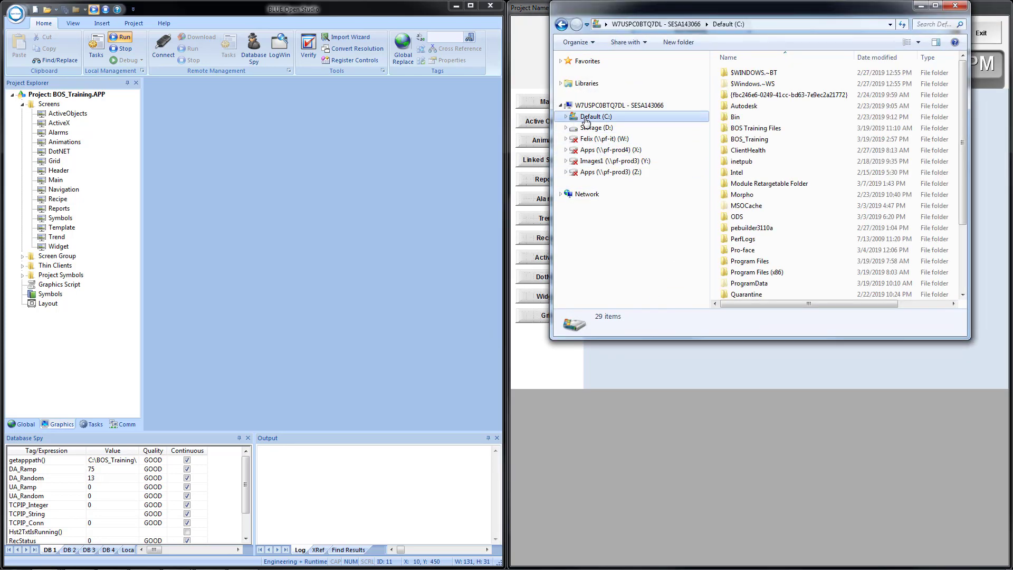
left_click(754, 128)
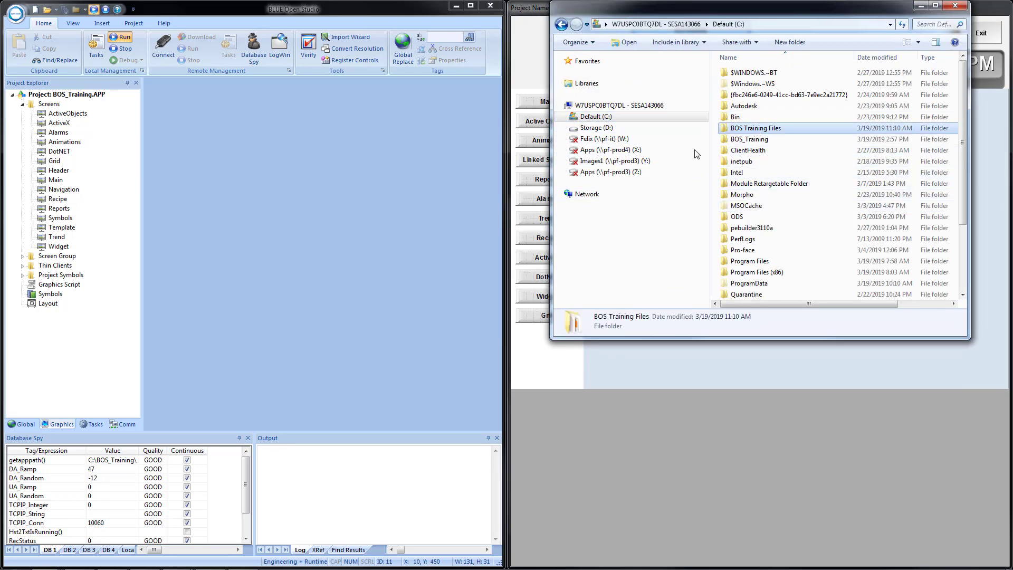
double_click(749, 139)
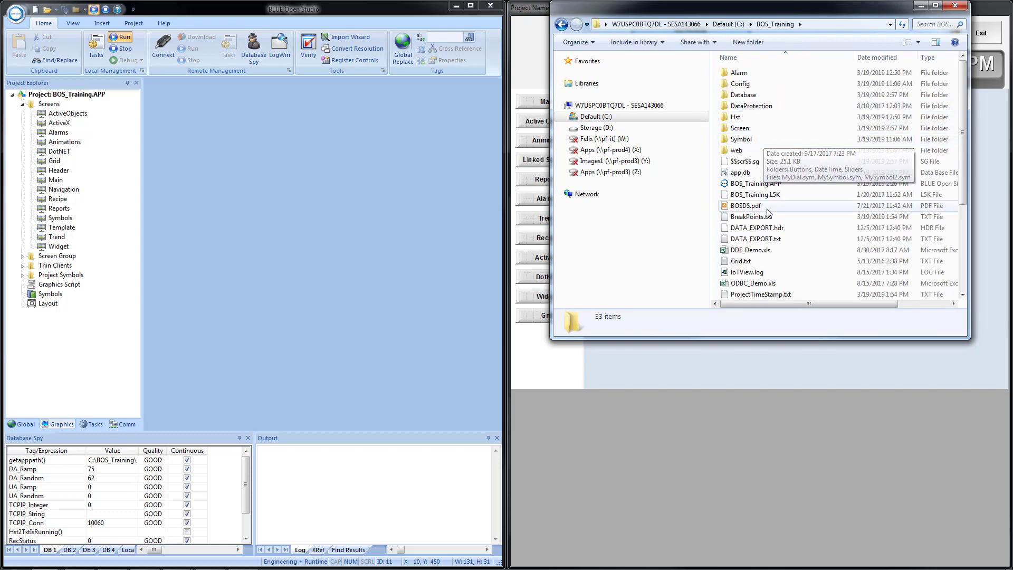
double_click(746, 263)
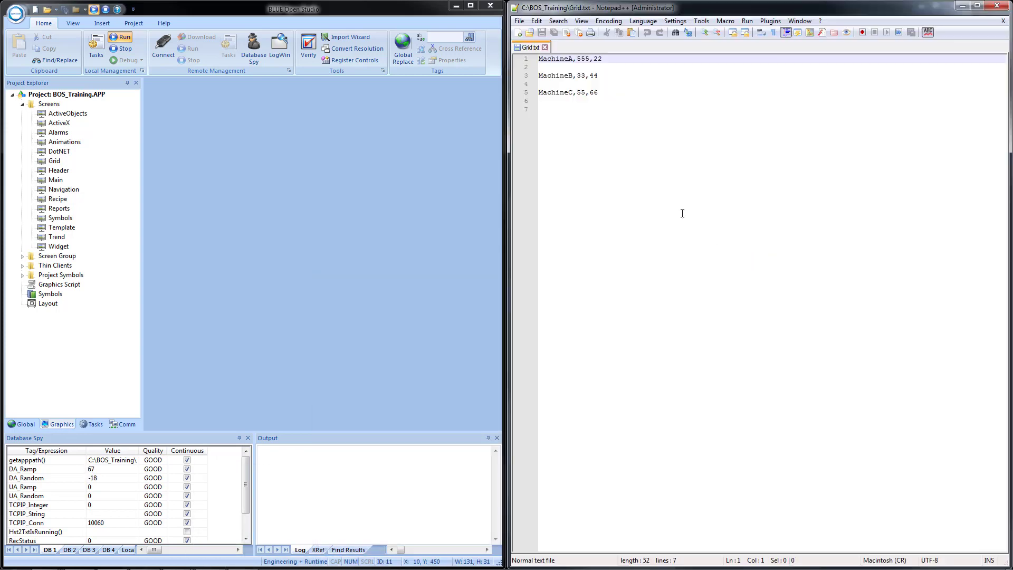
key("super+Left")
key("super+Left")
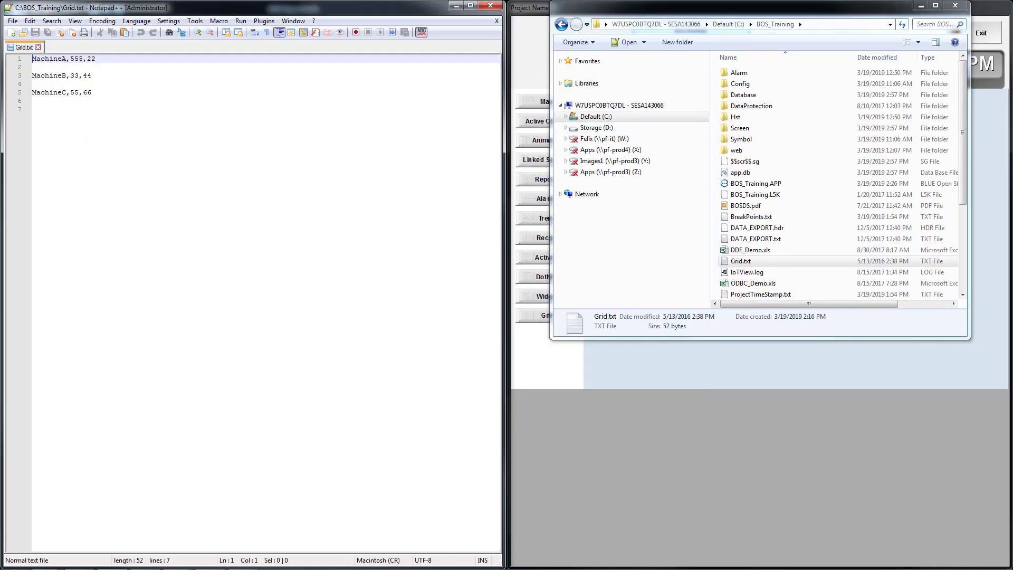
left_click(526, 16)
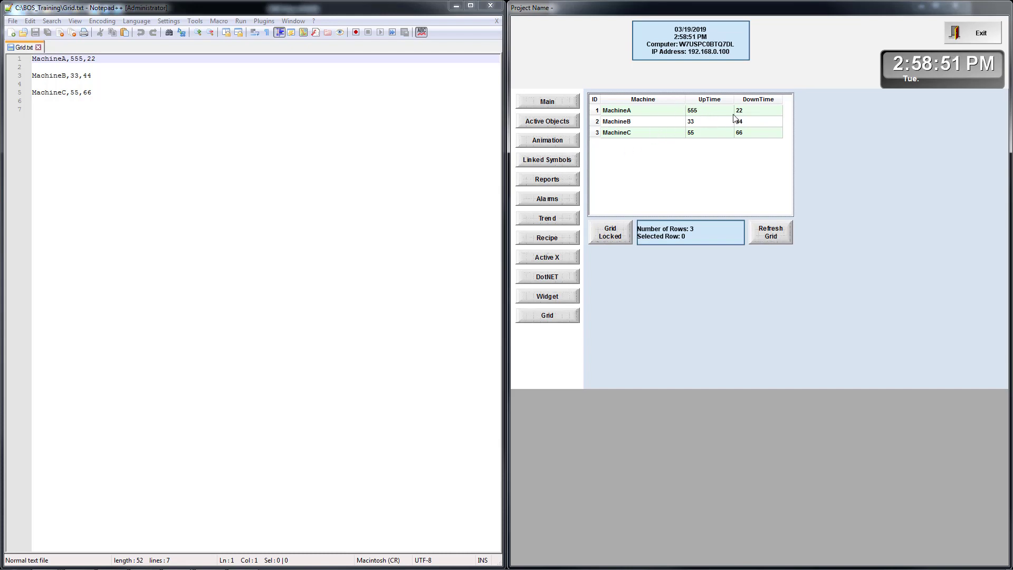
Unlock the runtime grid and test row selection on the MachineA, MachineB and MachineC rows
left_click(608, 238)
left_click(638, 111)
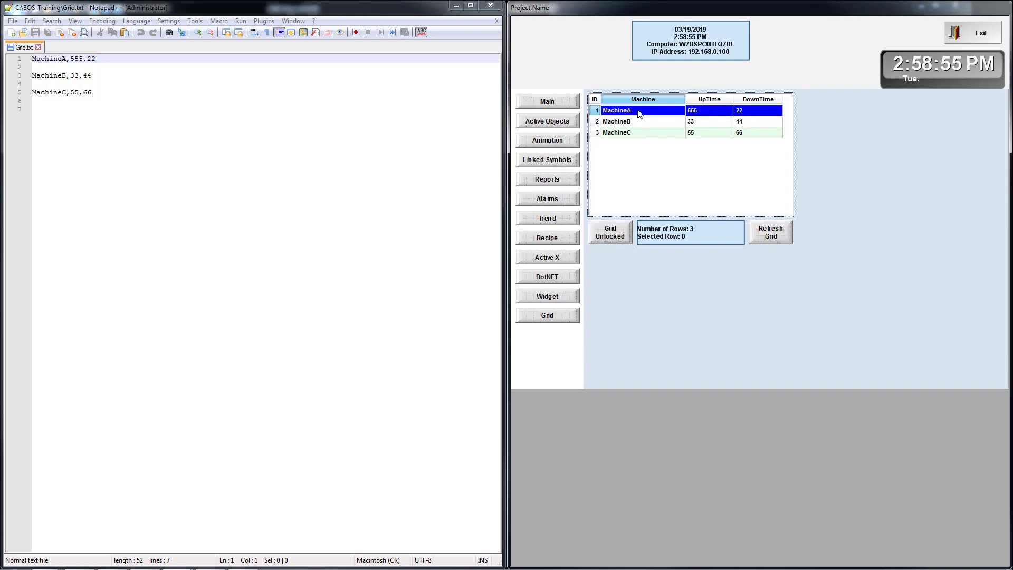
left_click(600, 123)
left_click(598, 132)
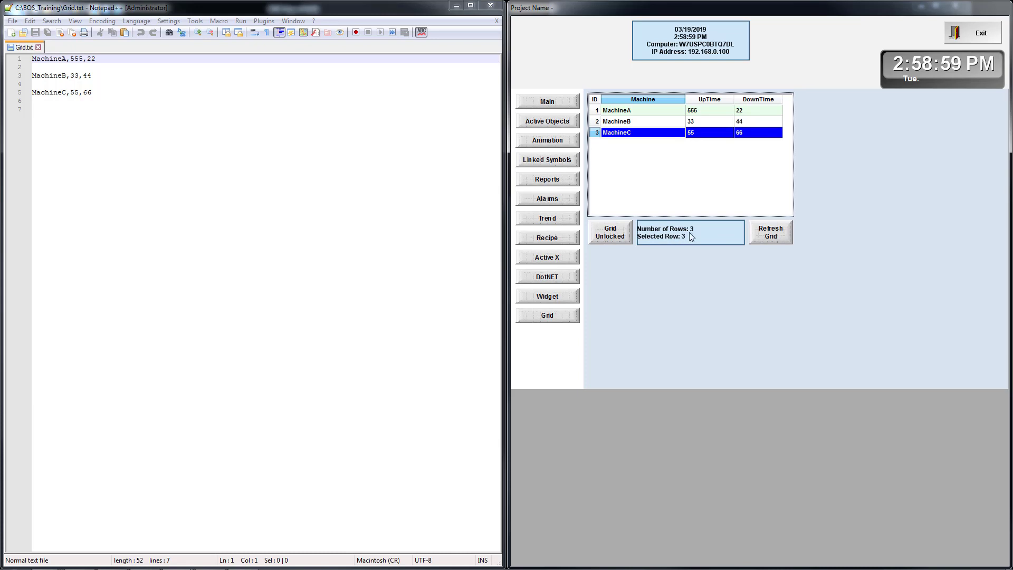
key("Up")
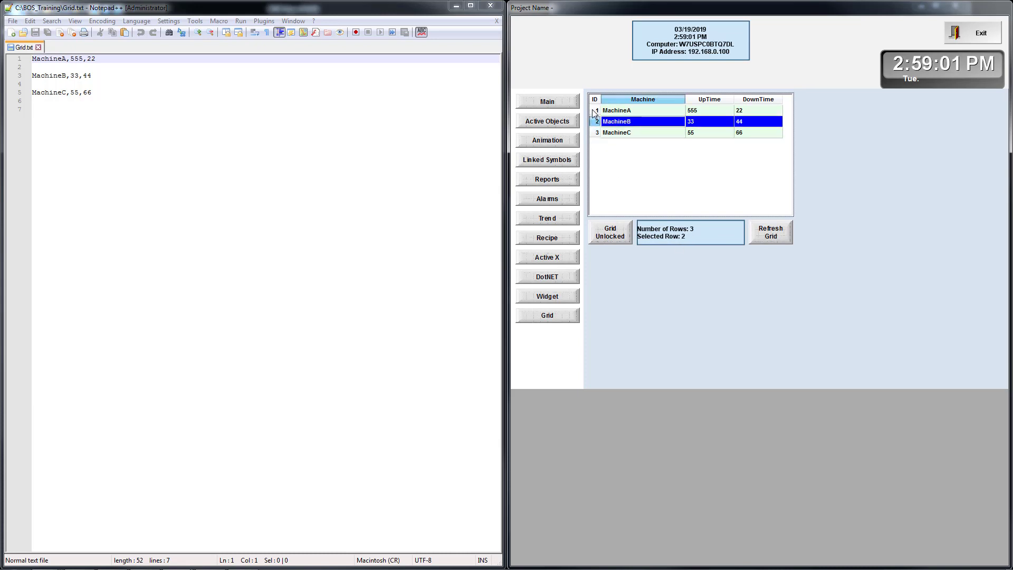
key("Up")
left_click(600, 136)
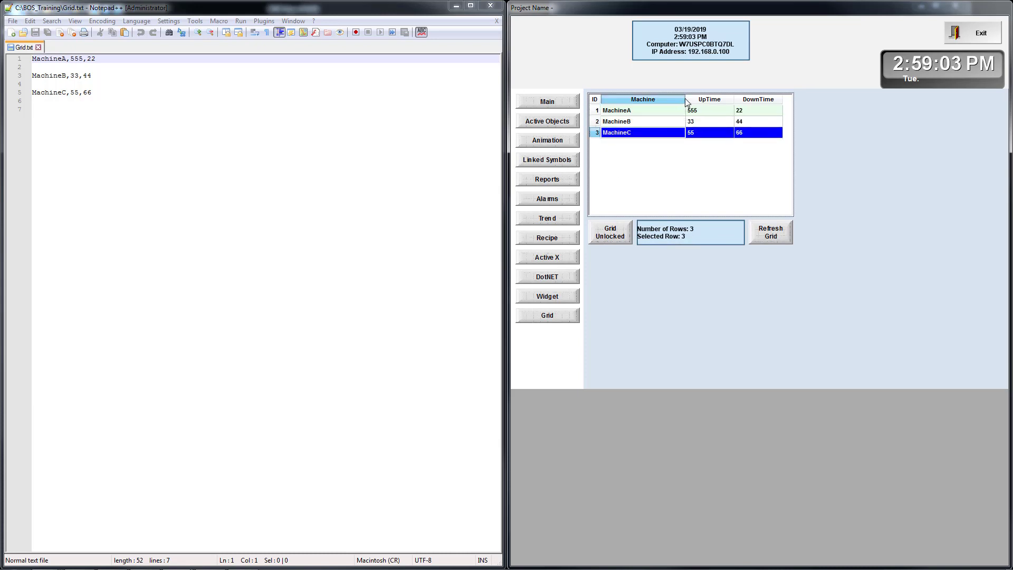
Narrow the Machine and UpTime columns, and try sorting the grid by UpTime, DownTime and Machine
left_click_drag(685, 99, 651, 95)
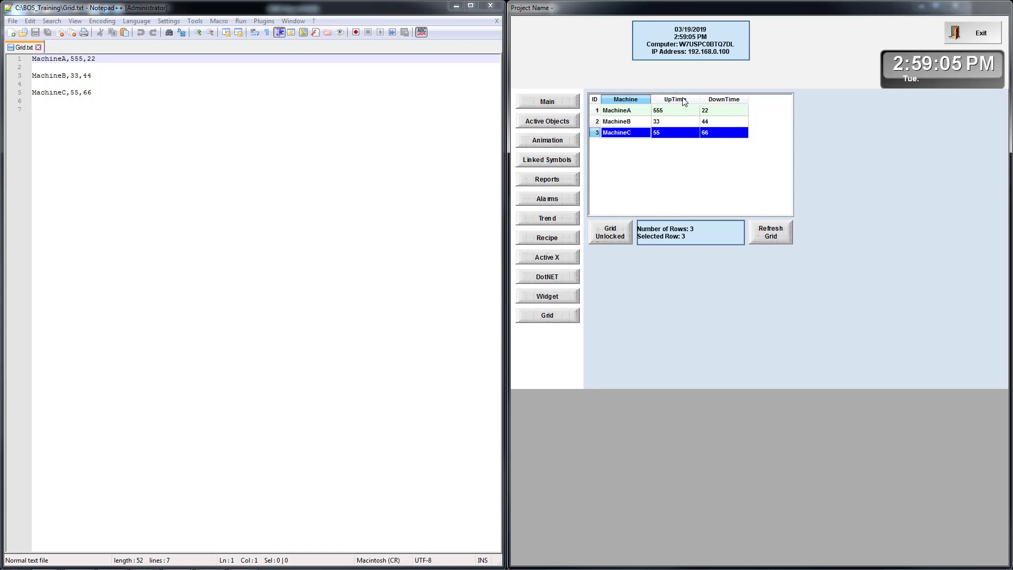
left_click(670, 101)
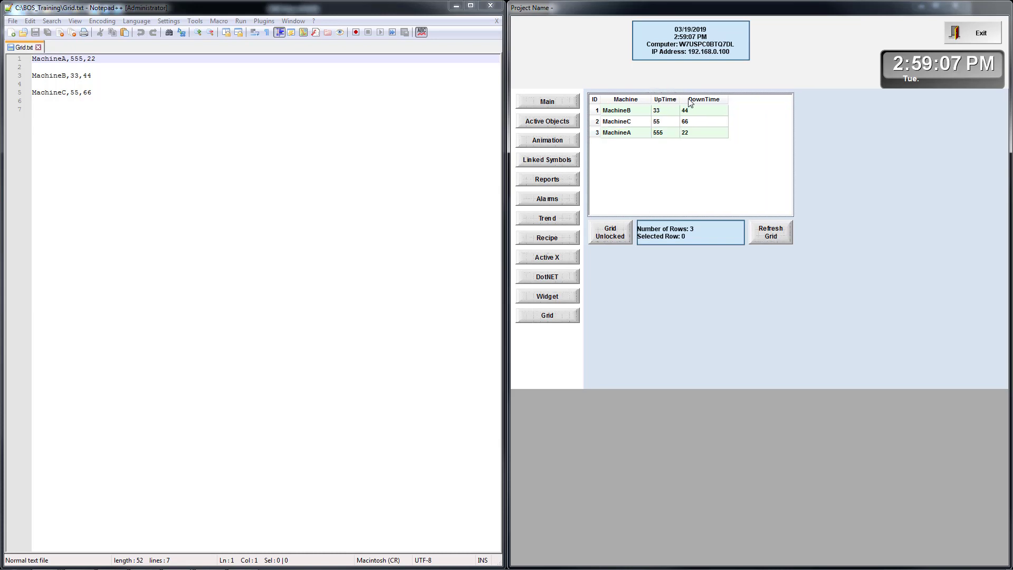
left_click(692, 100)
left_click(625, 101)
left_click(625, 100)
Set MachineA's UpTime to 123 in the runtime grid and reload the modified Grid.txt in Notepad++
left_click(662, 114)
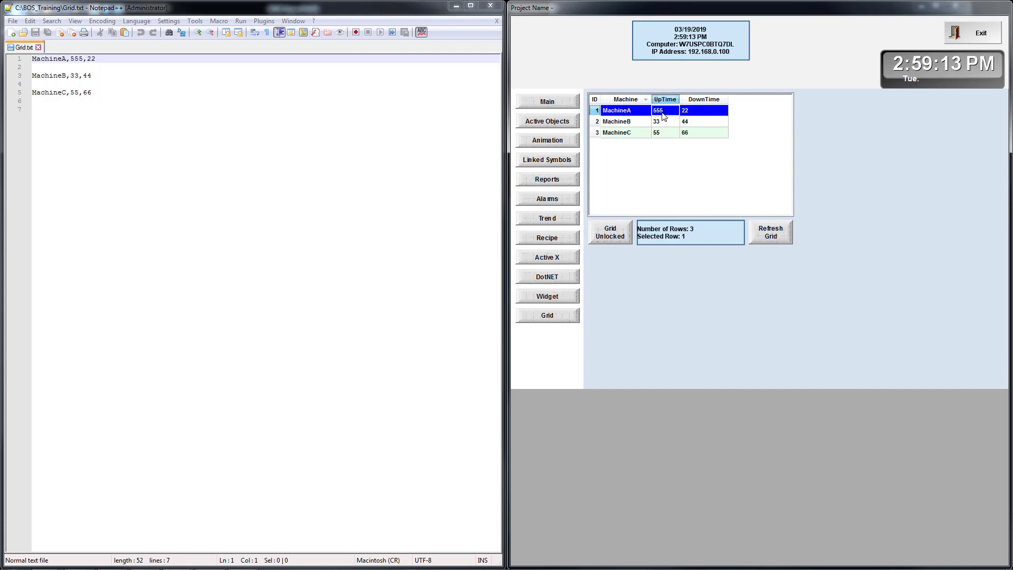
left_click(663, 113)
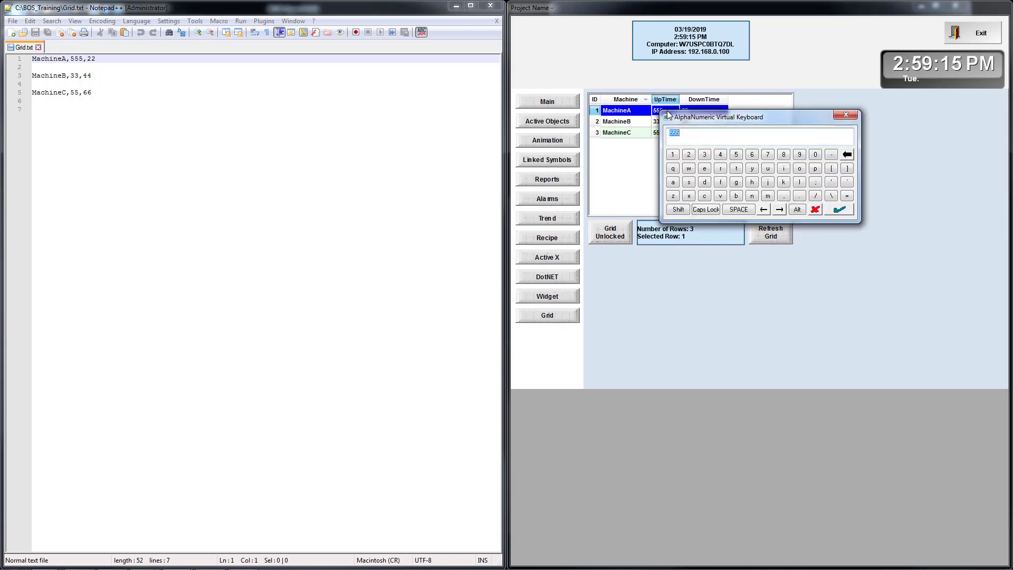
type("123")
key("Return")
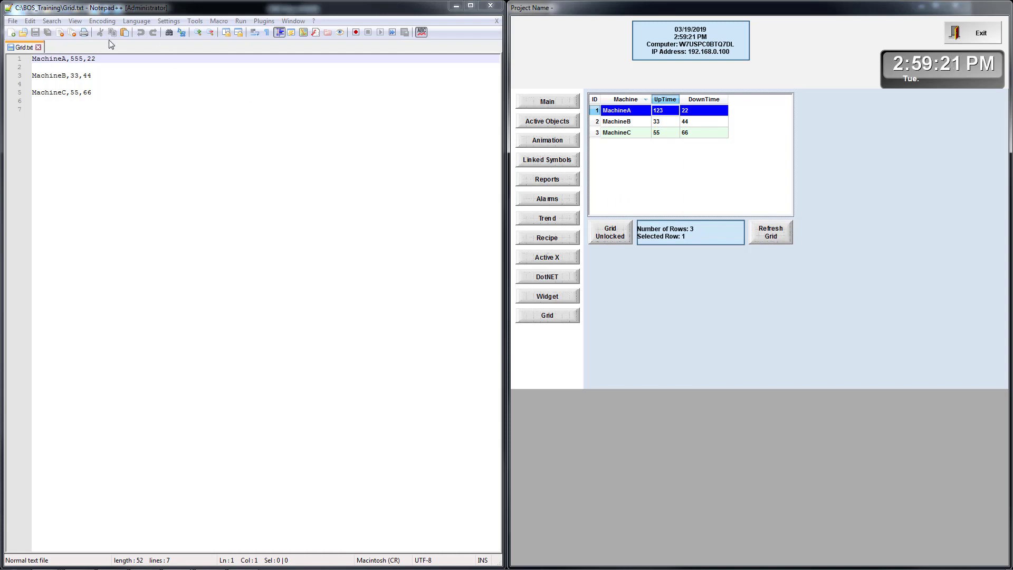
left_click(118, 174)
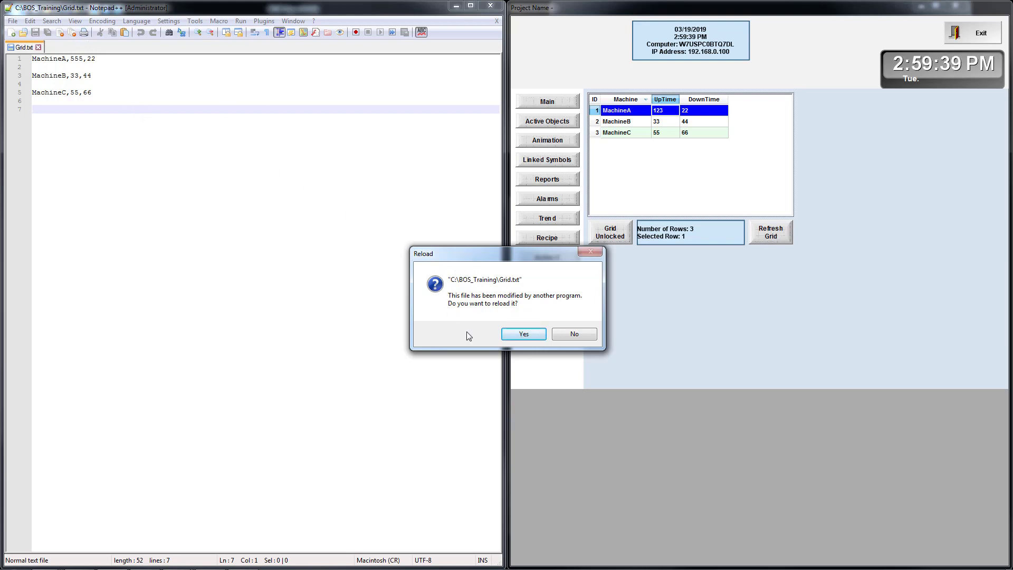
left_click(517, 334)
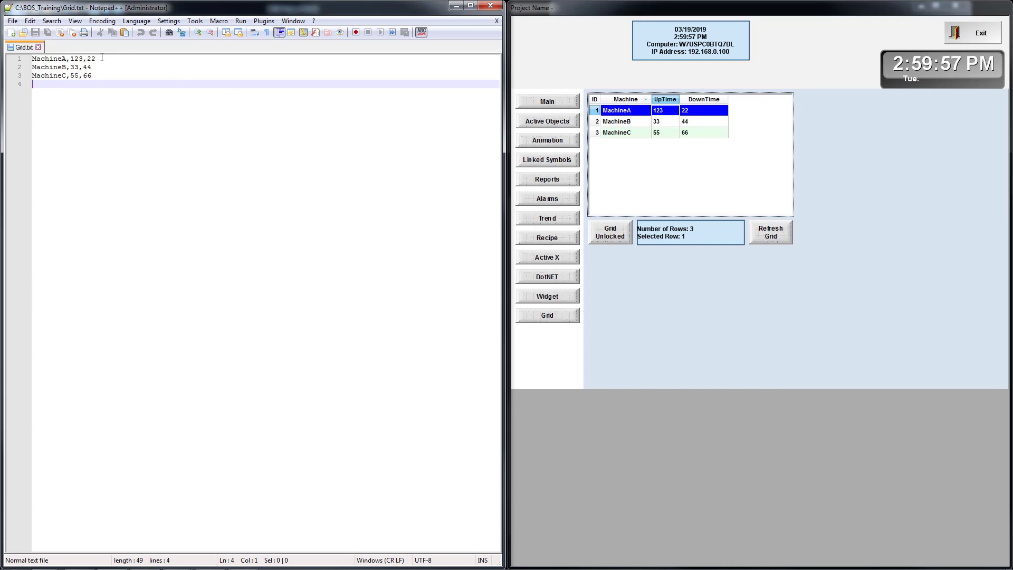
Change the last value of the MachineC line in Grid.txt to 100 and try to save the file
left_click(79, 68)
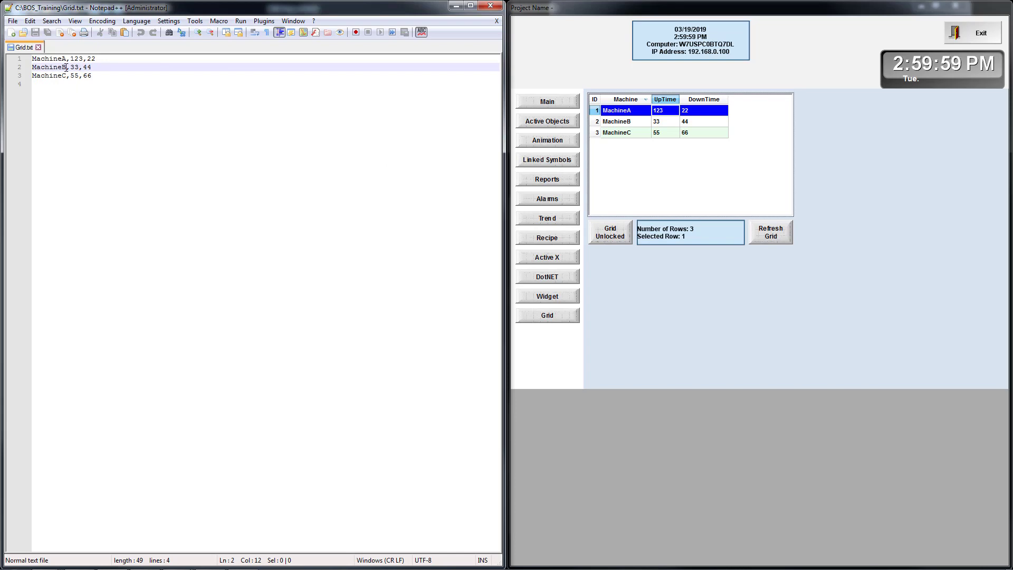
double_click(87, 76)
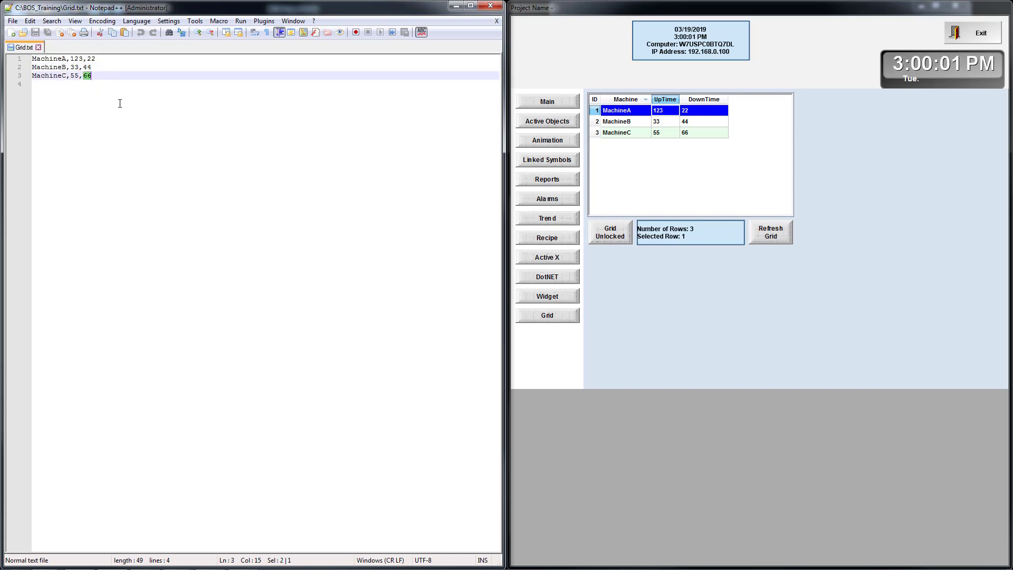
type("7")
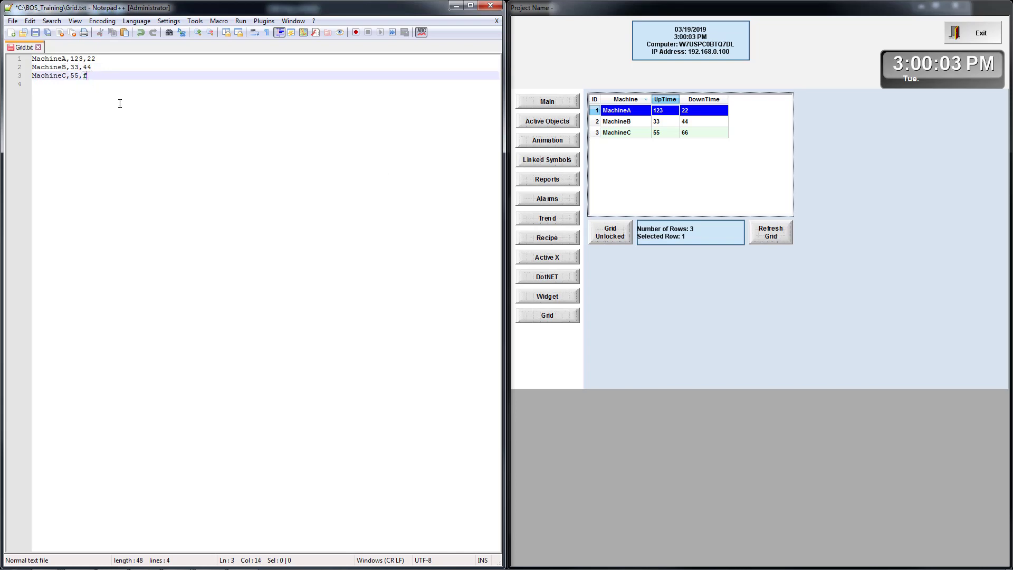
key("BackSpace")
type("100")
left_click(35, 32)
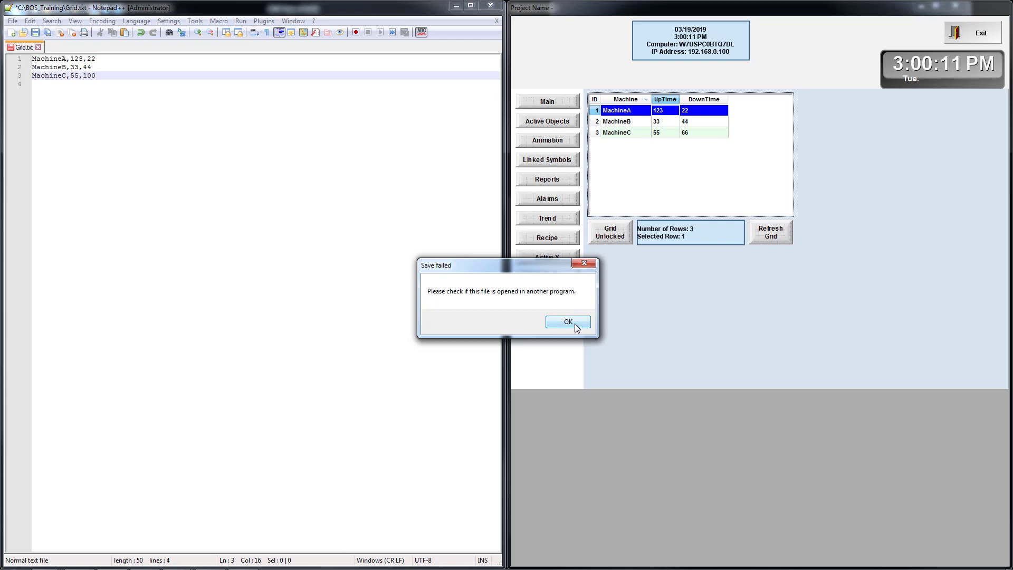
left_click(568, 322)
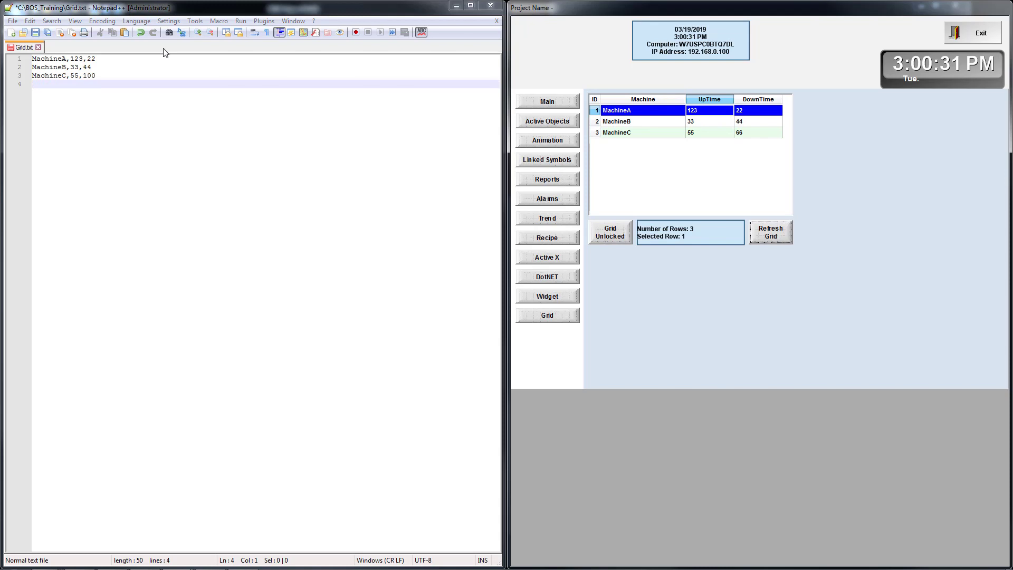
Close Grid.txt in Notepad++, discarding the unsaved edit, and refresh the runtime grid several times
left_click(38, 47)
left_click(515, 326)
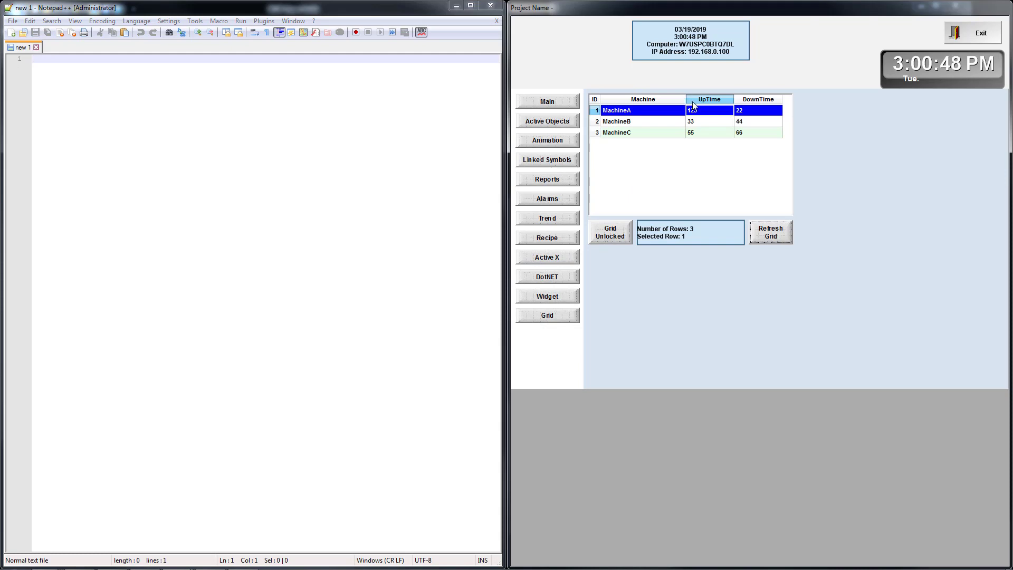
left_click(769, 236)
left_click(769, 236)
left_click(769, 235)
left_click(769, 236)
left_click(769, 236)
left_click(769, 236)
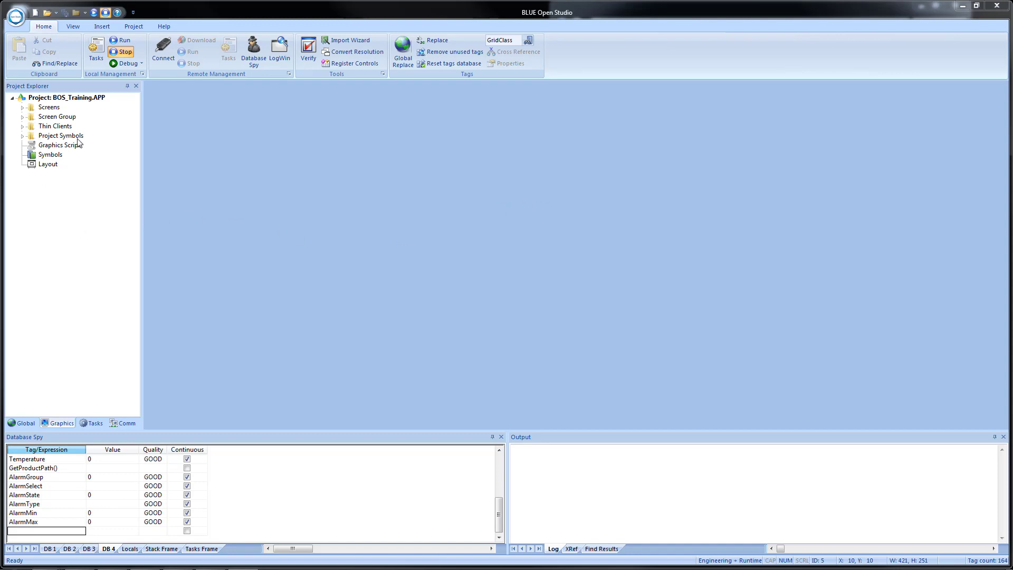
On the Grid screen, set the grid's export class tag to GridClass[0] and create the GridClass tag with array size 5
left_click(22, 107)
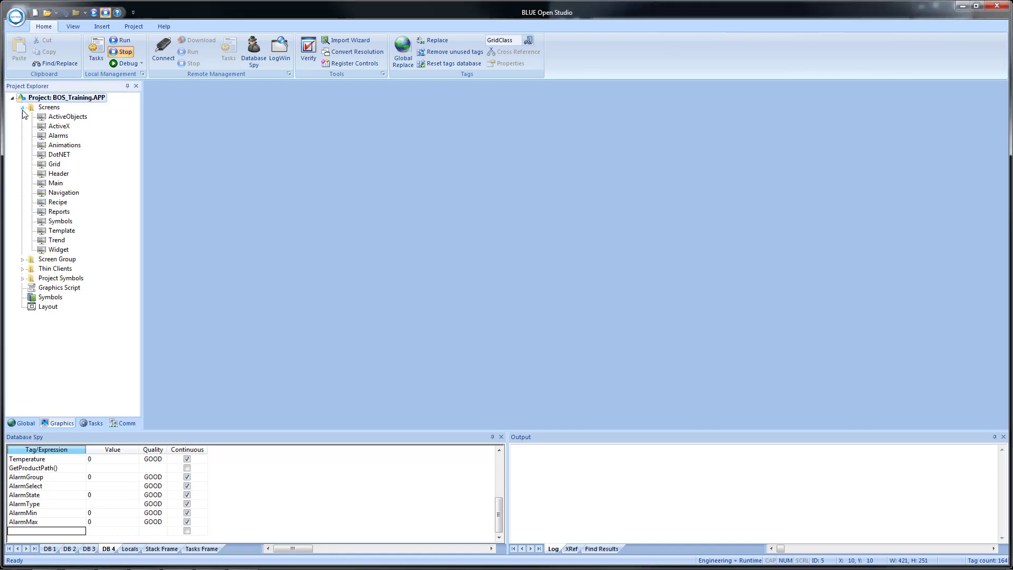
double_click(54, 165)
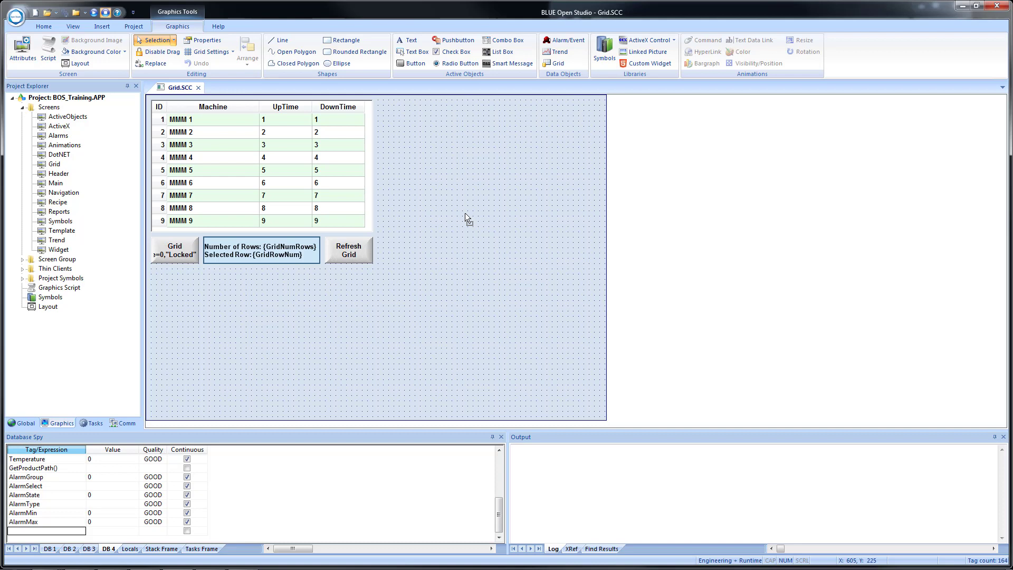
double_click(254, 167)
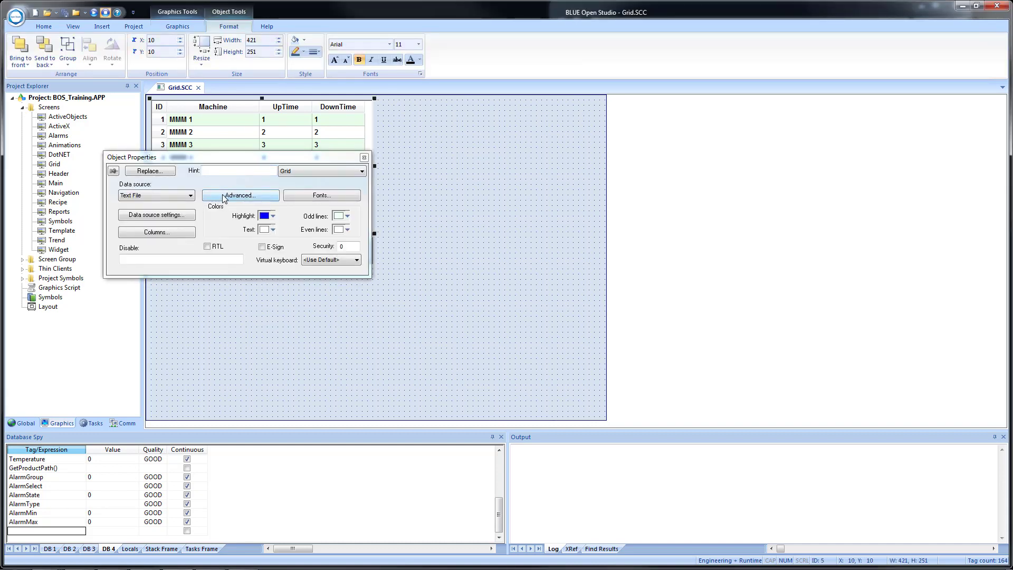
left_click(224, 196)
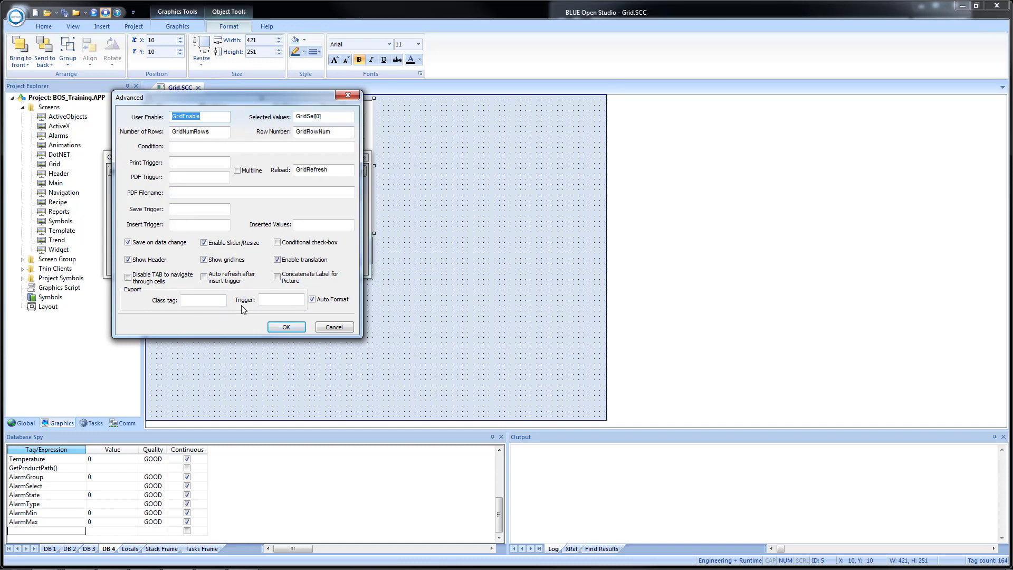
left_click(197, 302)
type("GridClass[0")
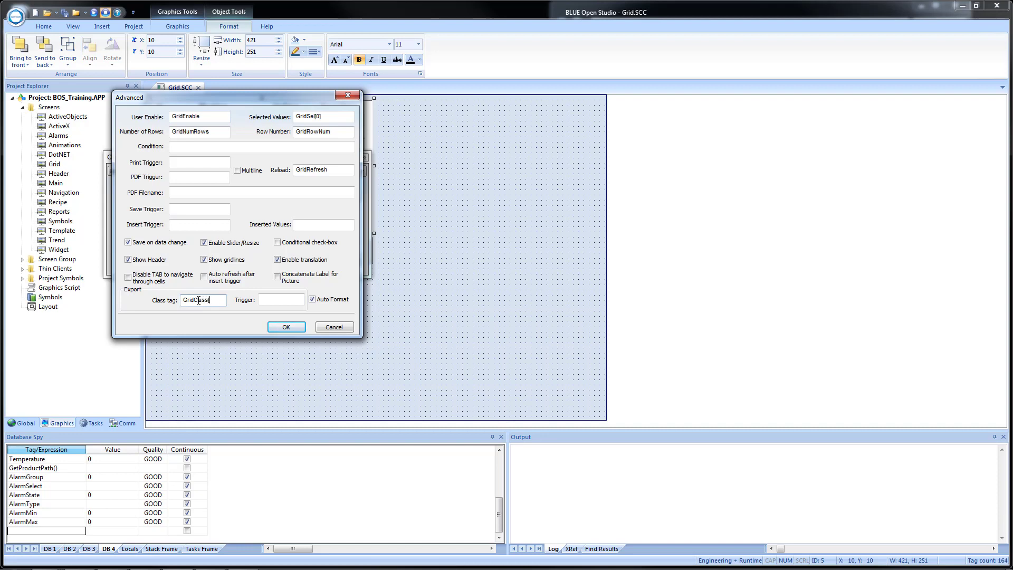
left_click(274, 304)
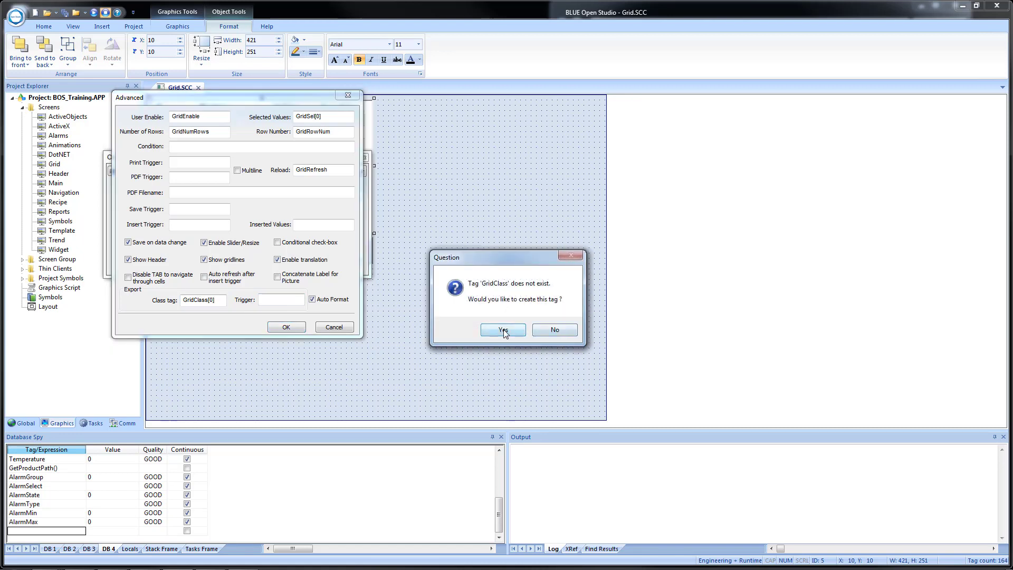
left_click(503, 330)
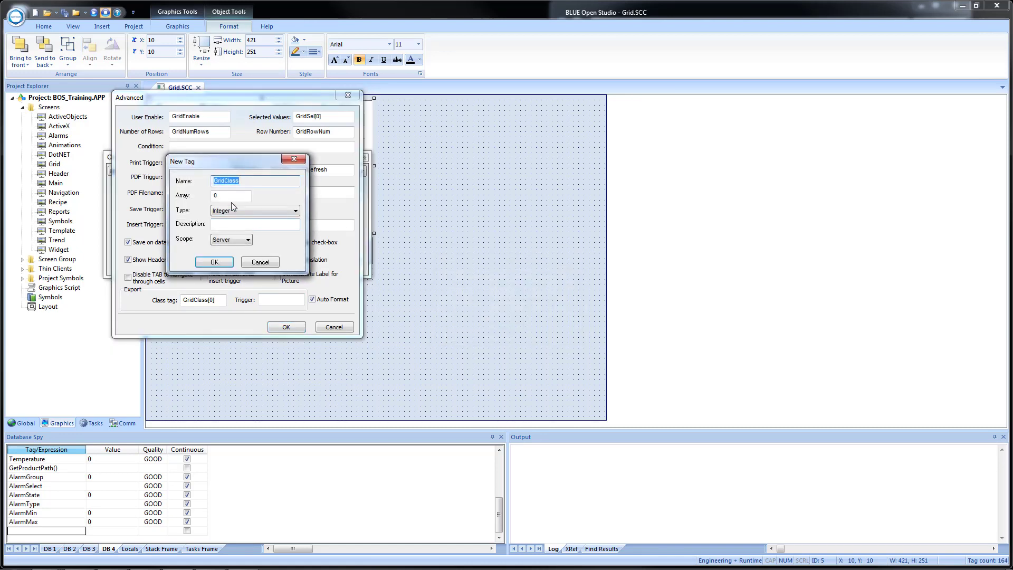
type("5")
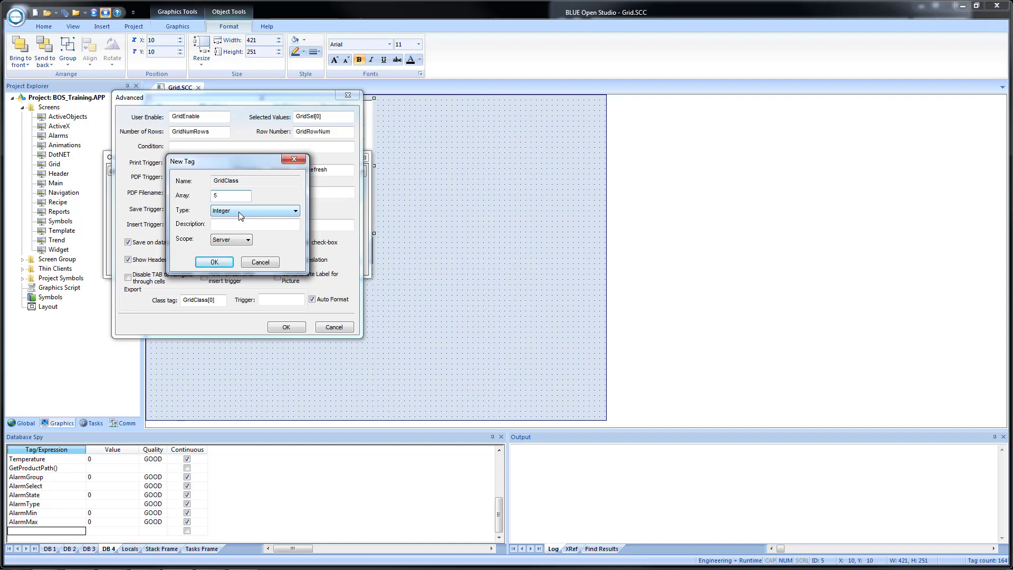
left_click(207, 262)
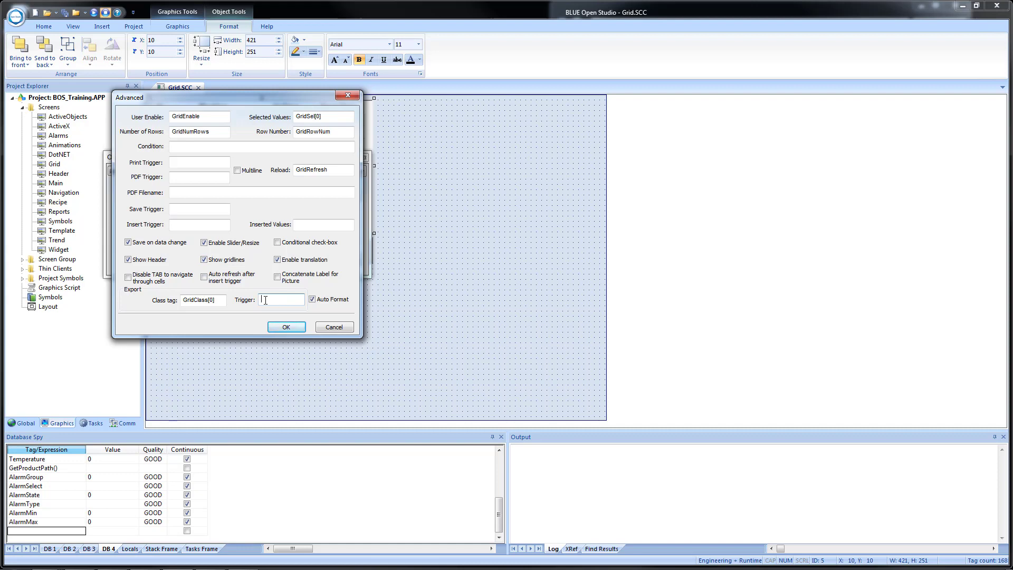
Set the grid's export trigger to ExportGrid, create that tag as a Boolean, and close the grid's properties
type("ExportGrid")
left_click(220, 299)
left_click(503, 329)
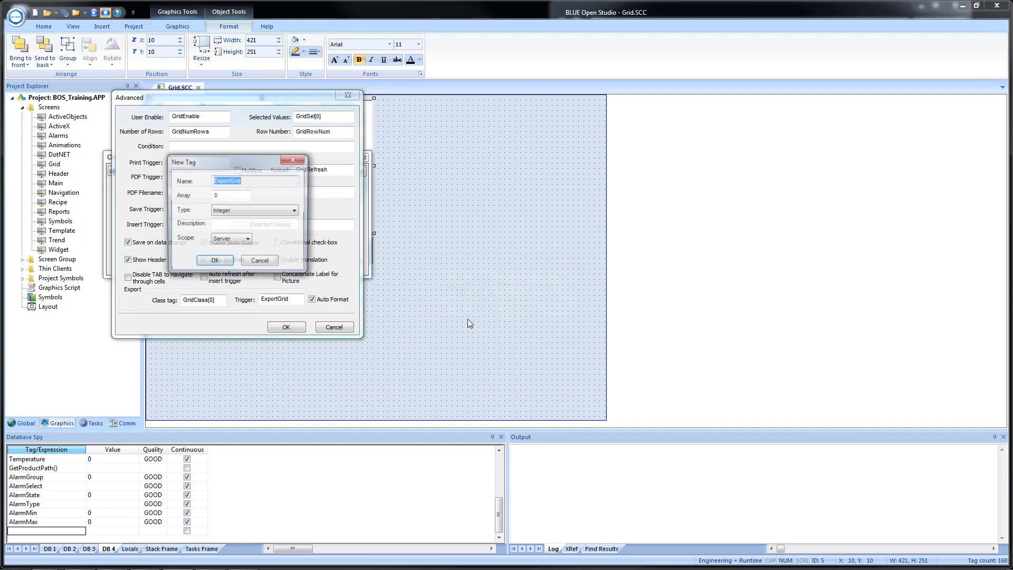
left_click(233, 210)
left_click(230, 218)
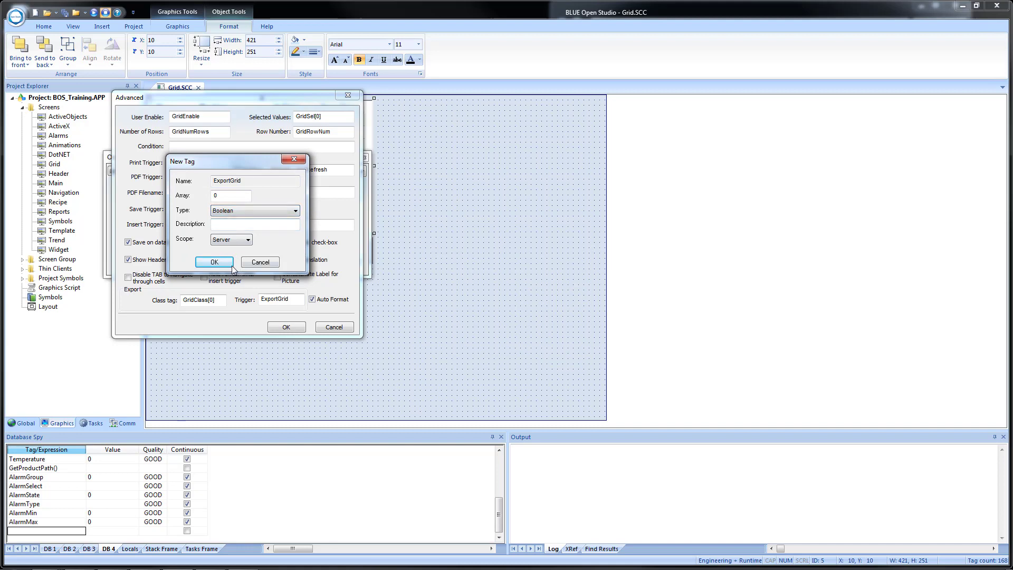
left_click(214, 262)
left_click(285, 327)
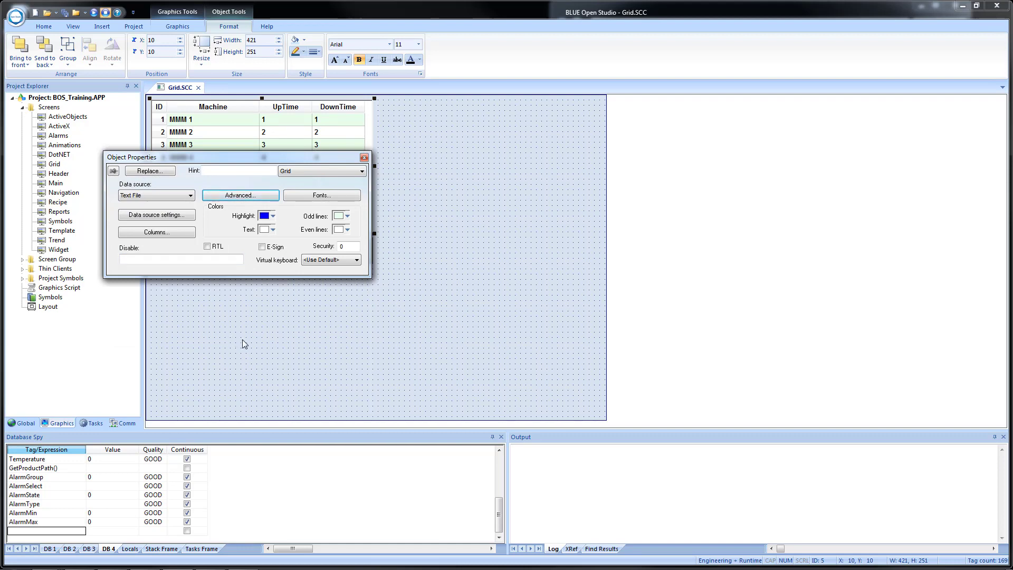
left_click(364, 158)
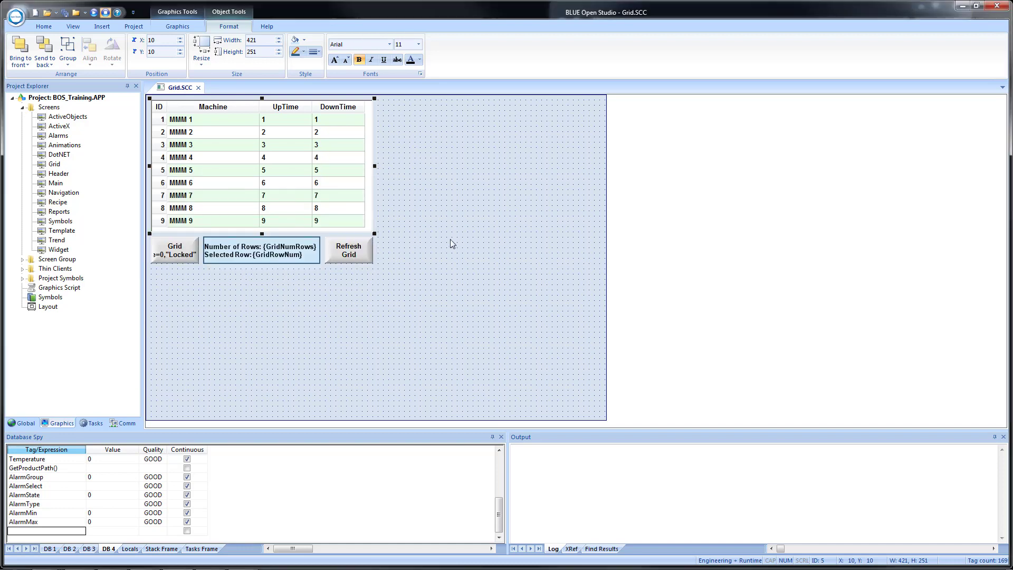
Place a copy of the Refresh Grid button beside the grid's upper-right corner, at X 440, Y 10
left_click(343, 257)
left_click_drag(344, 257, 396, 113)
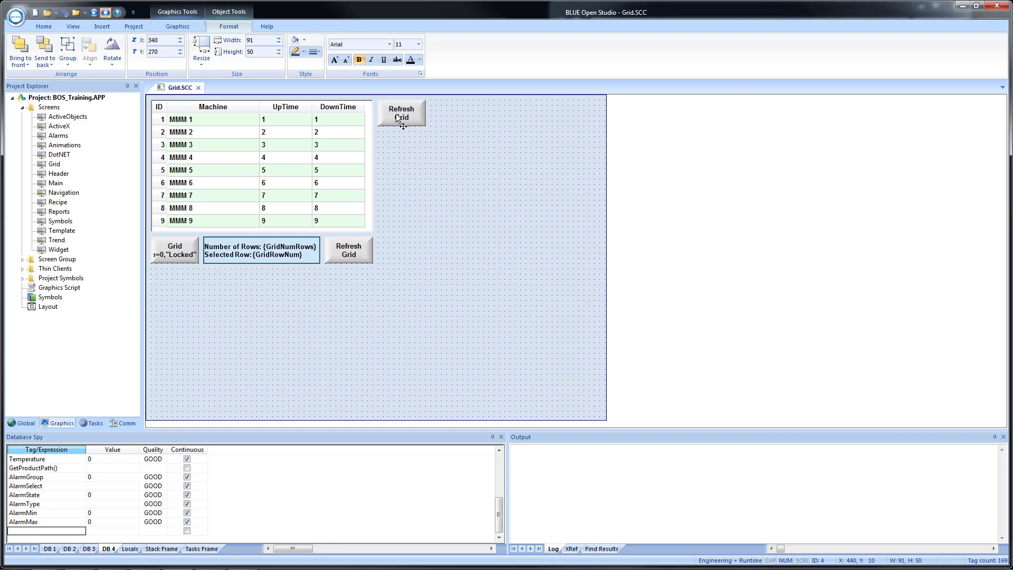
key("Escape")
Change the copied button's On Up command from VBScript to Toggle Tag, with ExportGrid as the tag
double_click(396, 114)
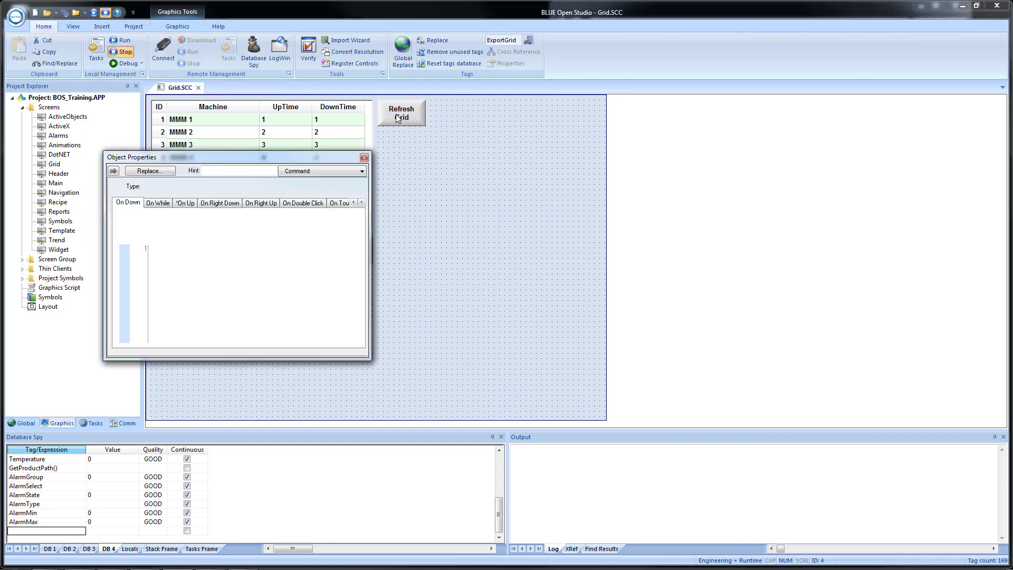
left_click(181, 205)
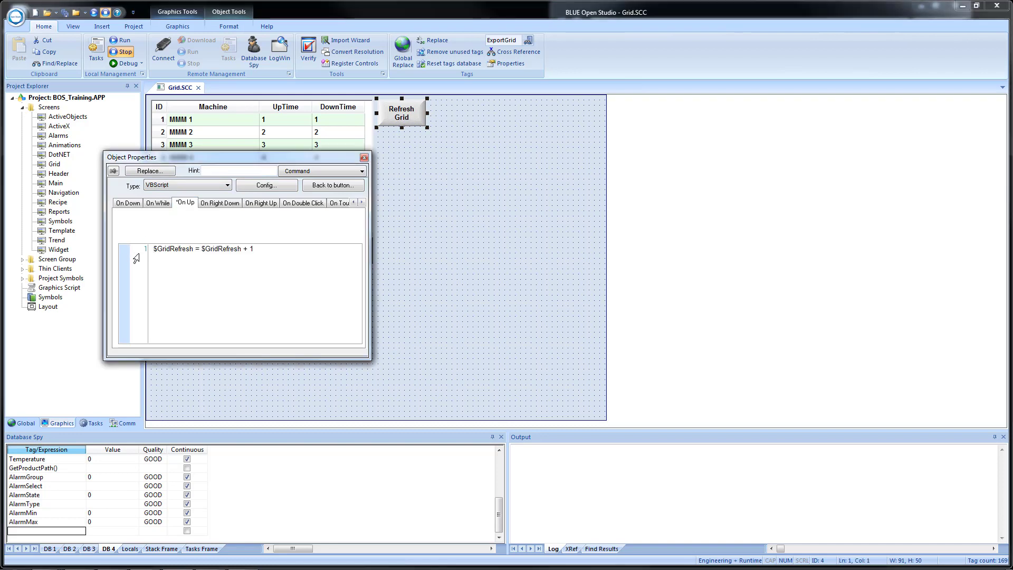
left_click(181, 182)
left_click(180, 240)
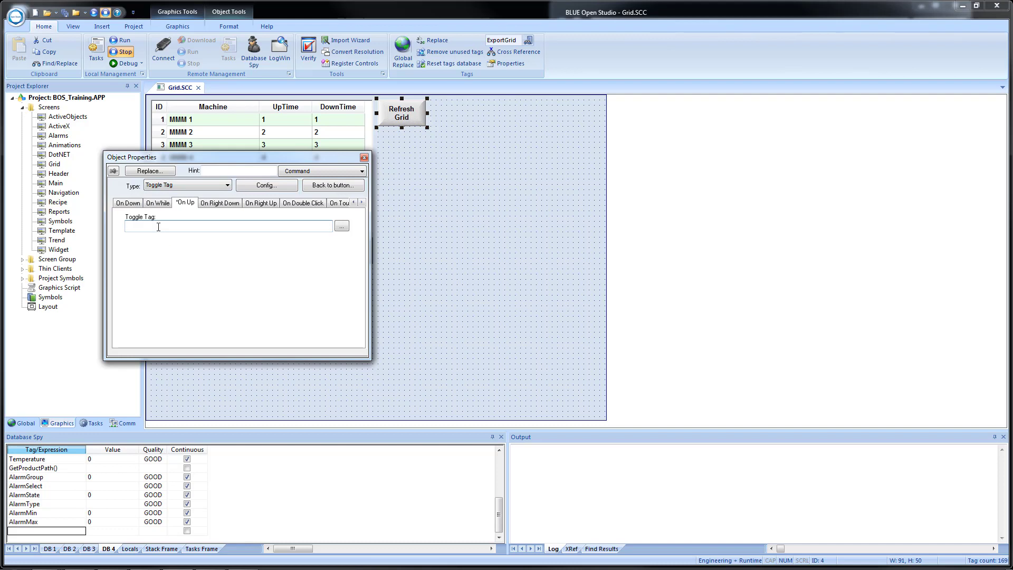
type("ExportGrid")
left_click(459, 259)
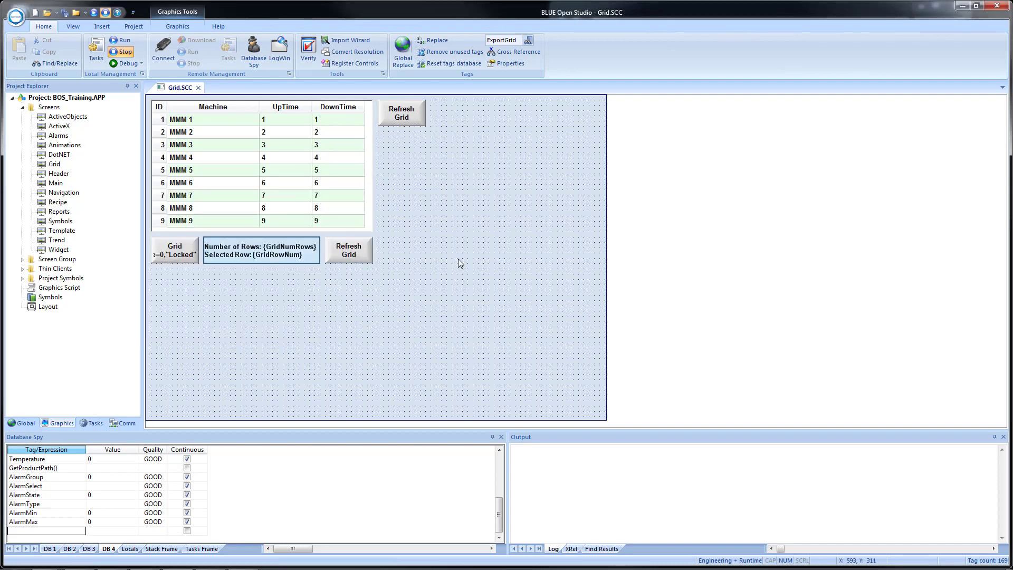
Duplicate the grid below the existing controls, reduce the copy to 421 by 151, and position it at X 10, Y 350
left_click(249, 173)
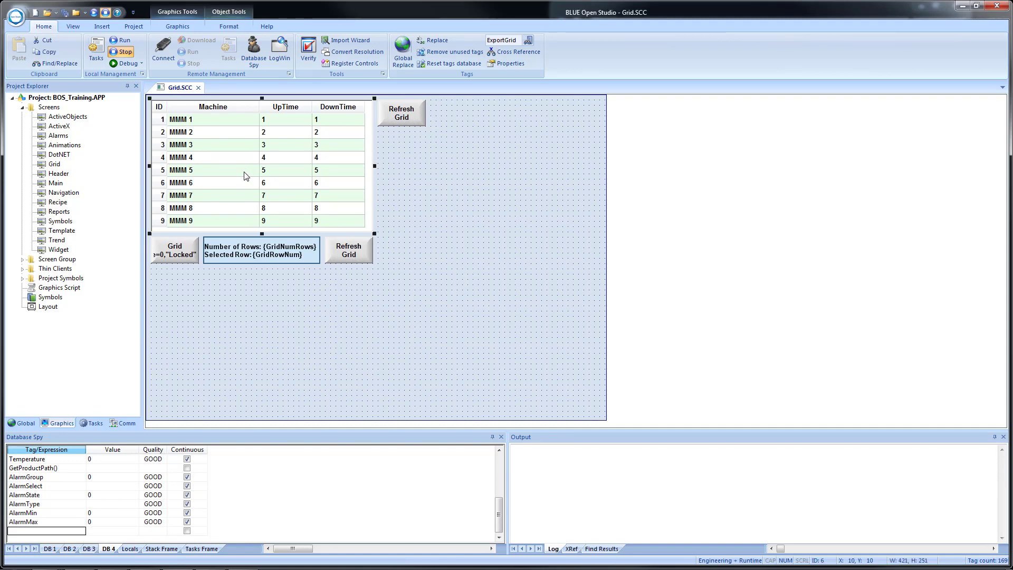
left_click_drag(287, 237, 247, 349)
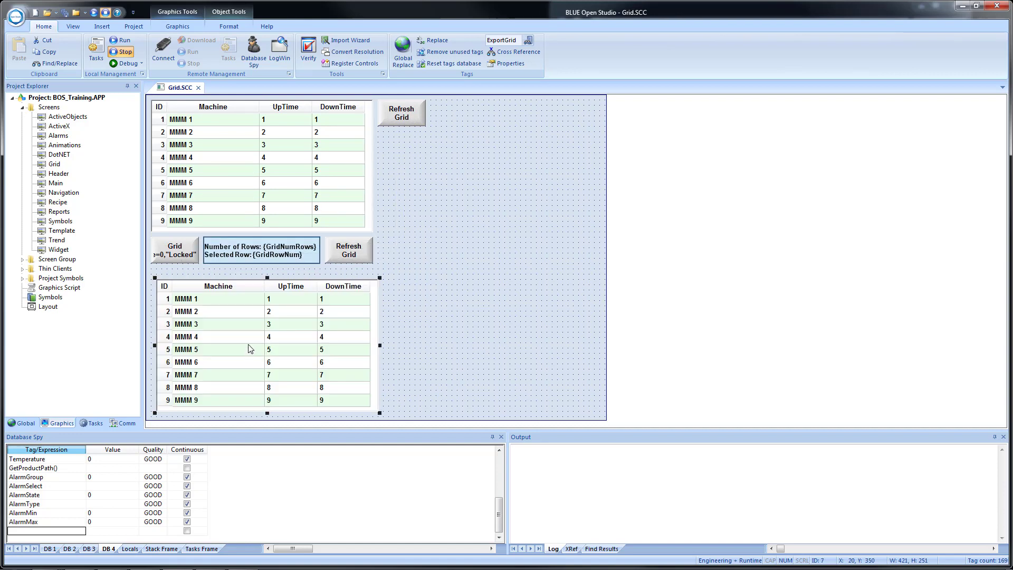
left_click_drag(248, 336, 244, 335)
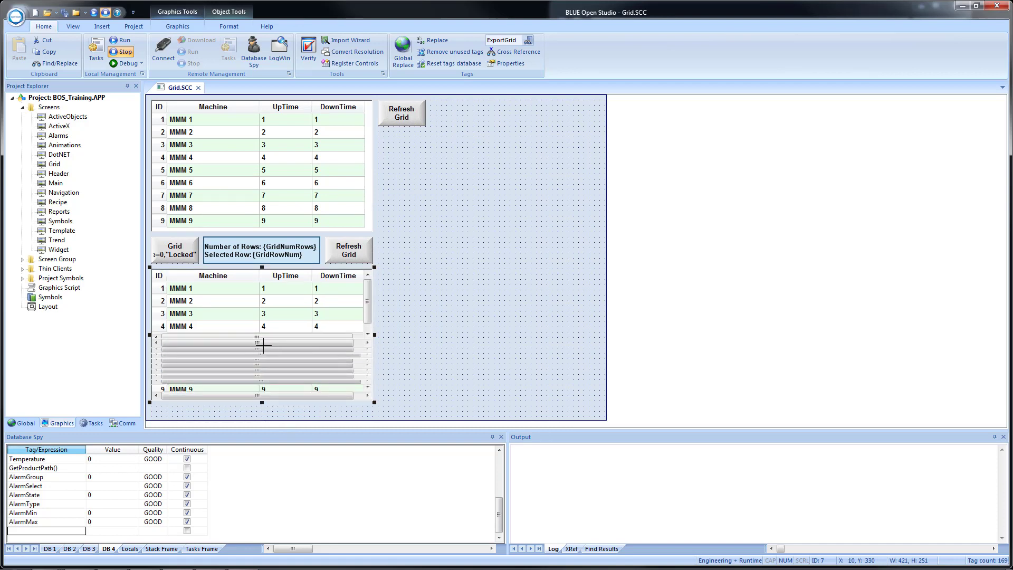
left_click_drag(260, 348, 260, 348)
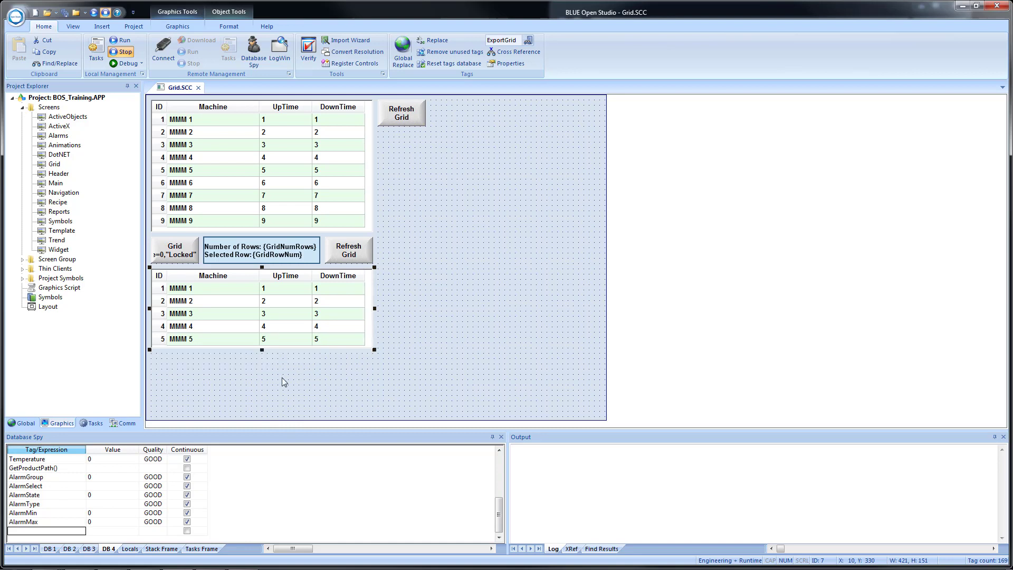
left_click_drag(256, 308, 255, 318)
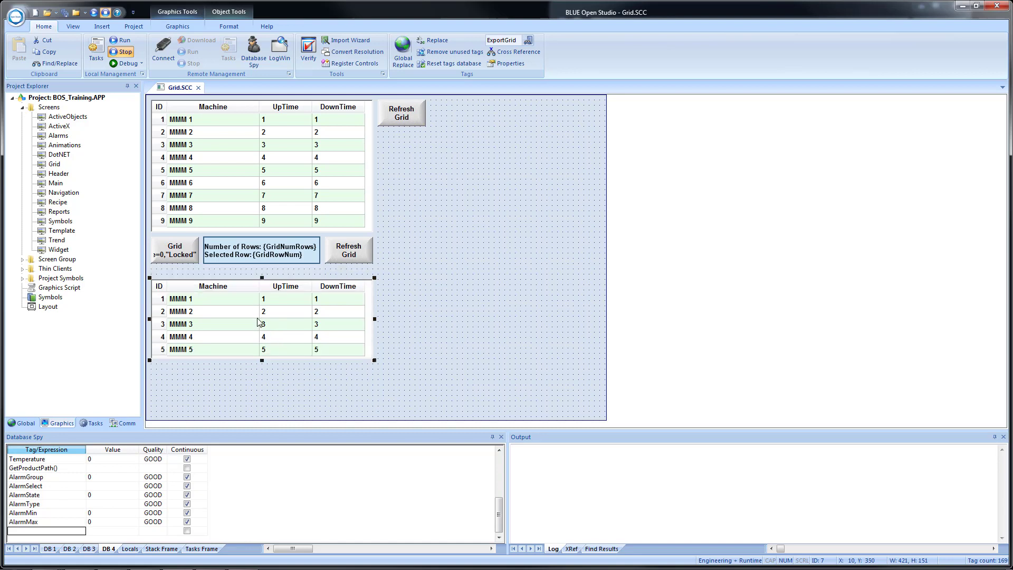
Switch the duplicated grid's data source to Class Tag and enter GridClass as its class tag
double_click(259, 322)
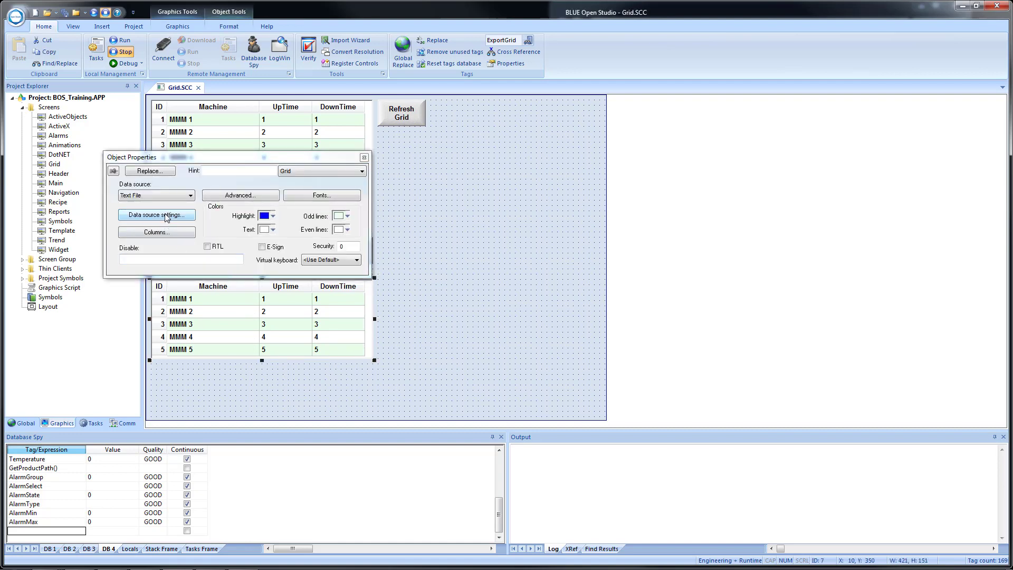
left_click(156, 195)
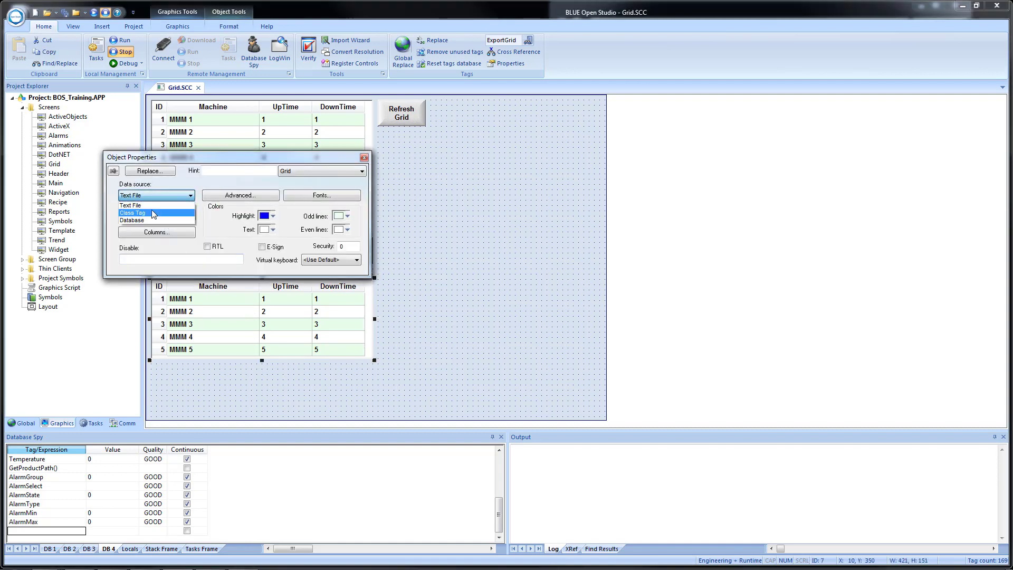
left_click(151, 212)
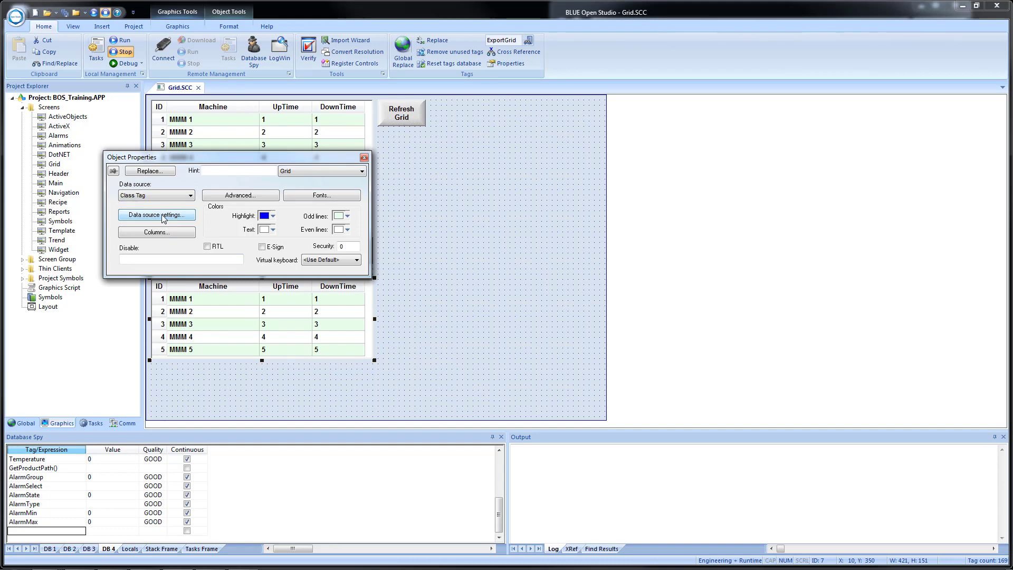
left_click(161, 216)
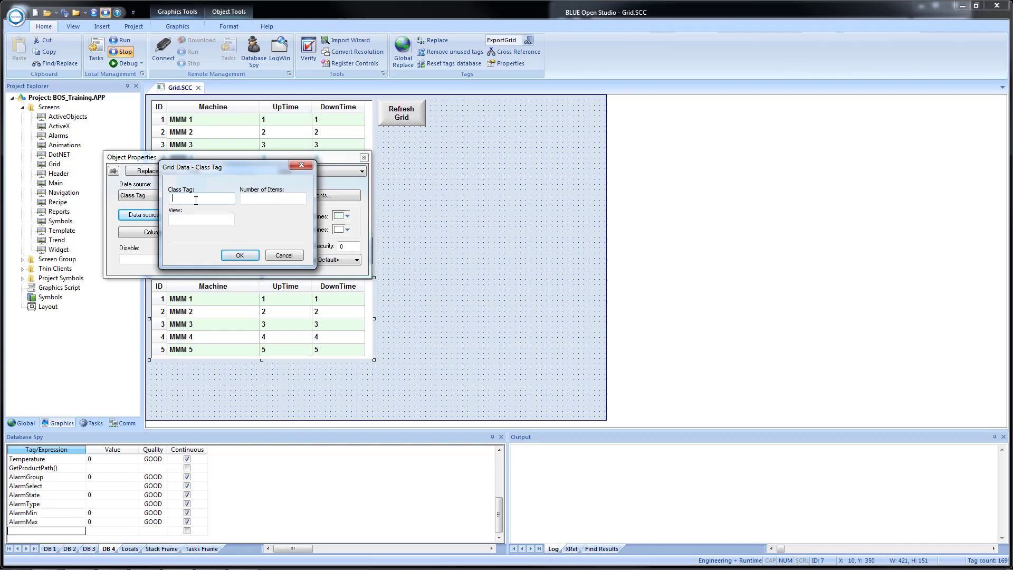
type("GridClass")
type("[3]")
key("BackSpace")
Set the class tag data source's number of items to GridClass->Size and accept the settings
left_click(269, 200)
type("5")
key("BackSpace")
type("6")
key("BackSpace")
type("GridClass")
type("Size")
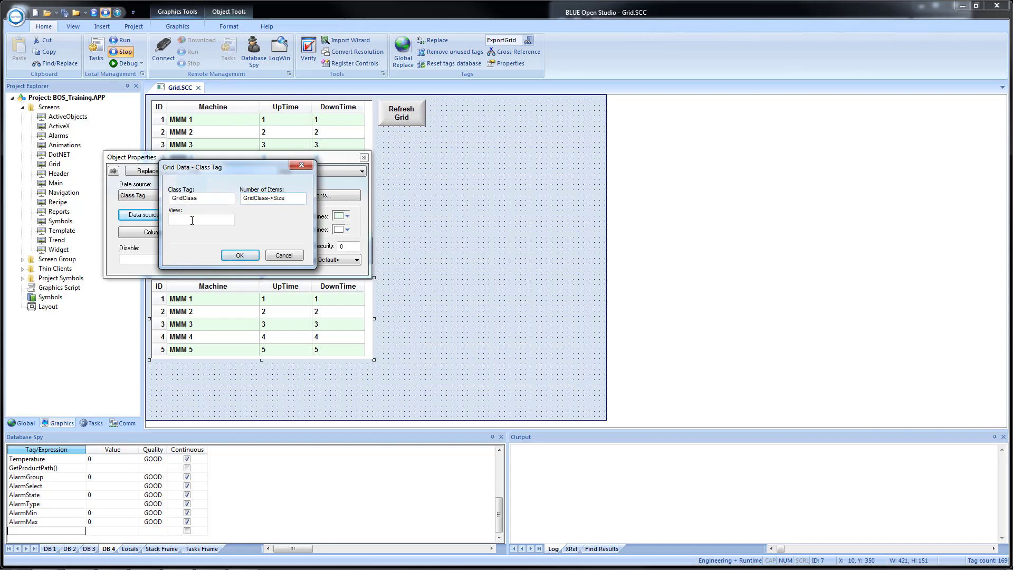
left_click(239, 256)
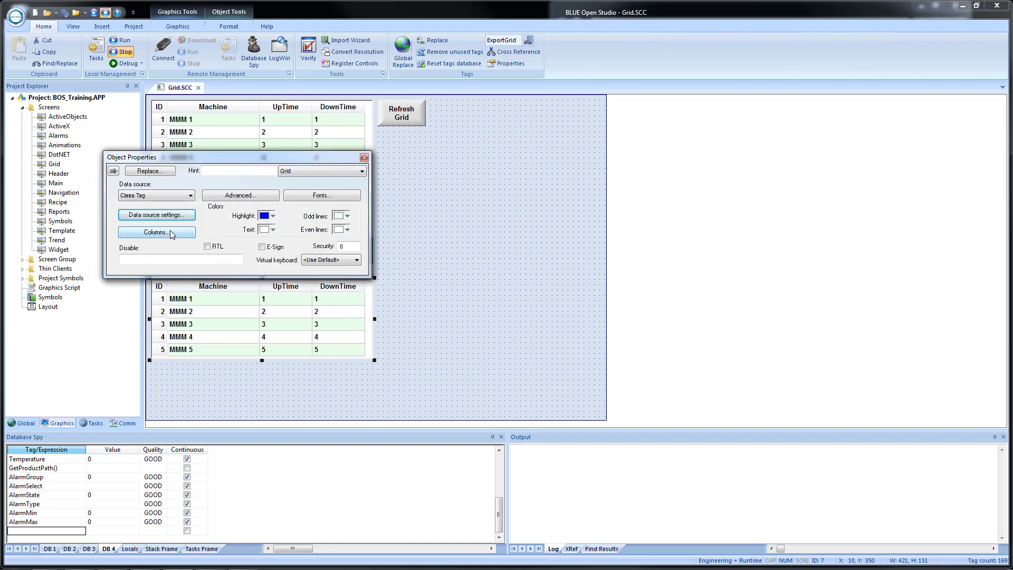
Assign the class members Machine, UpTime and DownTime to the first three columns of the duplicated grid
left_click(170, 232)
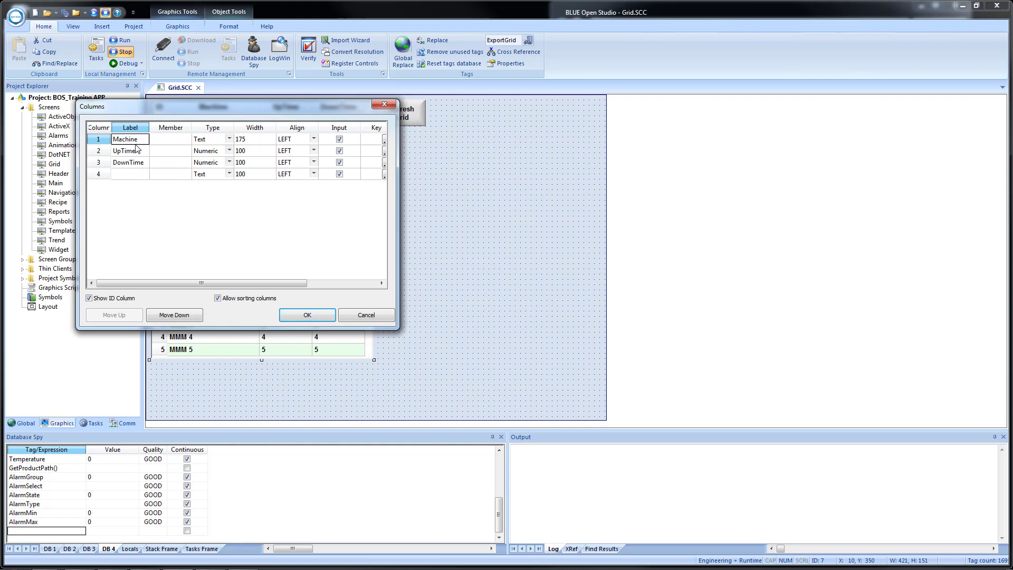
left_click_drag(132, 147, 125, 162)
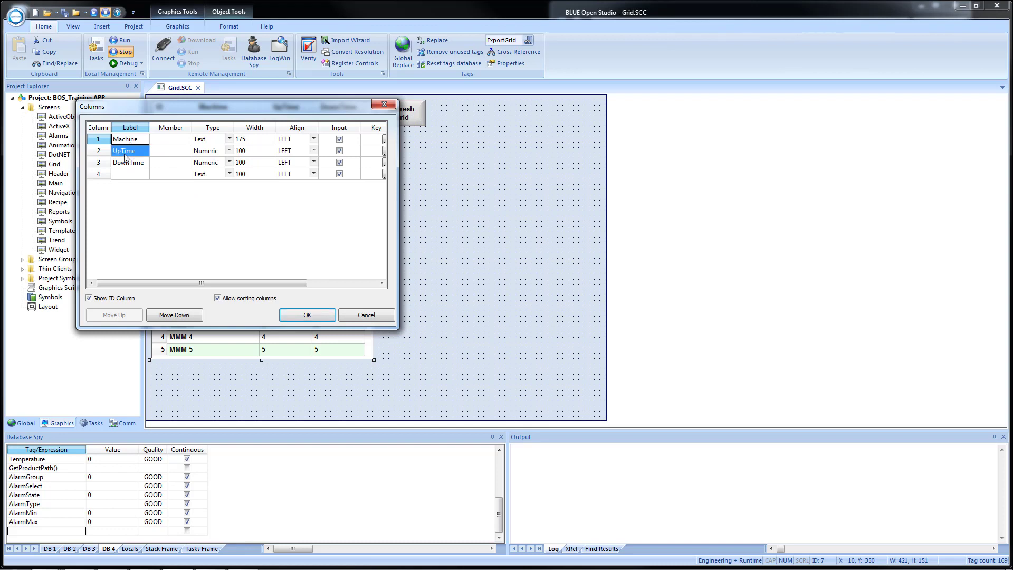
left_click(169, 142)
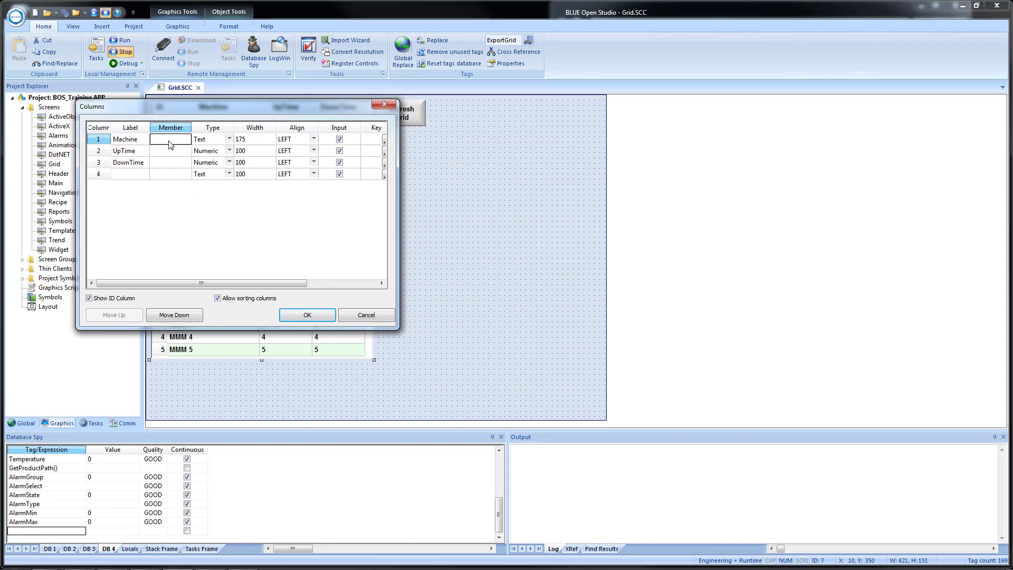
type("Machine UpTime DownTime")
Relabel the duplicated grid's three columns as Machine Name, Up Time and Down Time
left_click(140, 143)
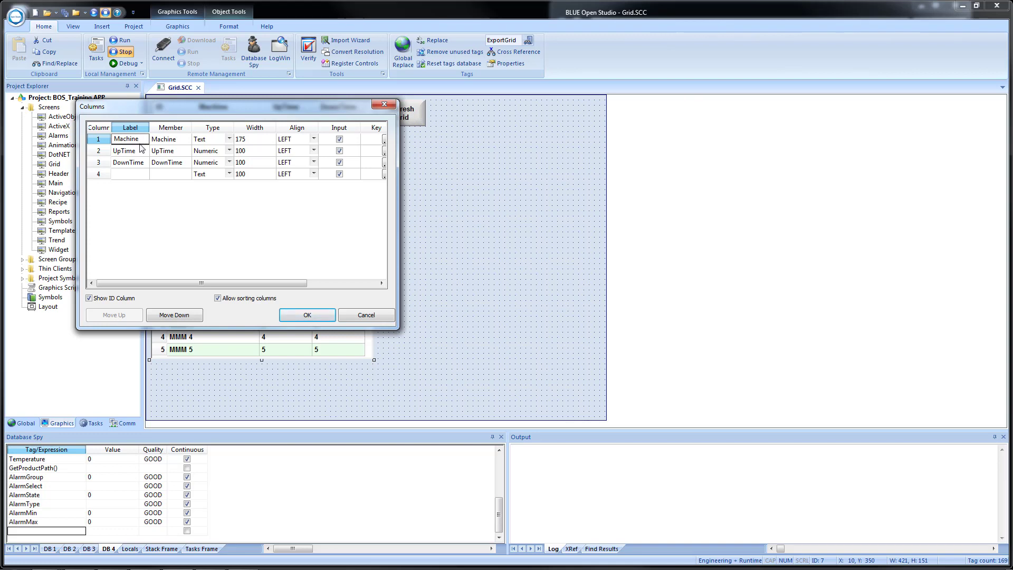
type("Name")
key("Return")
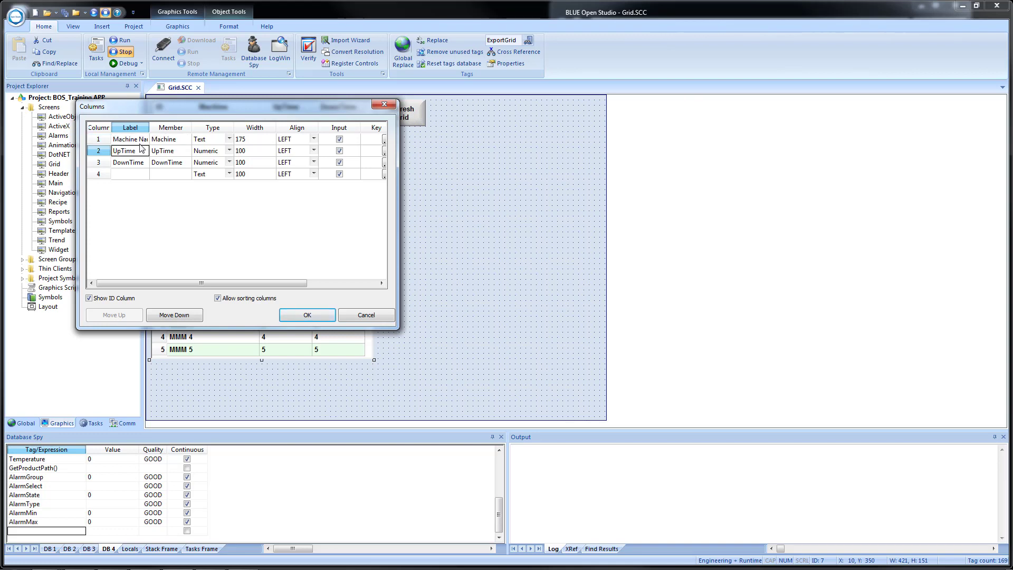
left_click(127, 152)
type("UpTime")
left_click(122, 150)
left_click(128, 162)
left_click(131, 164)
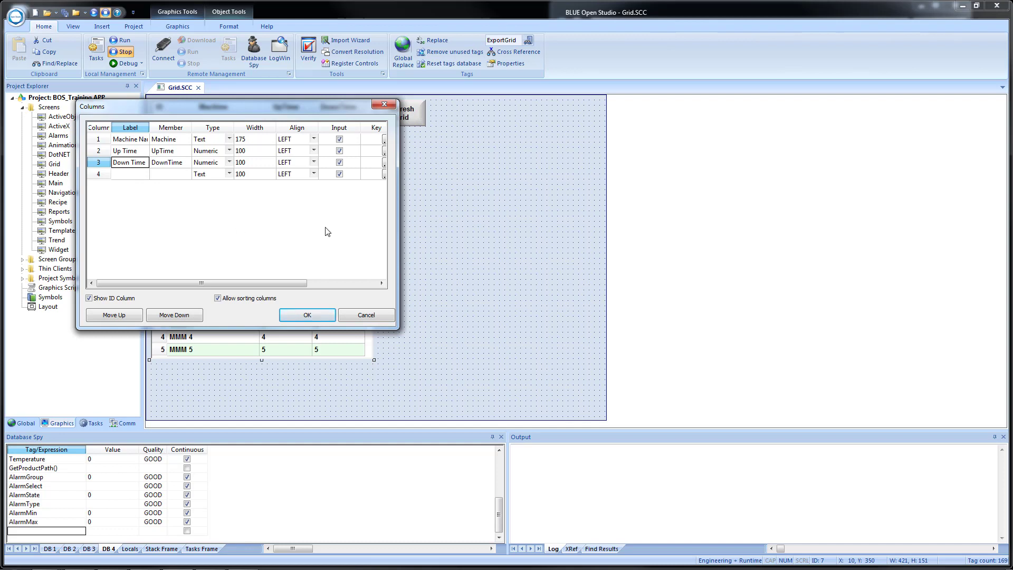
Accept the columns, set the second grid's User Enable to 0, and clear its Number of Rows, Selected Values and Row Number
left_click(306, 316)
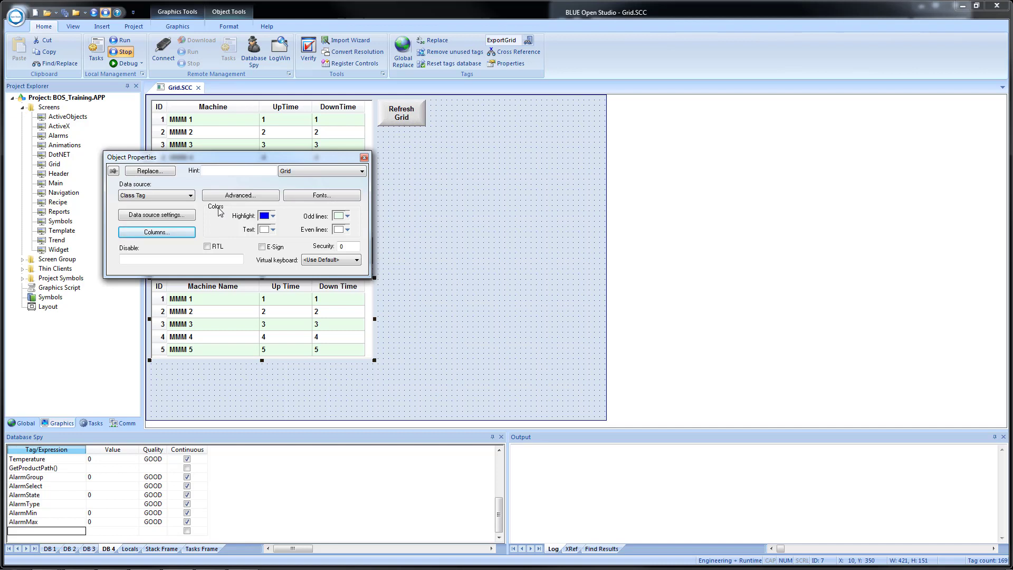
left_click(220, 196)
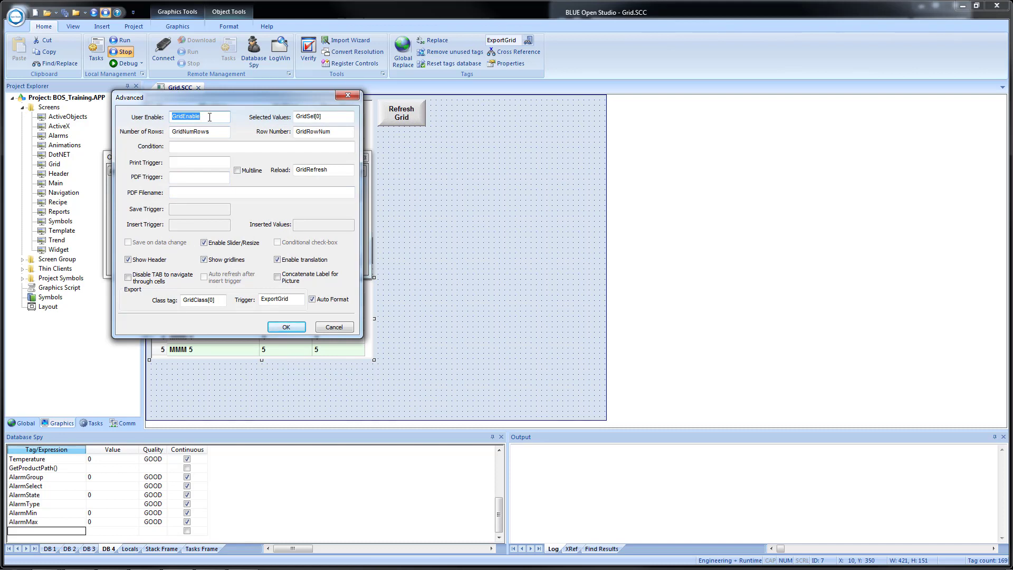
type("0")
double_click(200, 131)
key("BackSpace")
double_click(309, 117)
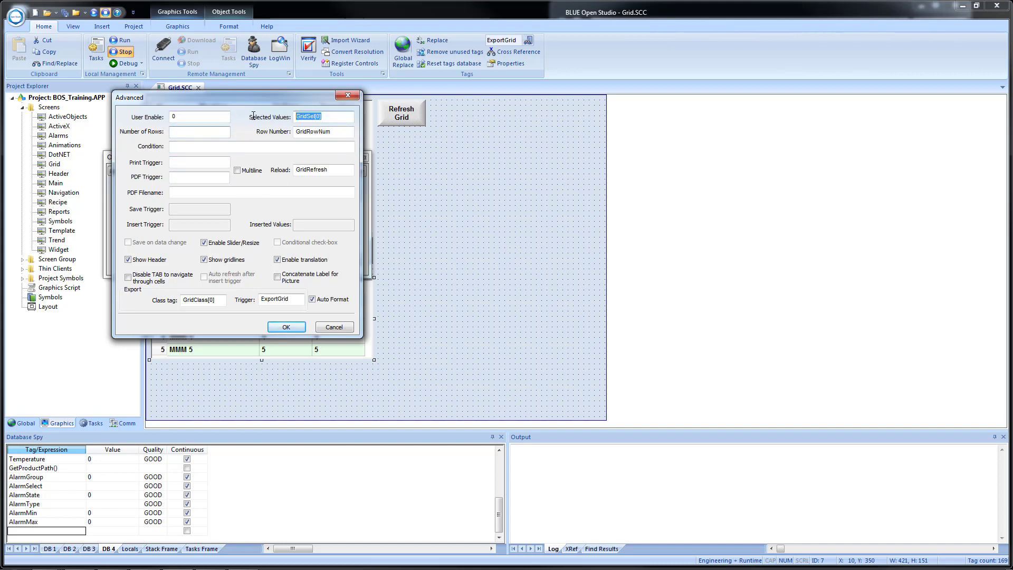
key("BackSpace")
double_click(328, 131)
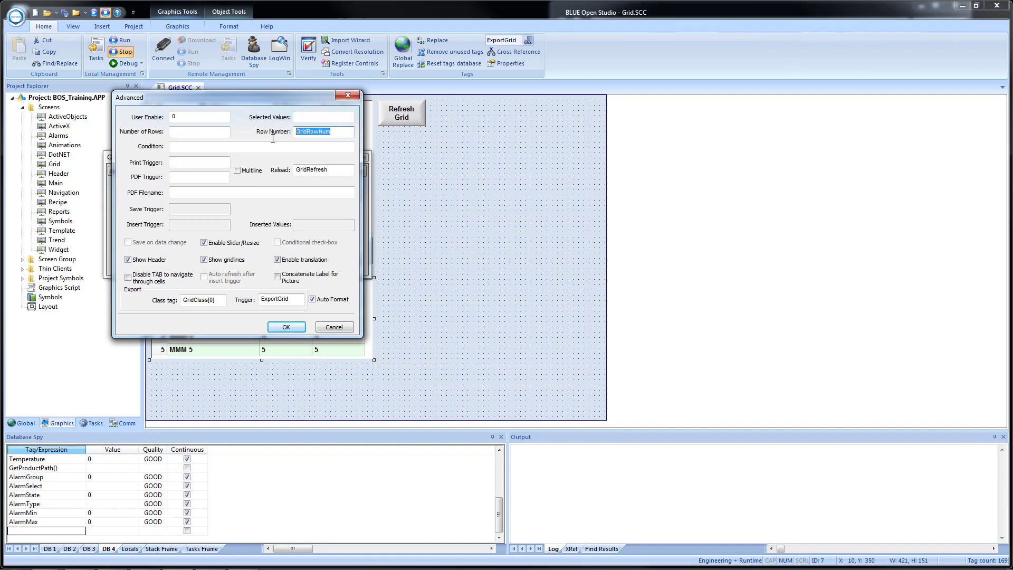
key("BackSpace")
Clear the export class tag and export trigger in the second grid's advanced settings
double_click(211, 299)
key("ctrl+a")
key("BackSpace")
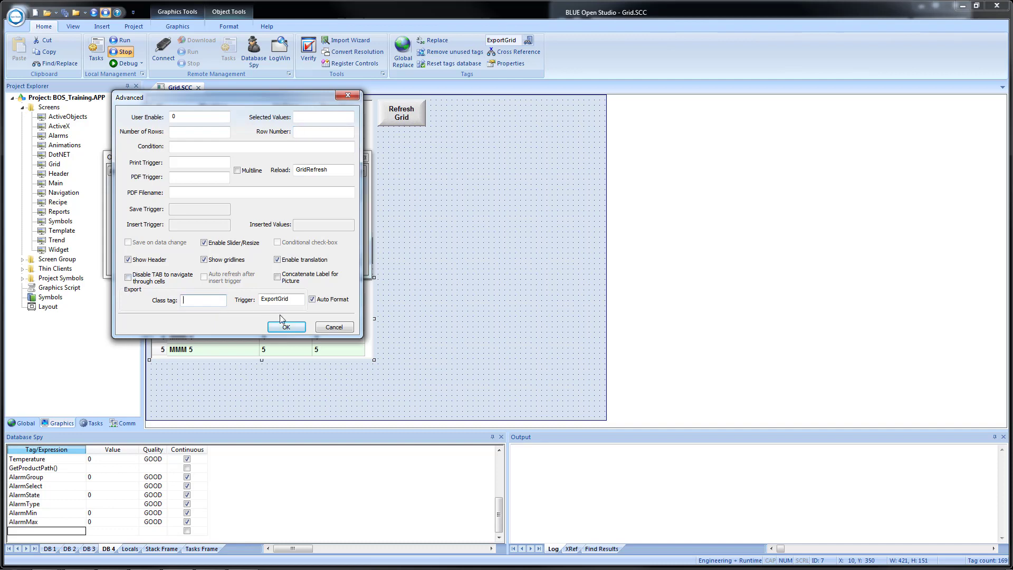
double_click(275, 299)
key("BackSpace")
Set the second grid's reload tag to GridRefresh2, creating it as an Integer tag with Server scope, and accept the advanced settings
left_click(337, 172)
type("2")
left_click(295, 192)
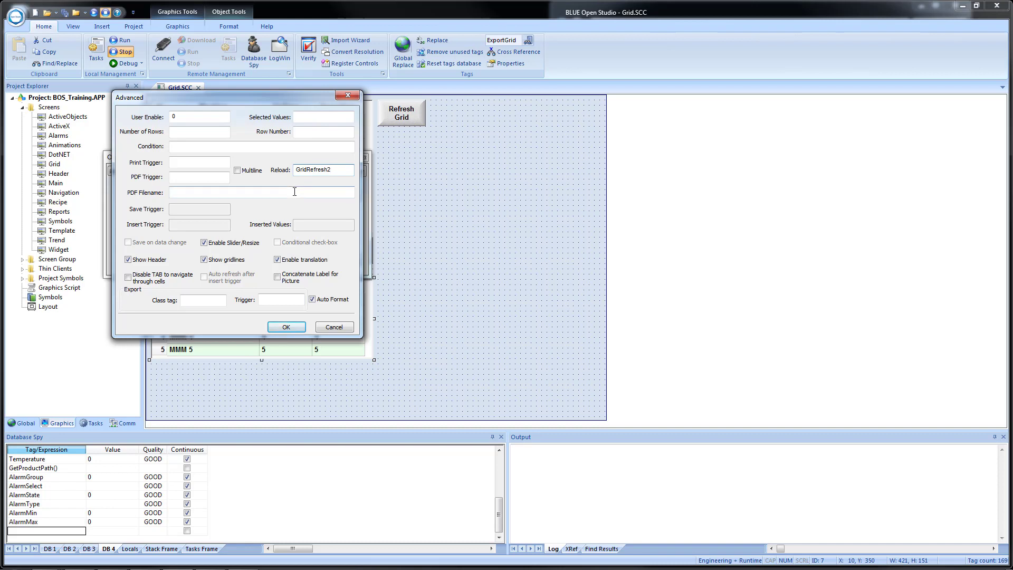
left_click(503, 329)
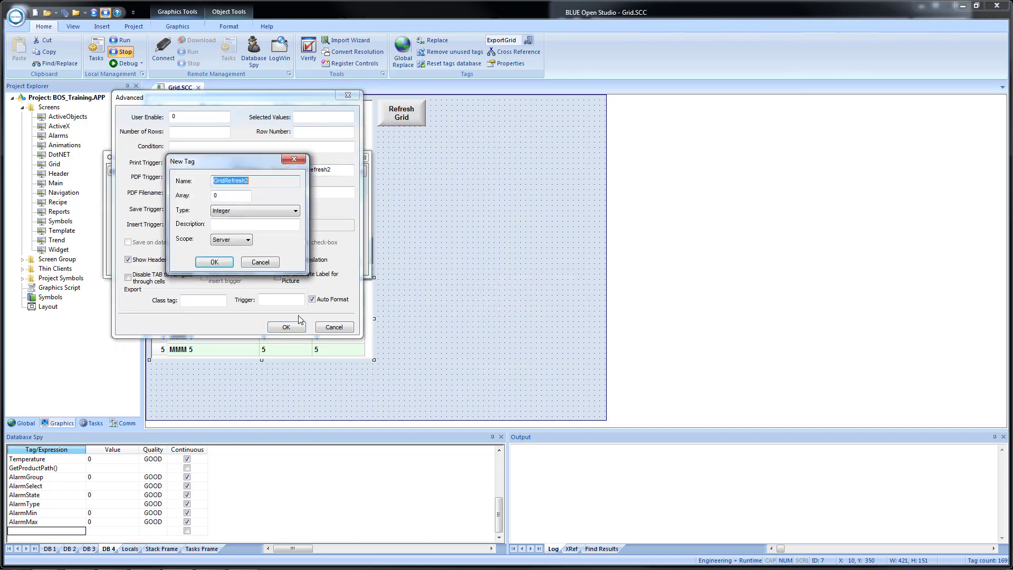
left_click(203, 263)
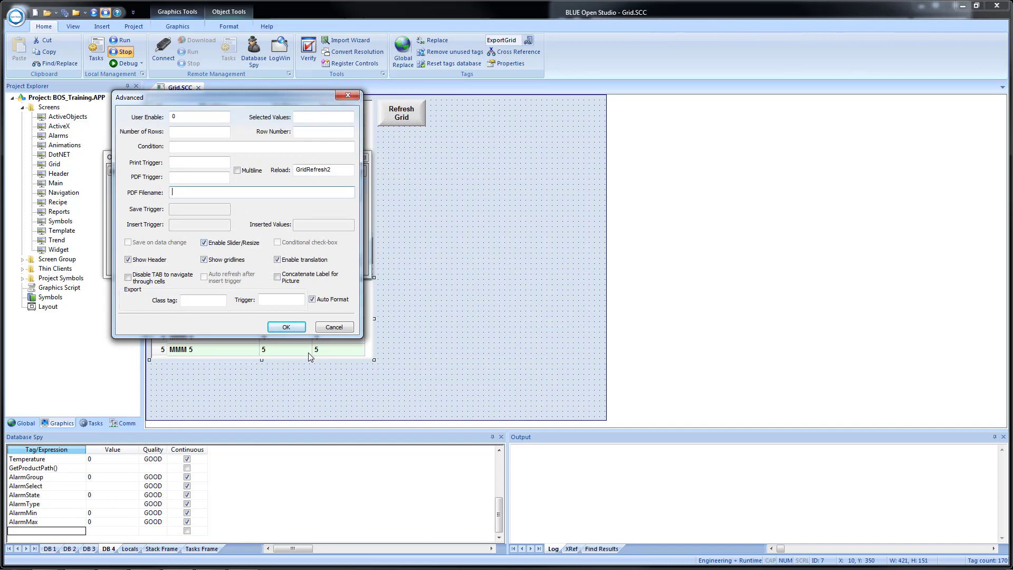
left_click(286, 328)
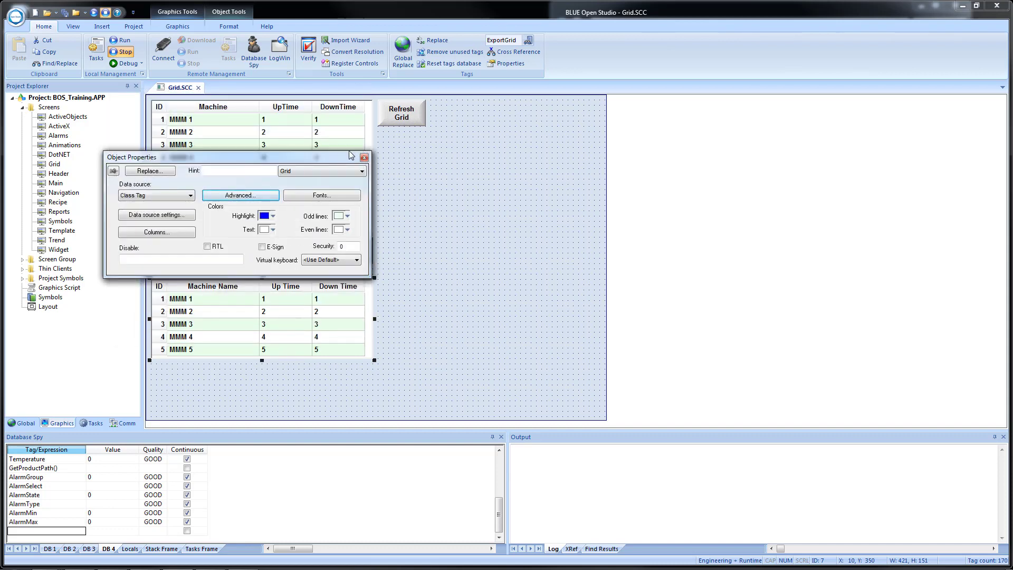
left_click(363, 159)
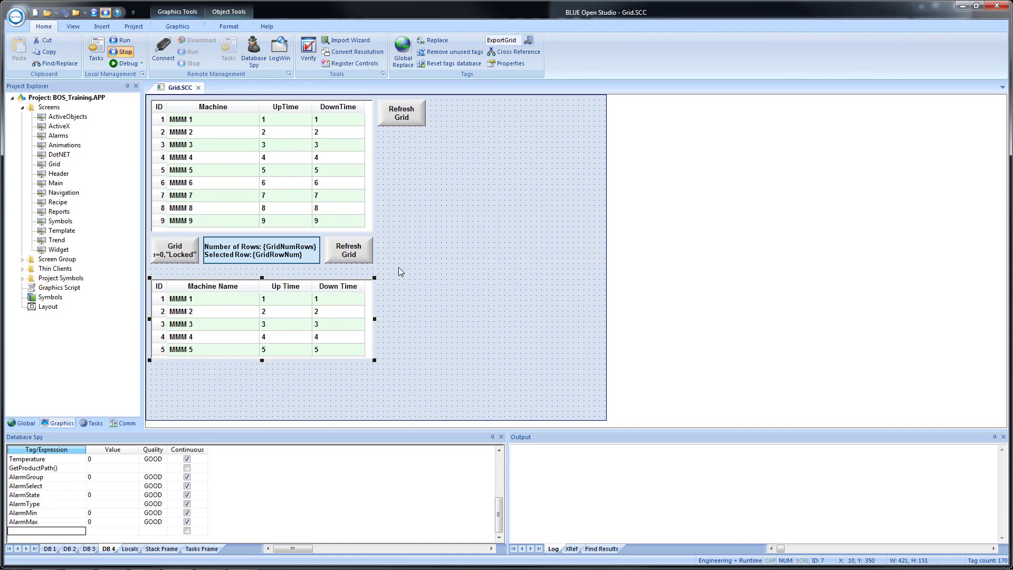
Copy the lower Refresh Grid button beneath the second grid and set its On Up script to $GridRefresh2 = $GridRefresh2 + 1
left_click(341, 252)
left_click_drag(346, 346, 349, 386)
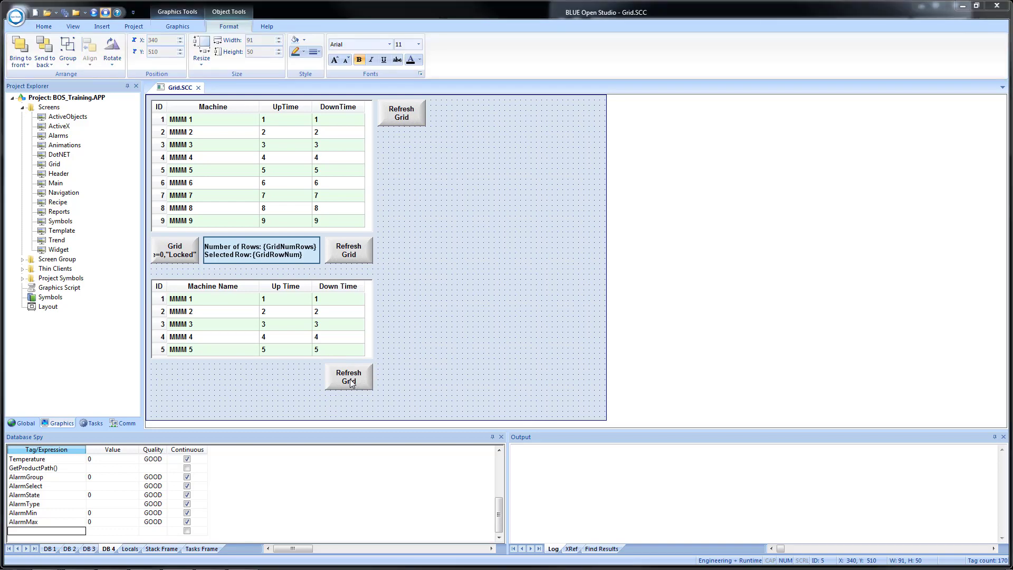
double_click(351, 384)
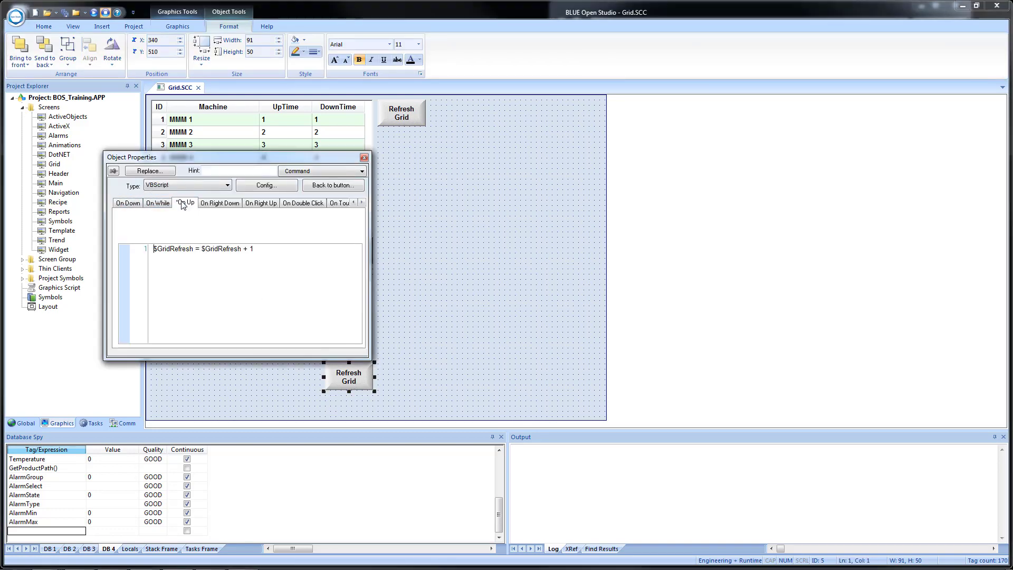
left_click(191, 249)
type("2")
key("Right")
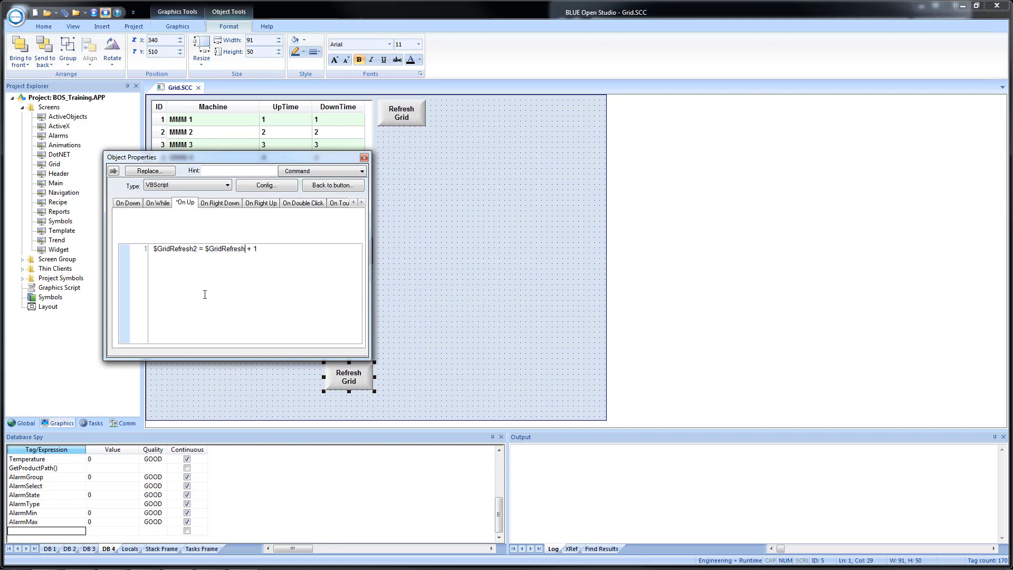
type("2")
left_click(365, 157)
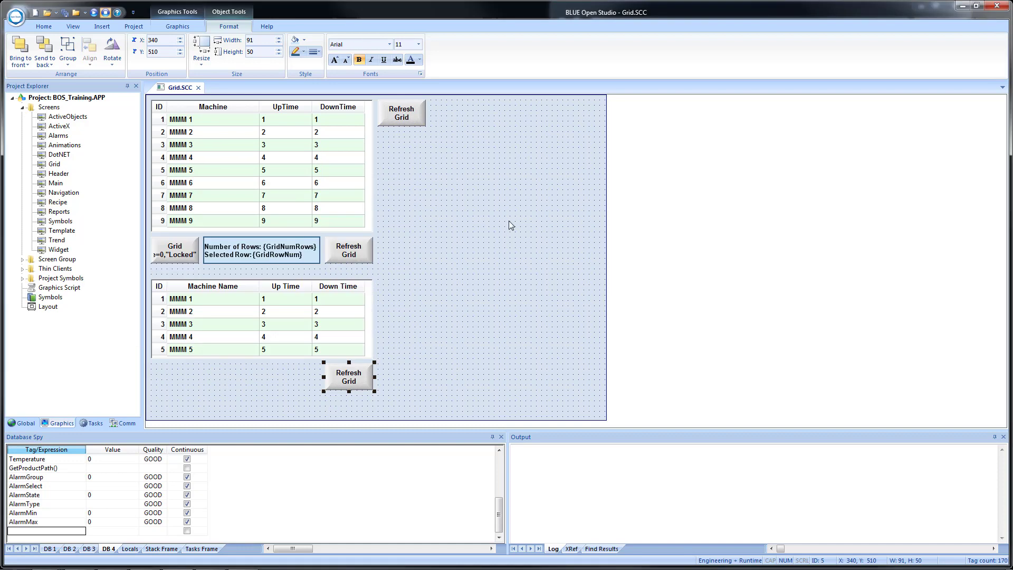
left_click(483, 217)
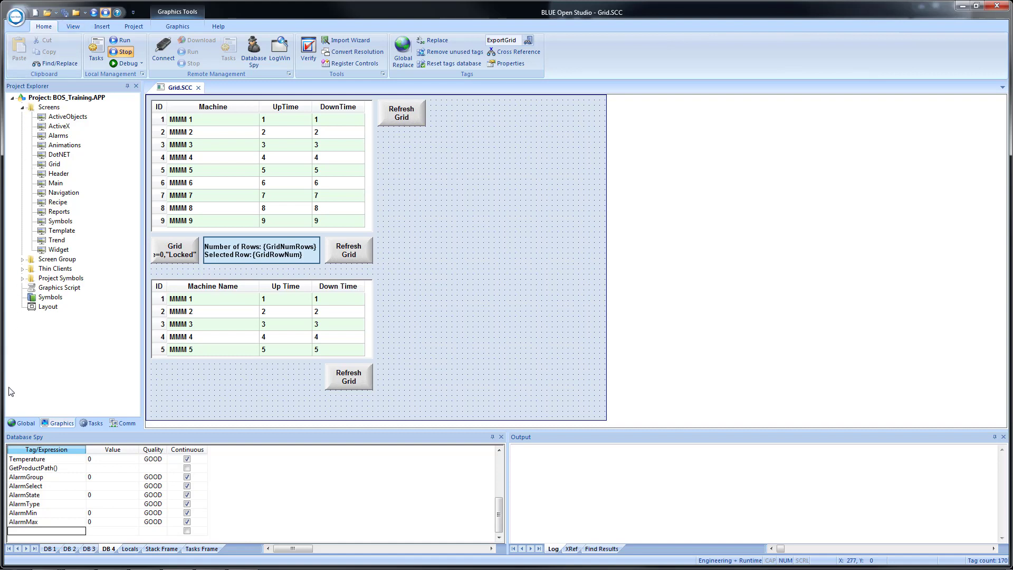
Insert a new class named cGrid in the project's global classes
left_click(21, 423)
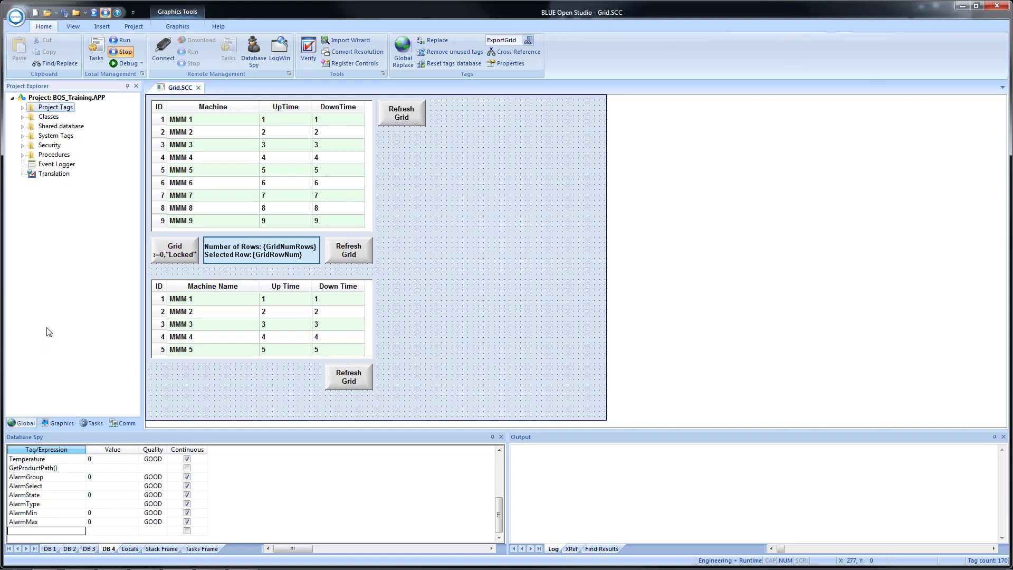
left_click(49, 117)
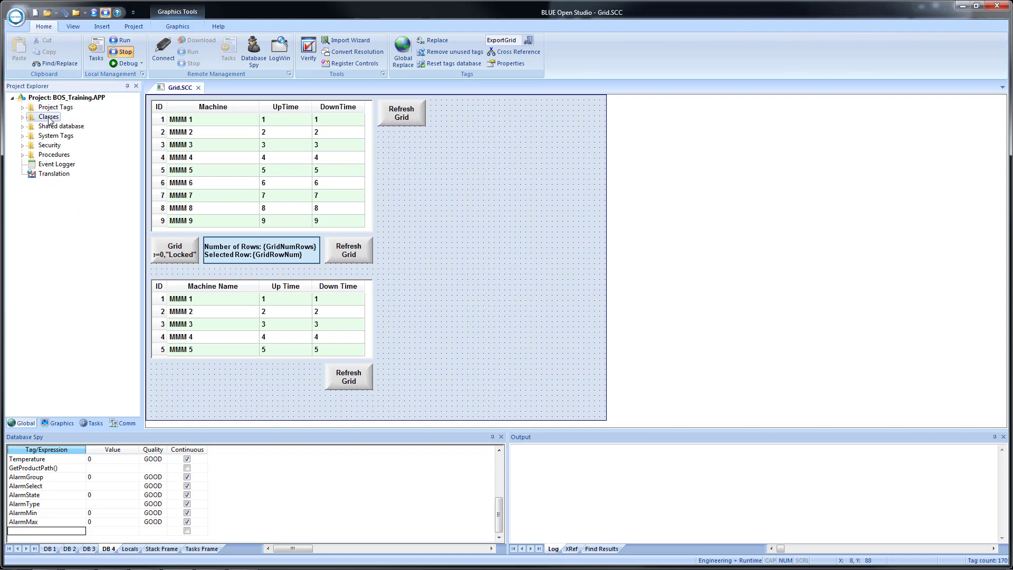
right_click(48, 117)
left_click(62, 126)
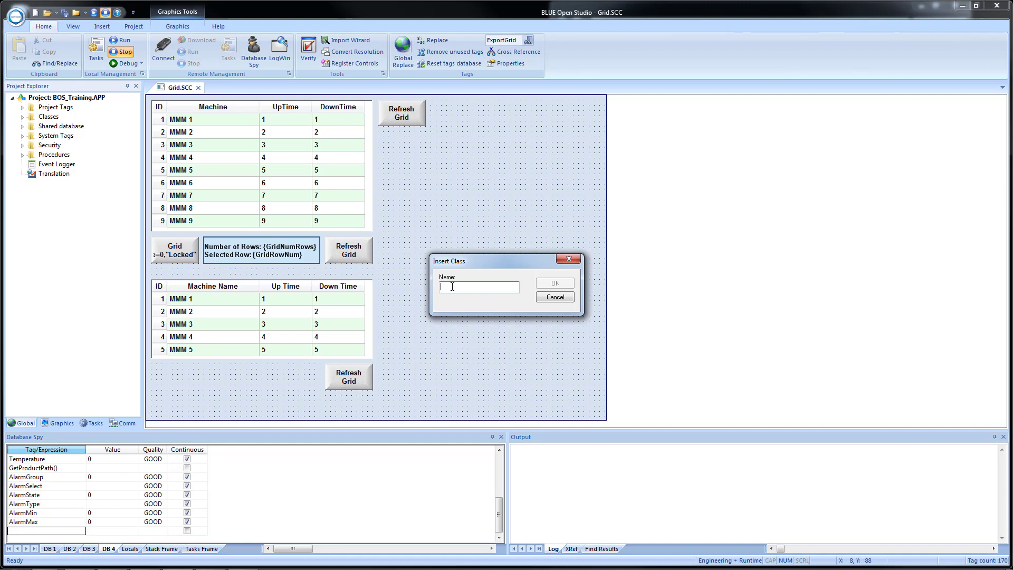
type("cGrid")
key("Return")
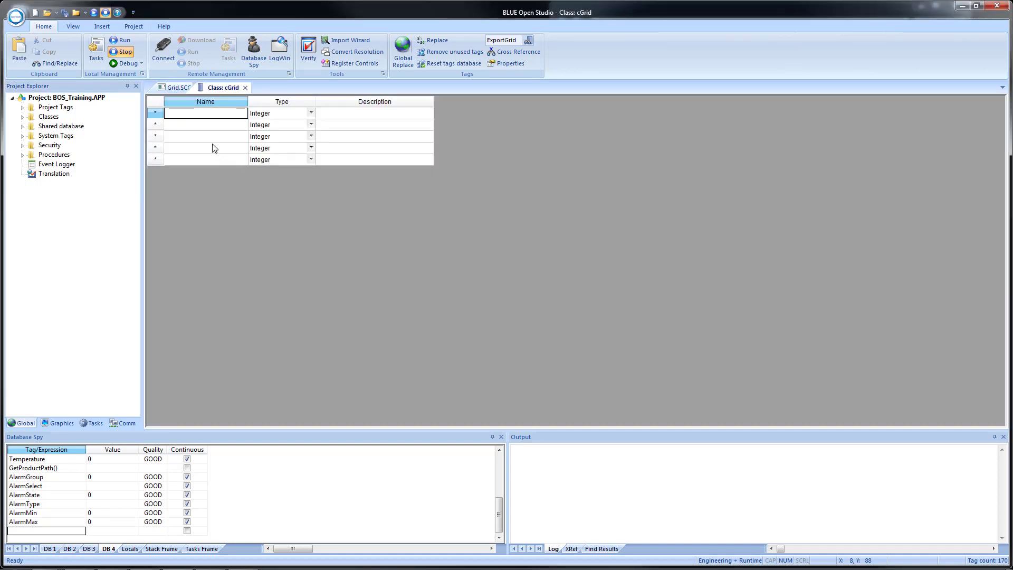
Add the members Machine, UpTime and DownTime to the cGrid class
type("Machine")
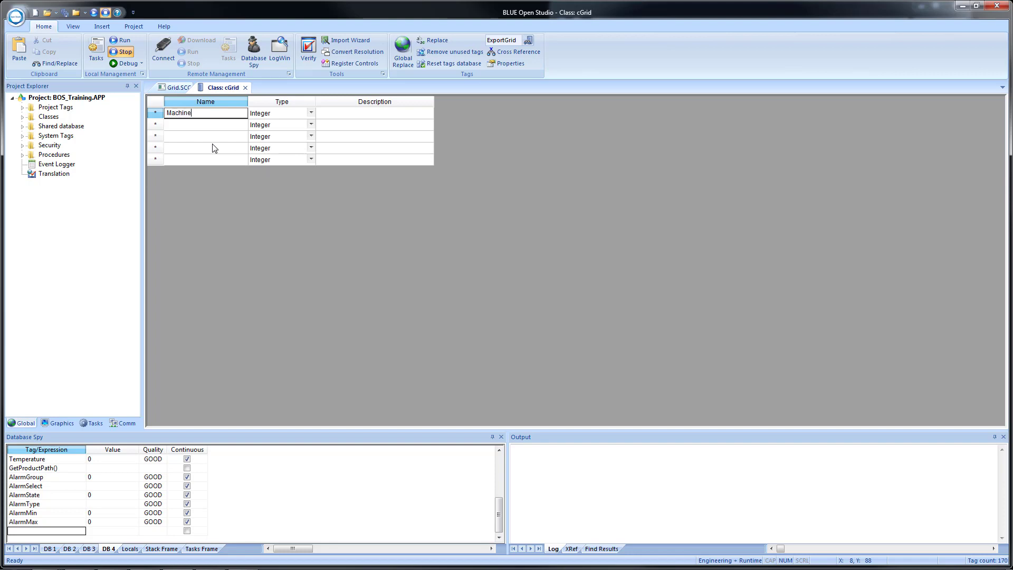
key("Return")
type("UpTime")
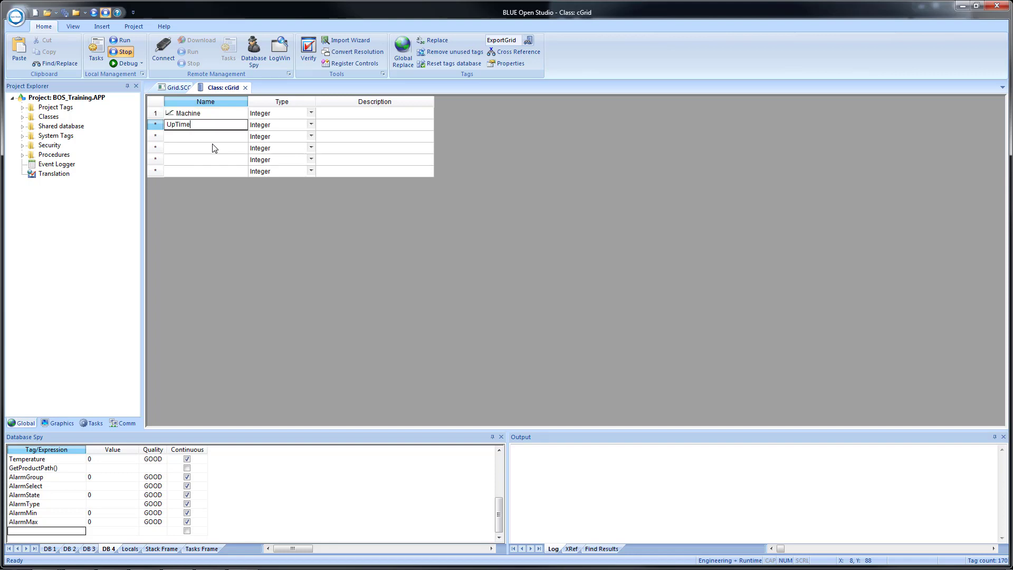
key("Return")
type("DownTime")
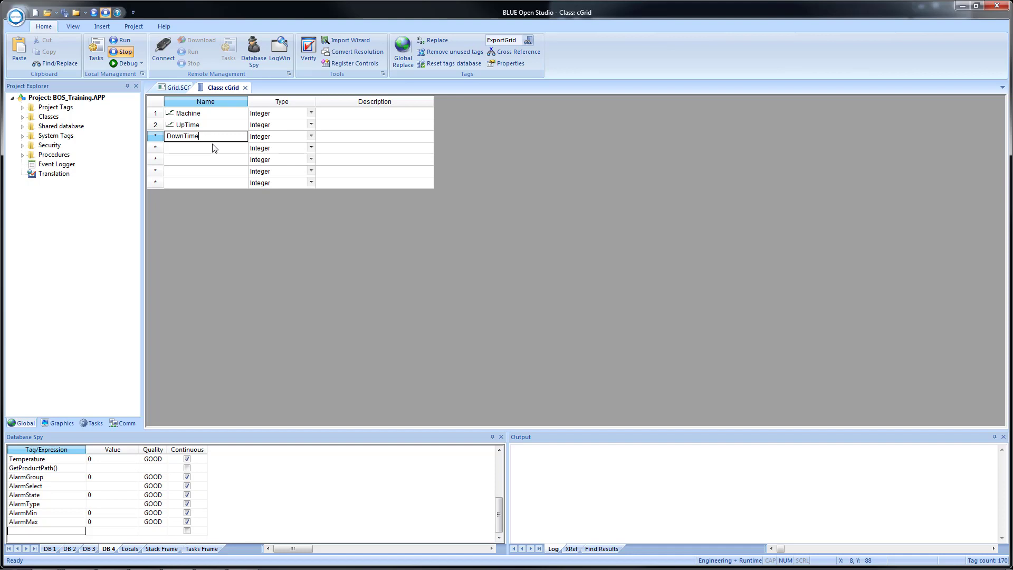
key("Return")
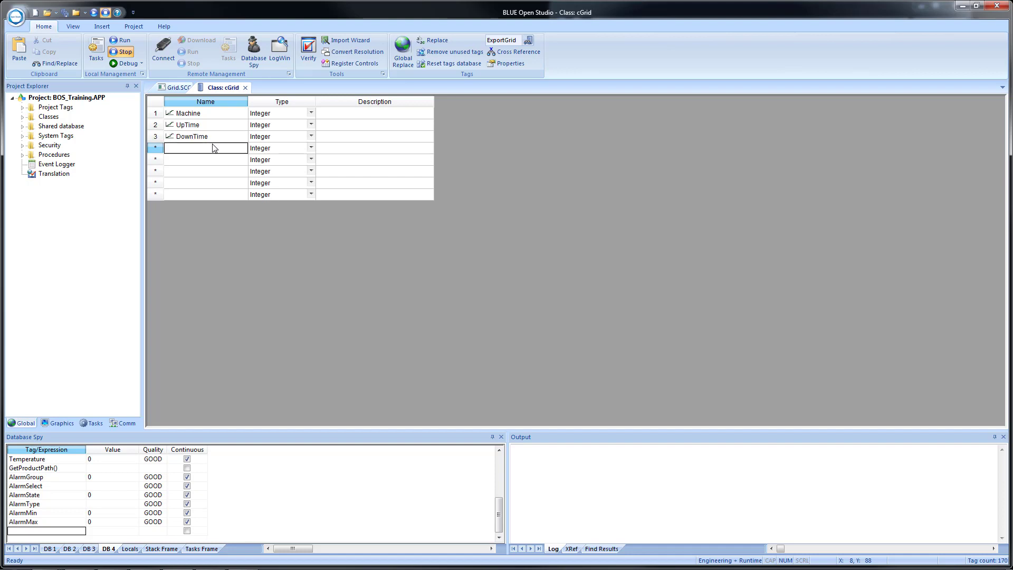
Set the Machine member's type to String and close the cGrid class sheet
left_click(301, 116)
left_click(311, 114)
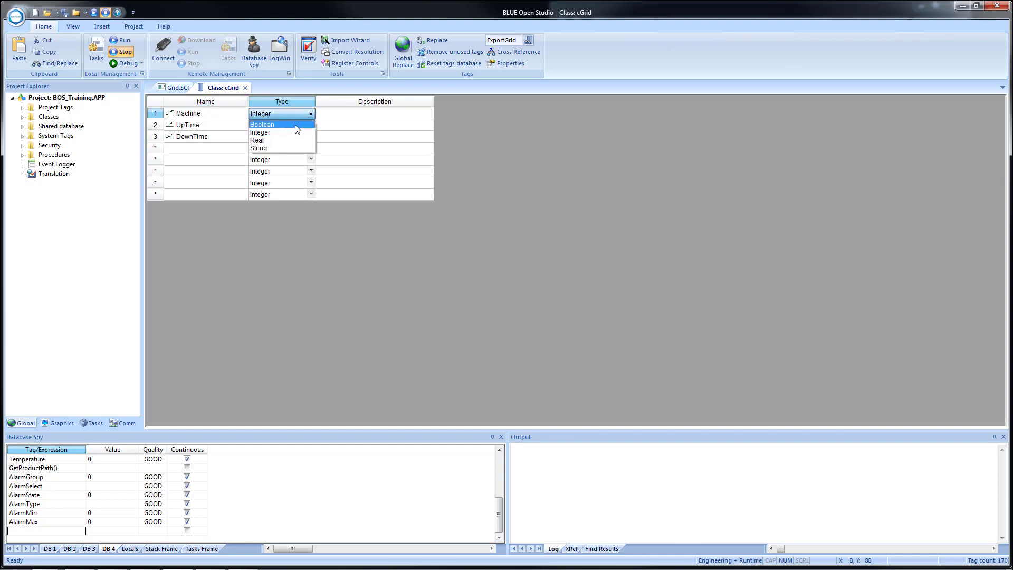
left_click(282, 151)
left_click(196, 172)
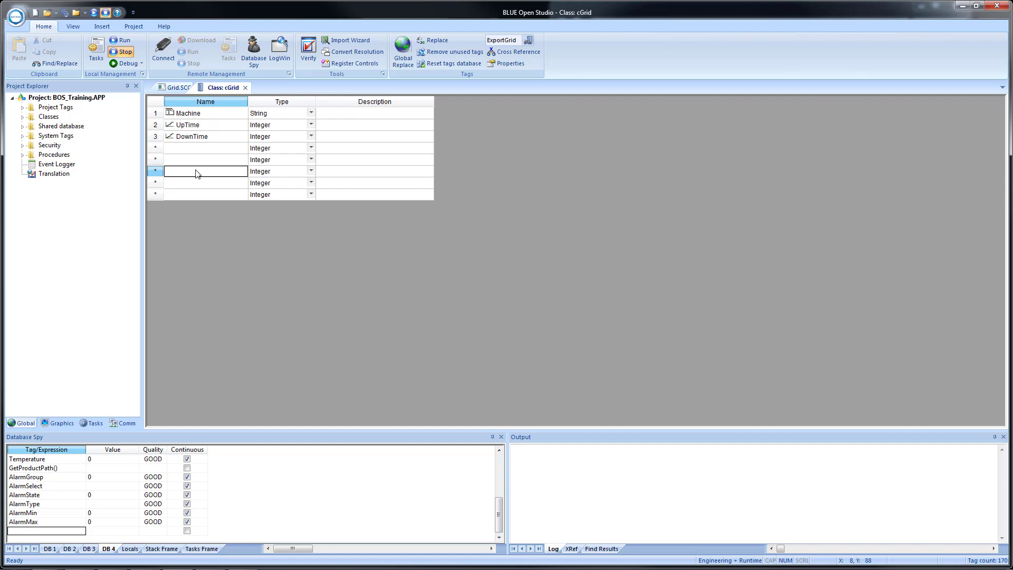
left_click(245, 88)
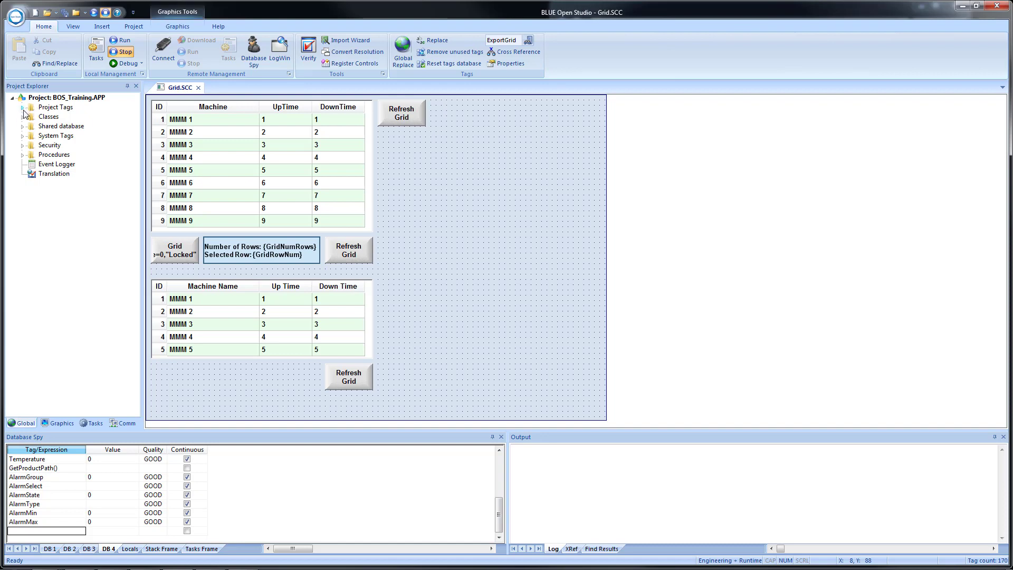
Change the GridClass tag's type to cGrid in the project tags datasheet
left_click(22, 108)
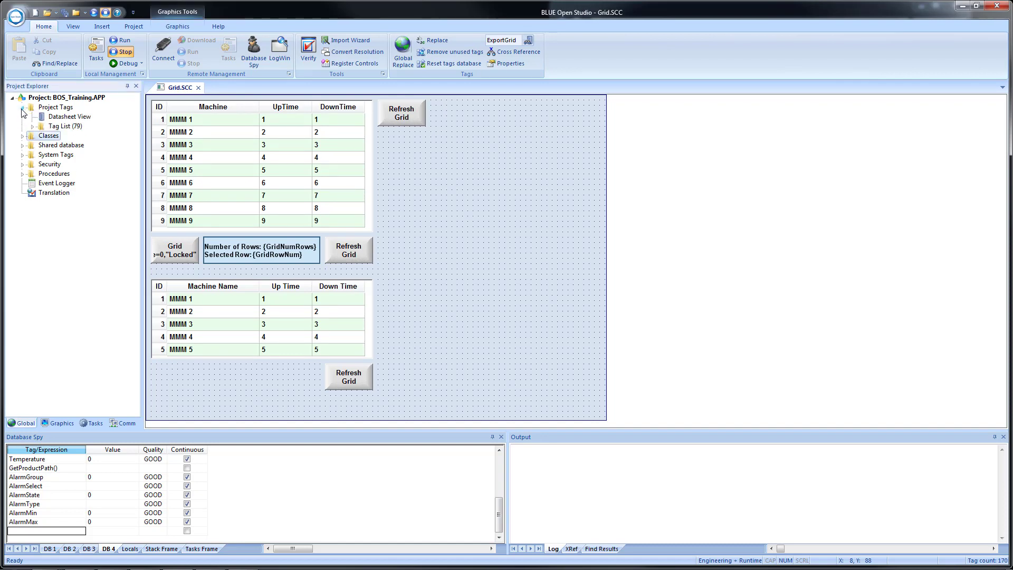
double_click(70, 117)
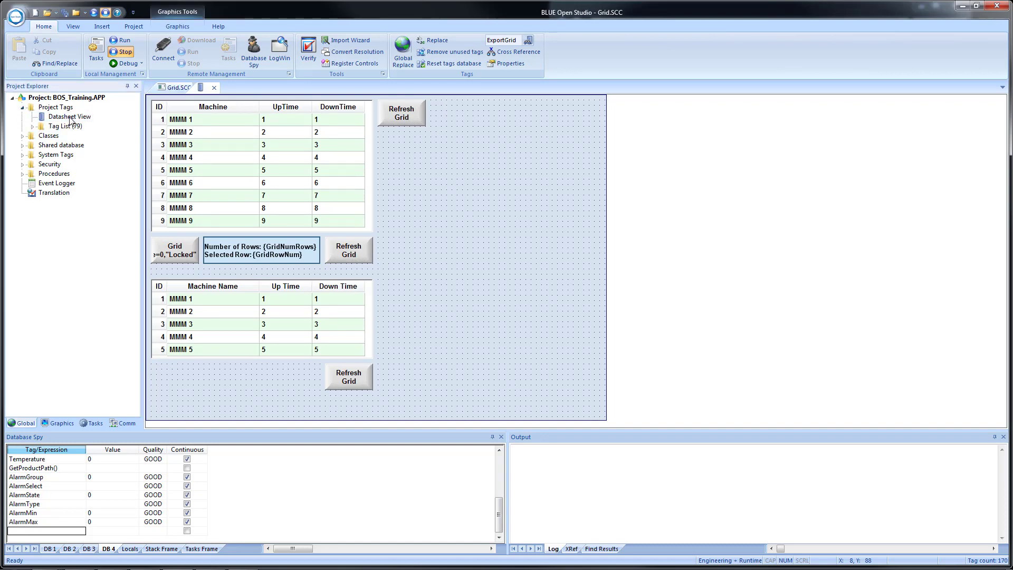
scroll(249, 324, "down", 8)
scroll(249, 324, "down", 12)
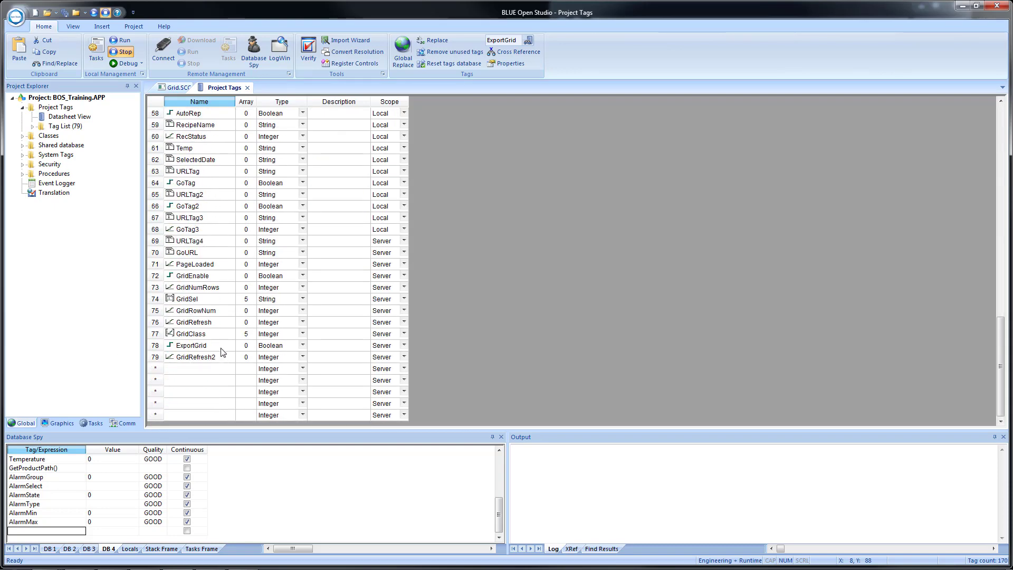
left_click(288, 338)
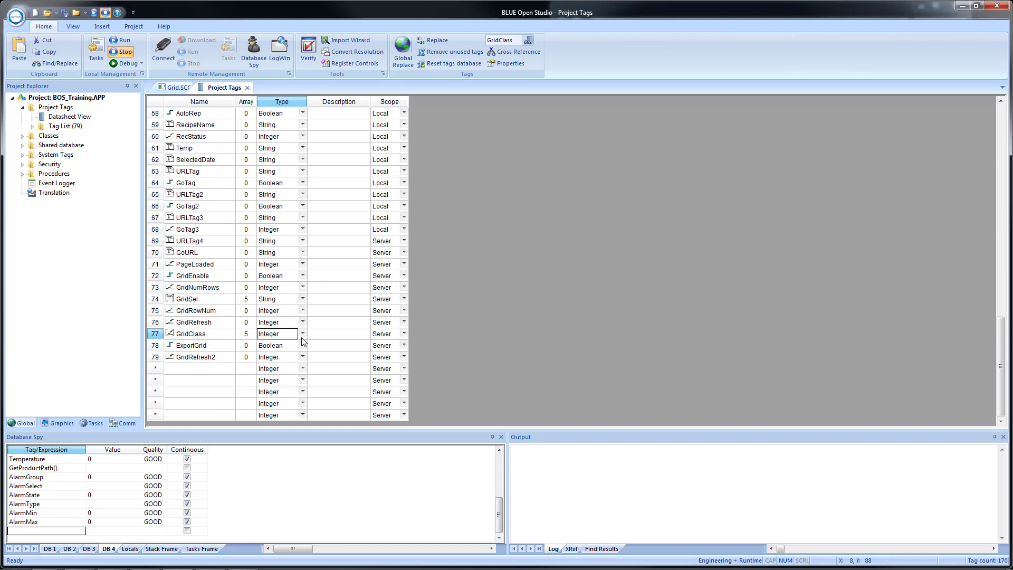
left_click(302, 334)
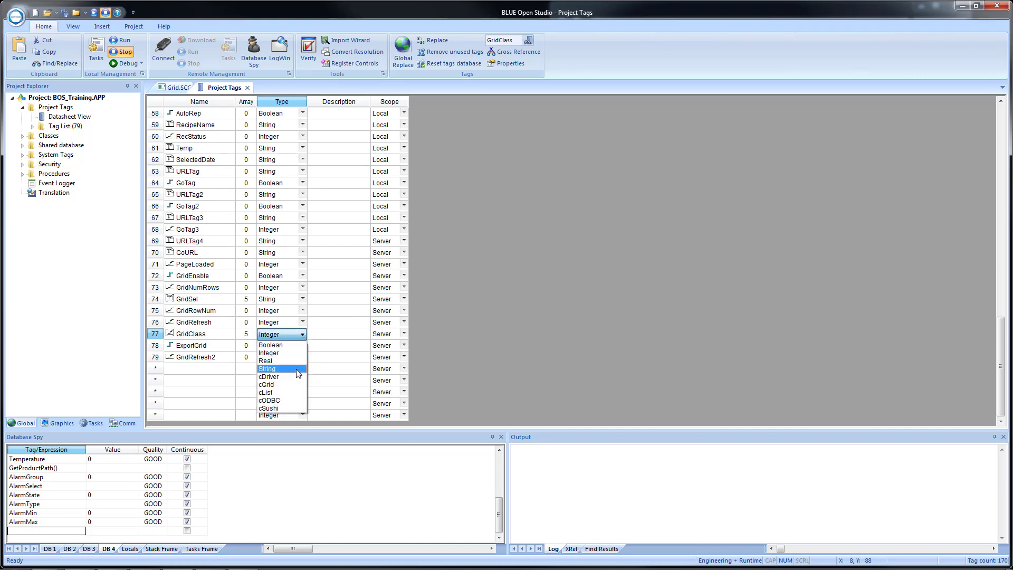
left_click(296, 387)
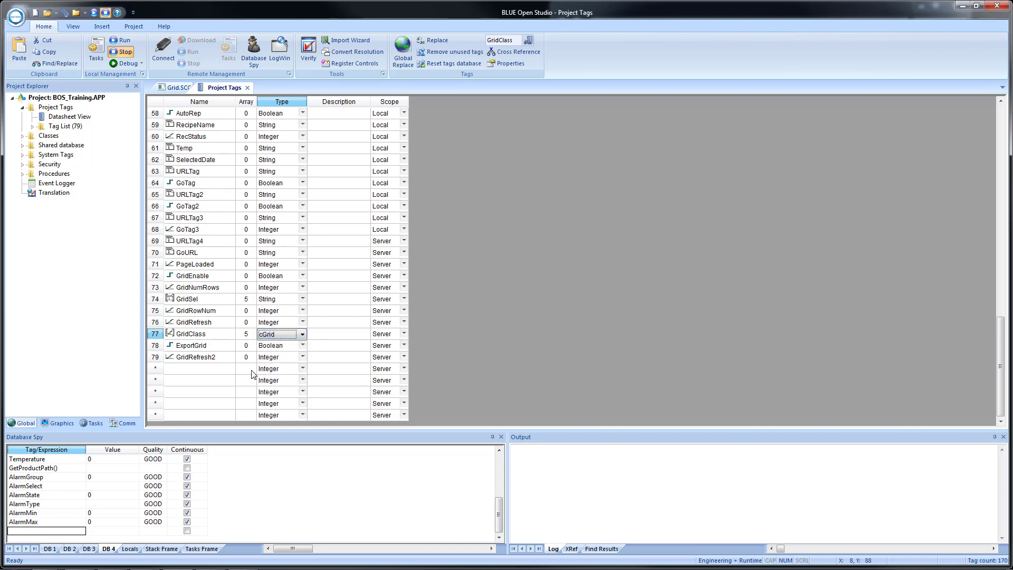
left_click(197, 371)
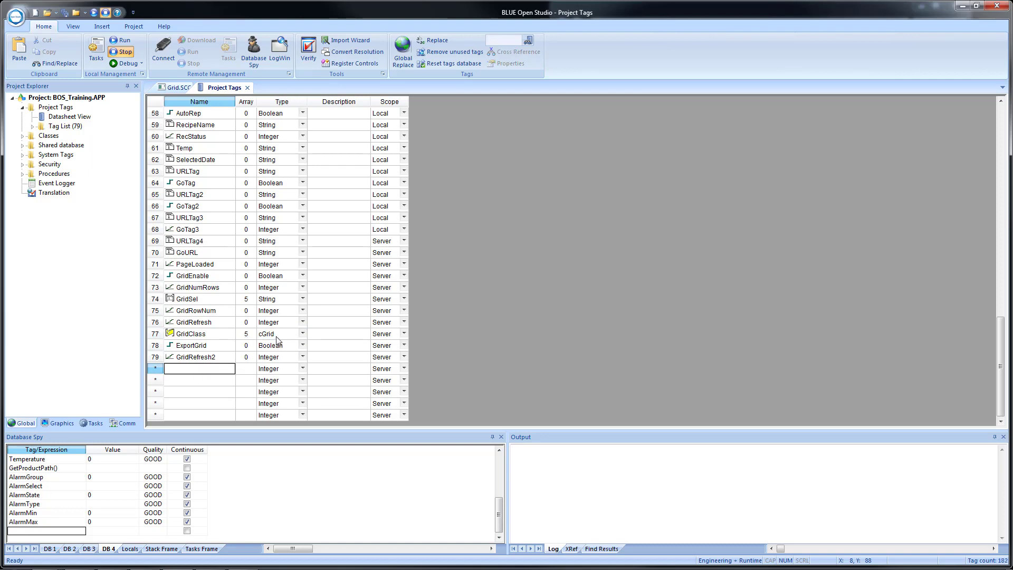
Close the project tags datasheet and the Grid screen, saving the changes to Grid.SCC
left_click(248, 88)
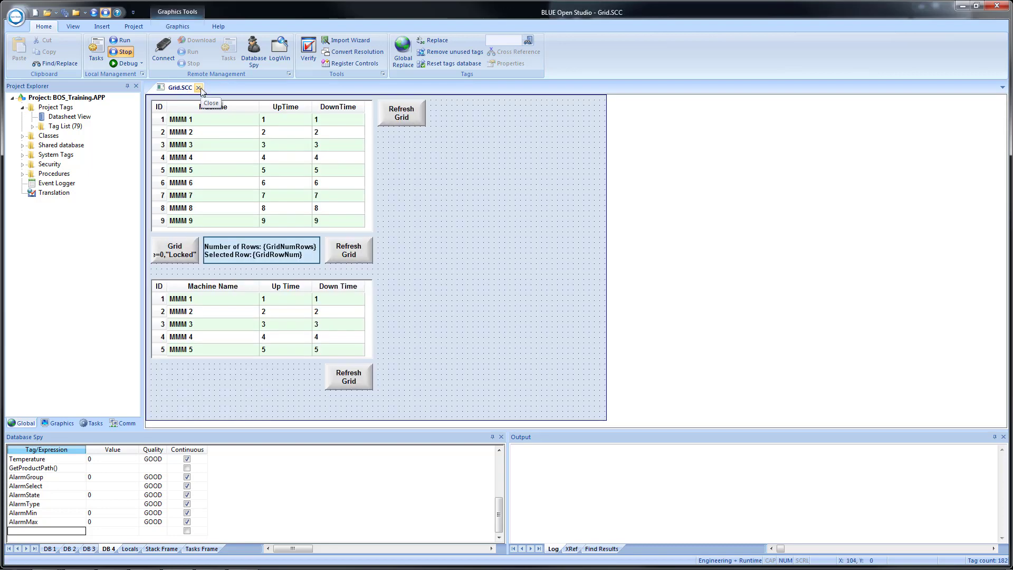
left_click(199, 88)
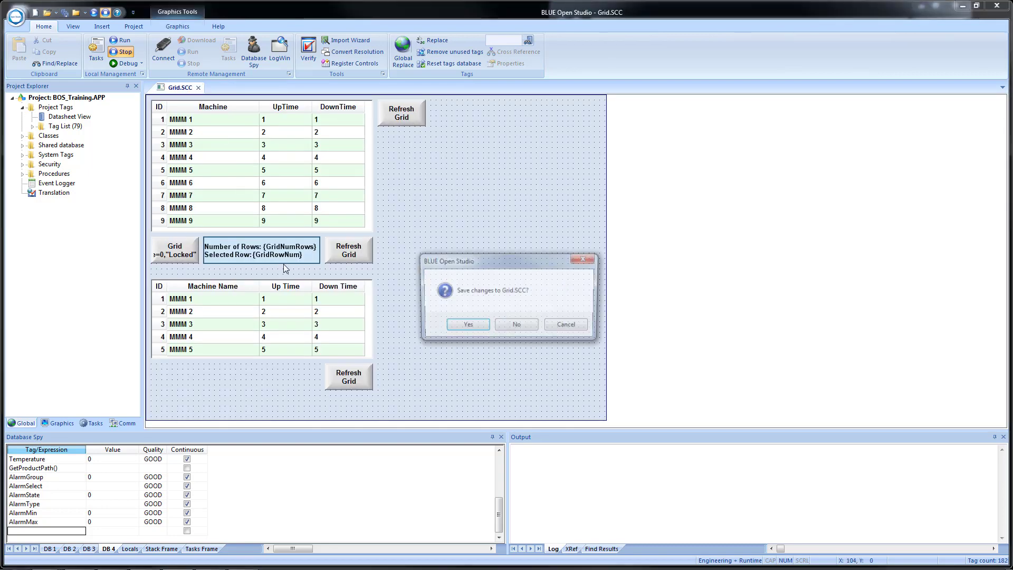
left_click(452, 326)
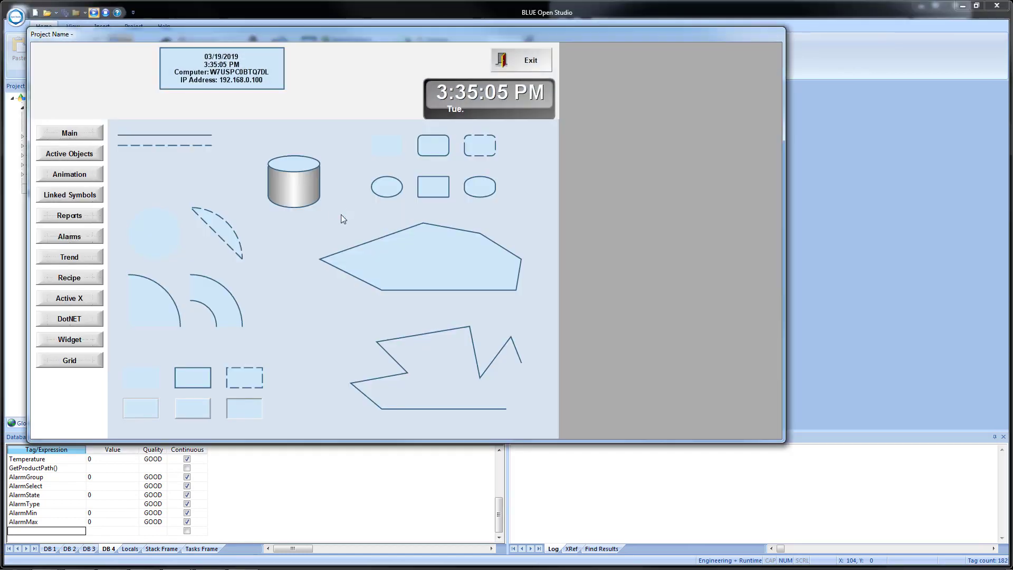
Arrange the running project and the development window side by side and open the Grid screen at runtime
key("super+Right")
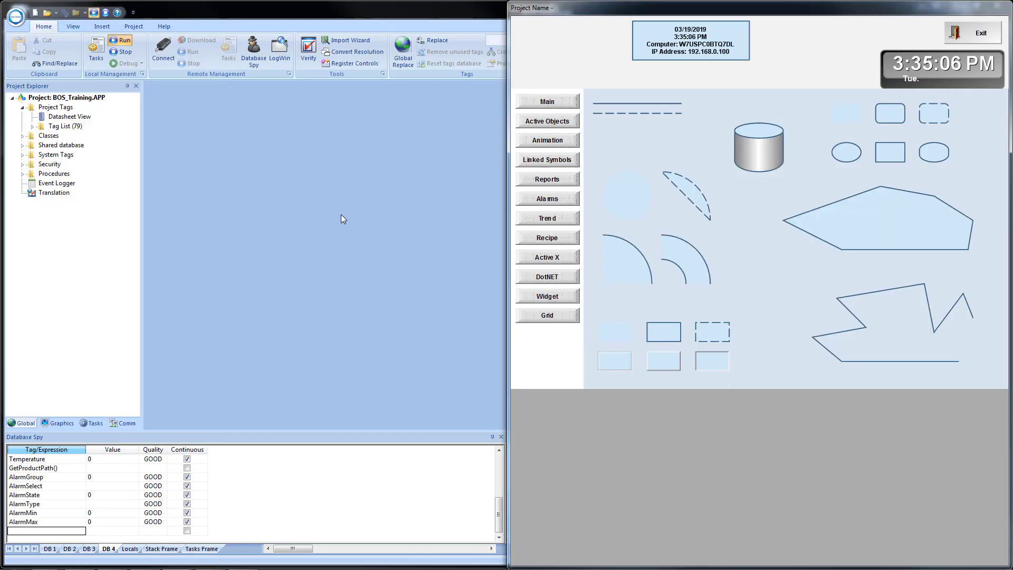
left_click(293, 209)
key("super+Left")
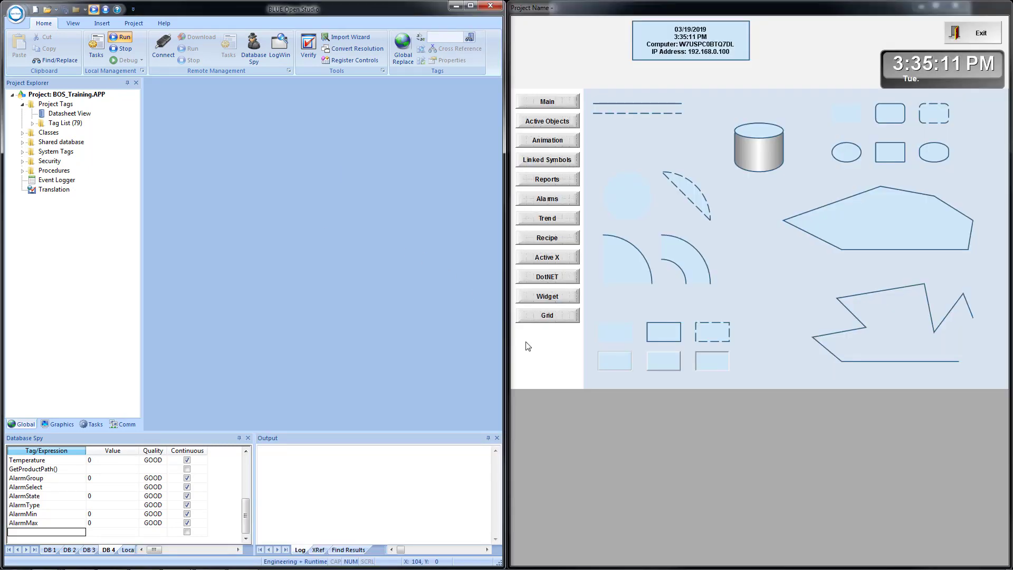
left_click(542, 318)
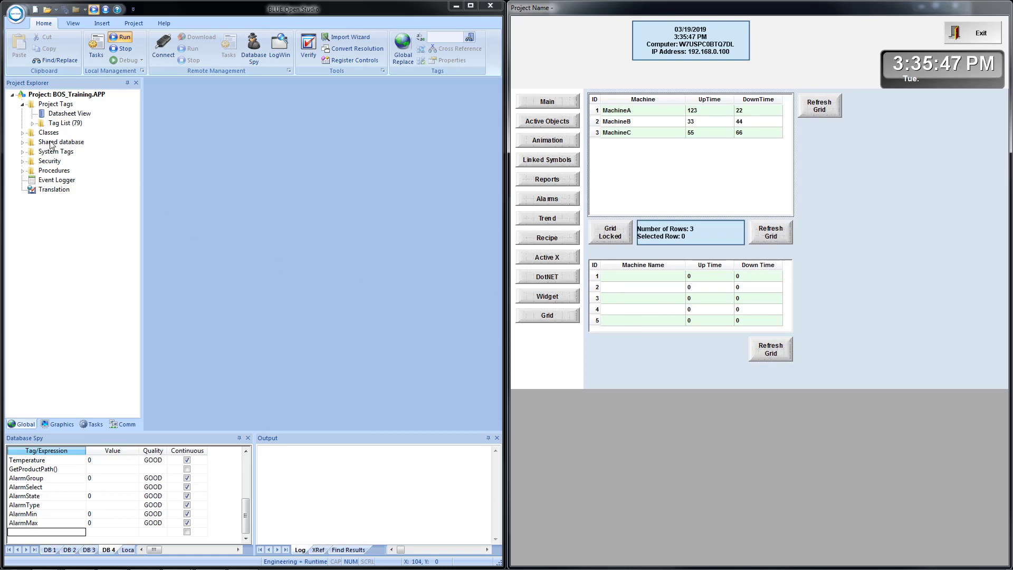
In the Grid screen's editor, enlarge the second grid to a height of 181, move its Refresh Grid button below it, and save
left_click(55, 424)
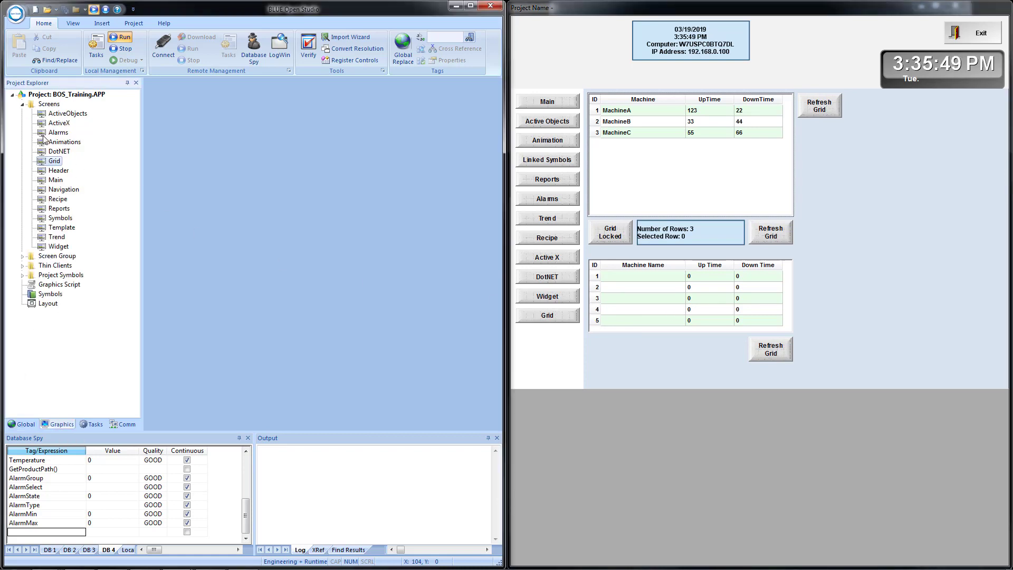
double_click(46, 163)
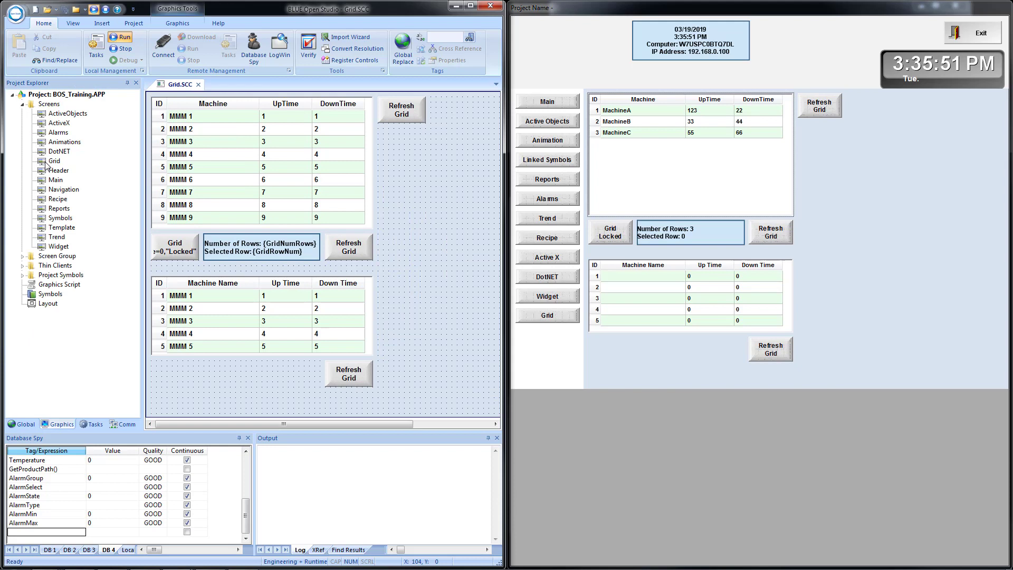
left_click(227, 336)
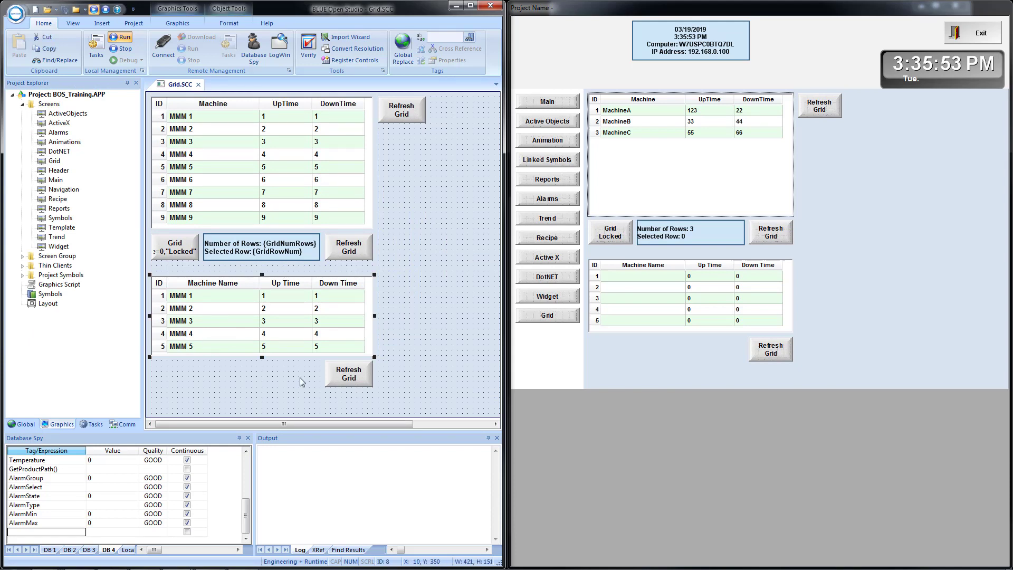
left_click_drag(340, 380, 340, 385)
left_click(217, 344)
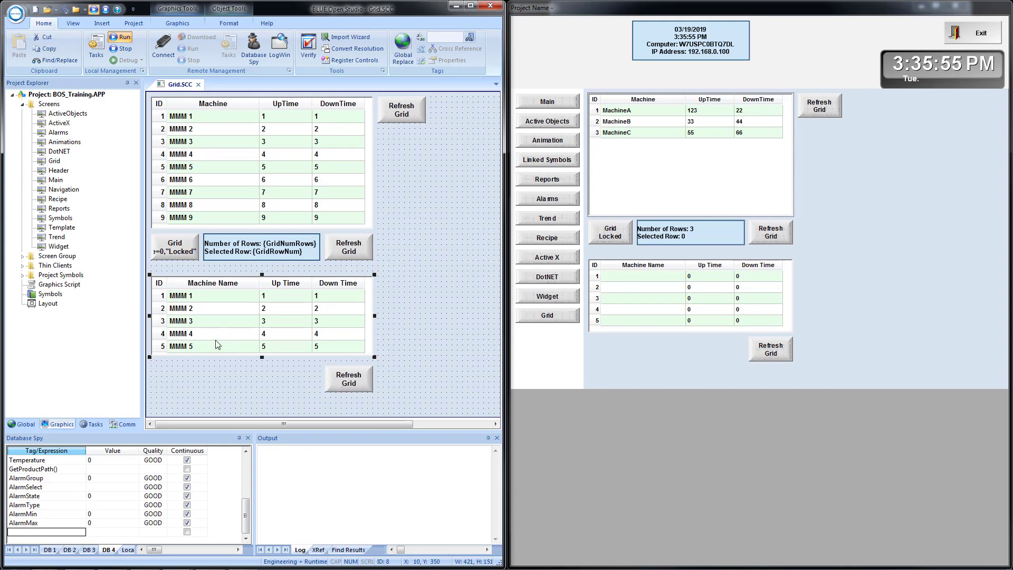
left_click_drag(263, 357, 264, 371)
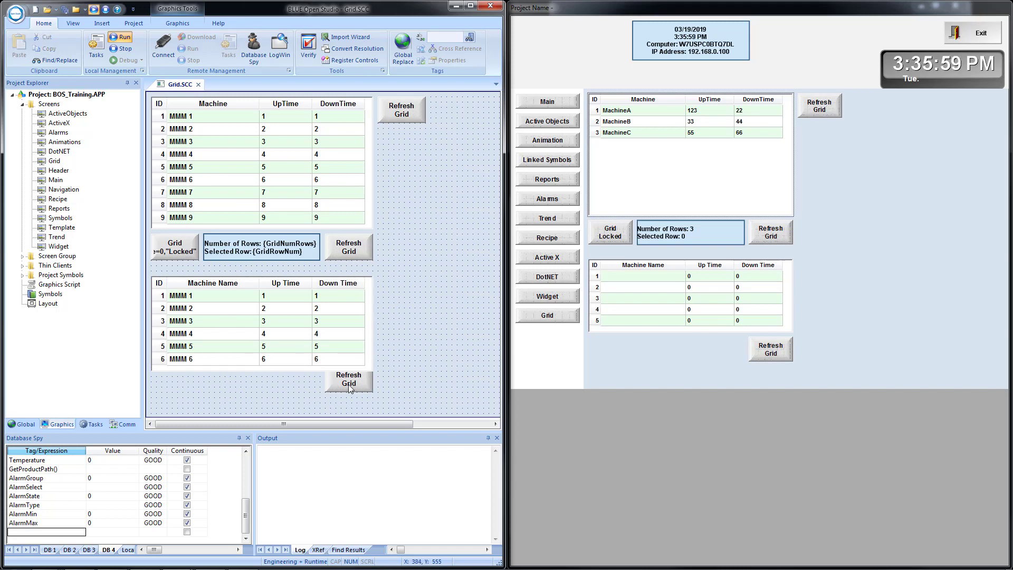
left_click_drag(349, 388, 350, 397)
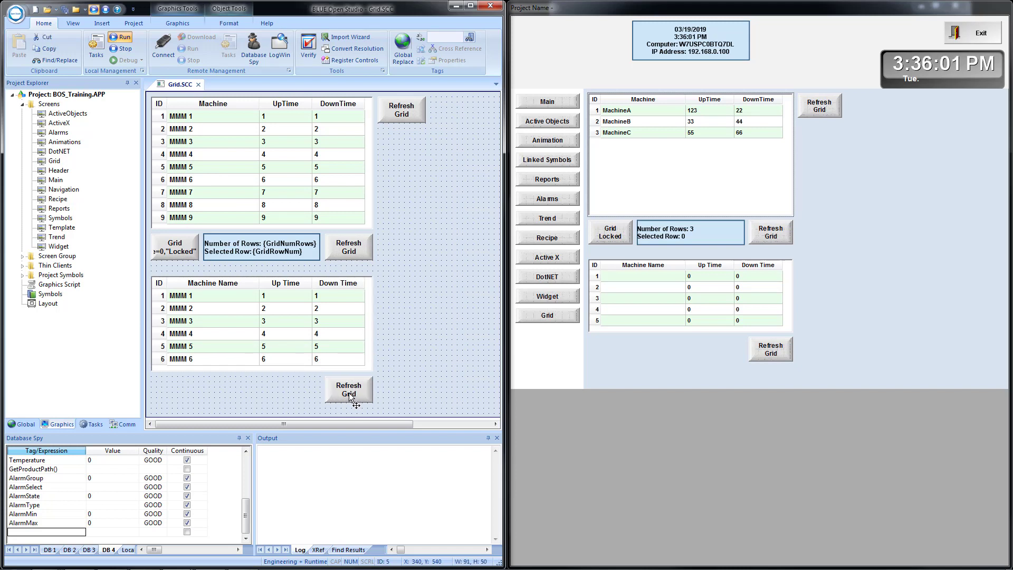
left_click(66, 9)
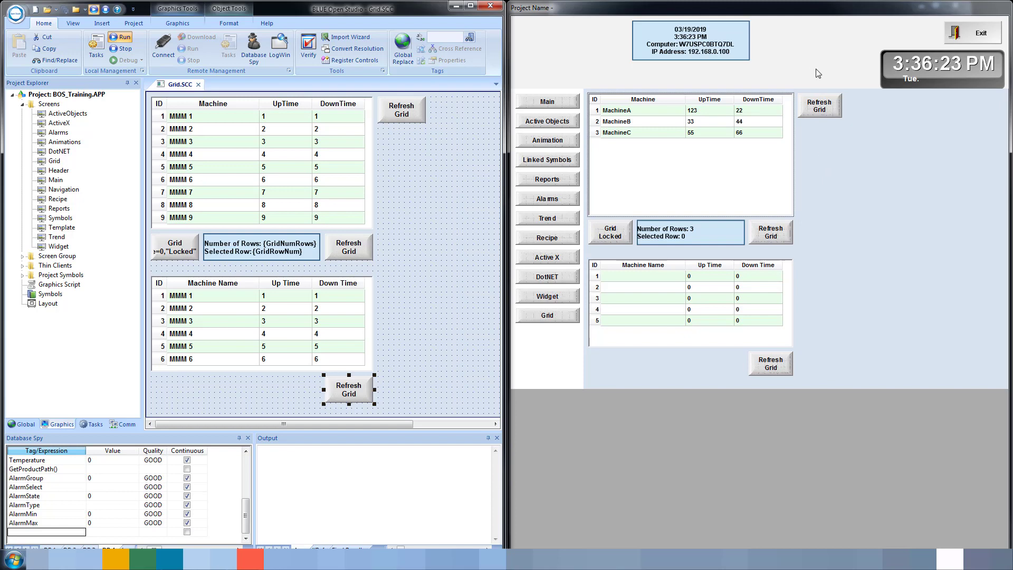
Change the upper grid's outer Refresh Grid button caption to Export Grid, check its ExportGrid toggle command, and save the screen
left_click(411, 118)
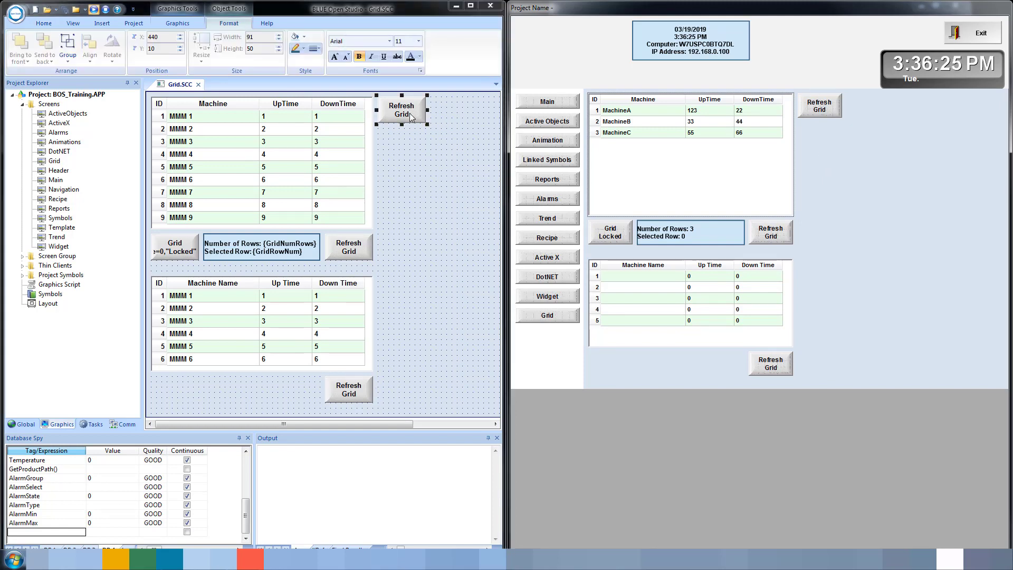
double_click(412, 117)
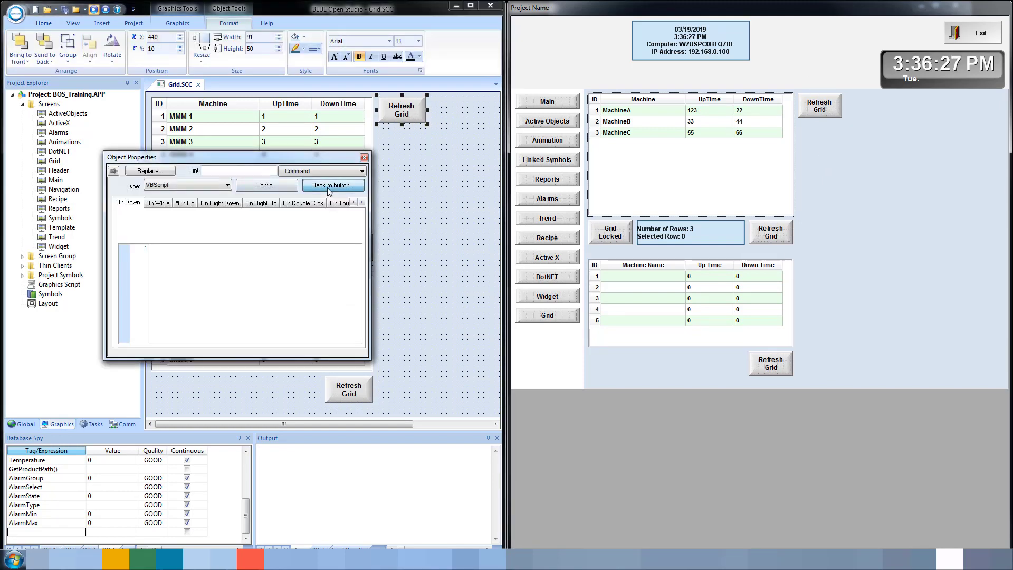
left_click(327, 188)
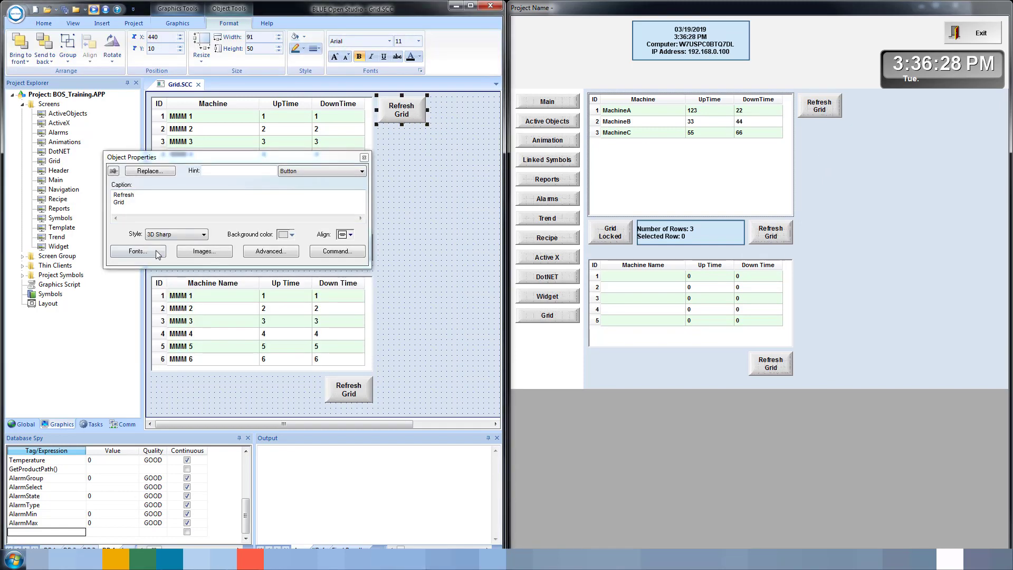
double_click(126, 196)
type("Expor")
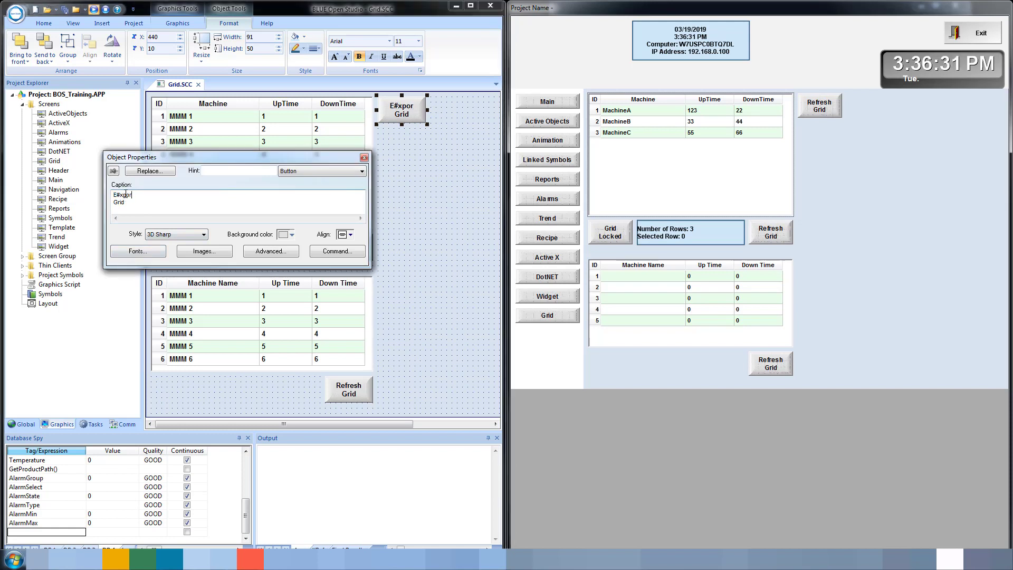
type("t")
left_click(340, 253)
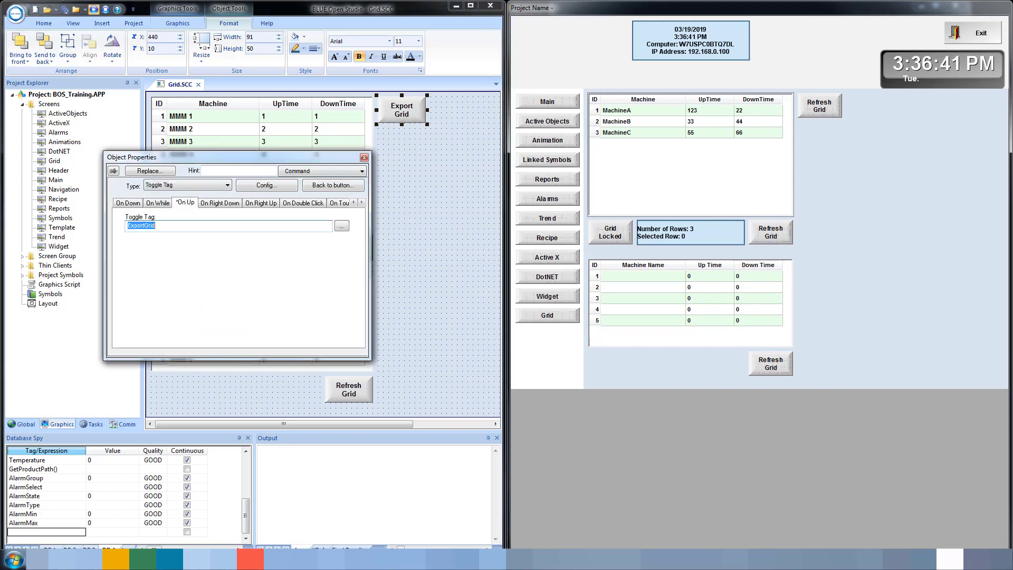
left_click(94, 9)
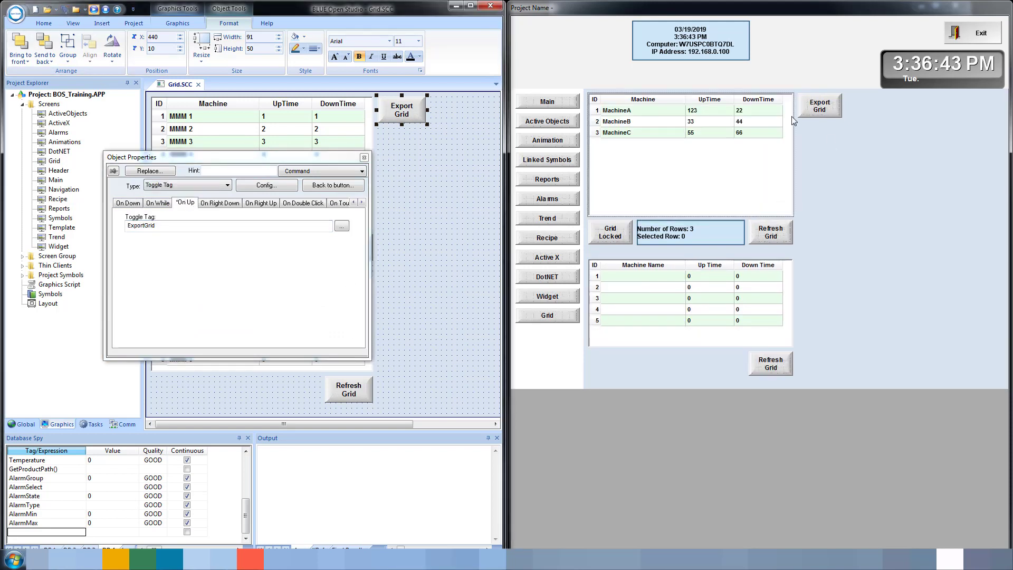
Export the upper grid's data at runtime and refresh the second grid
left_click(817, 109)
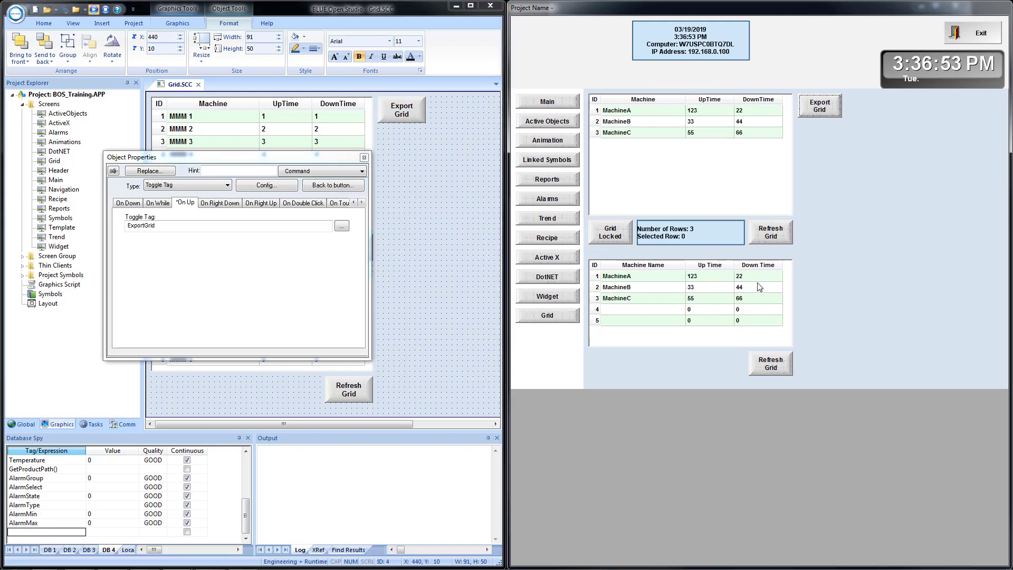
left_click(788, 368)
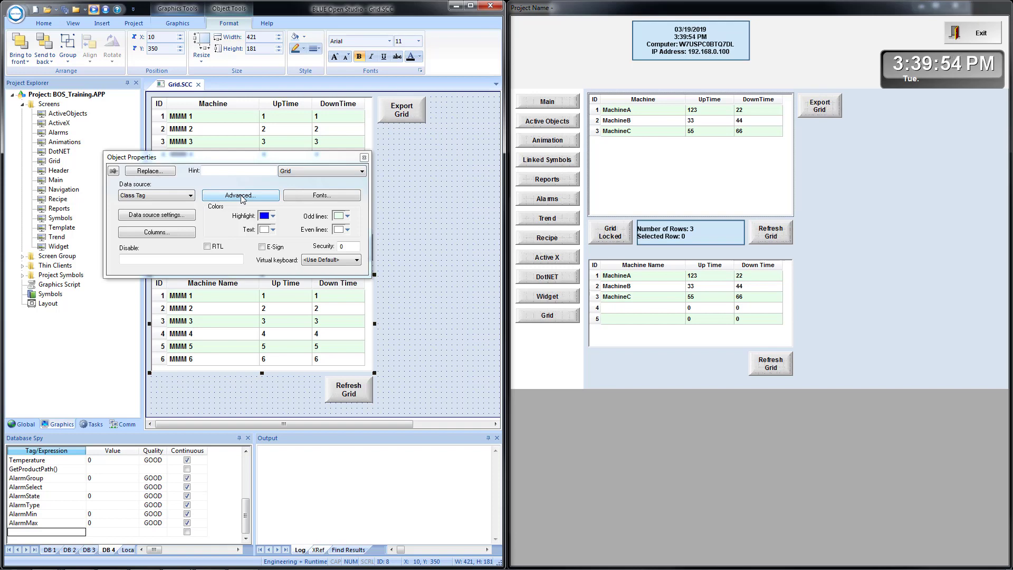
Set the second grid's advanced filter condition to [Machine Name] <> "" so rows without a machine name are hidden
left_click(241, 195)
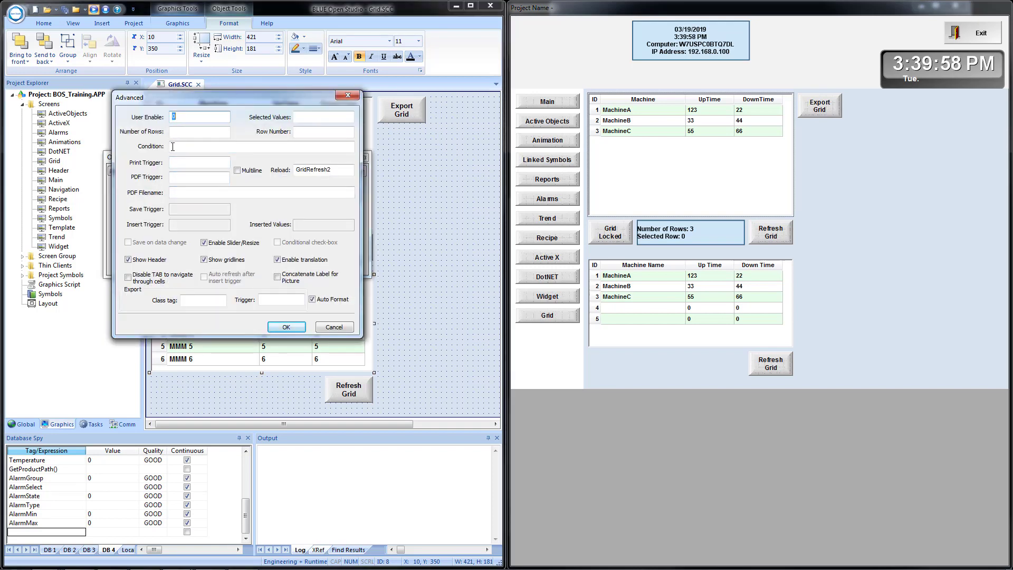
left_click(172, 147)
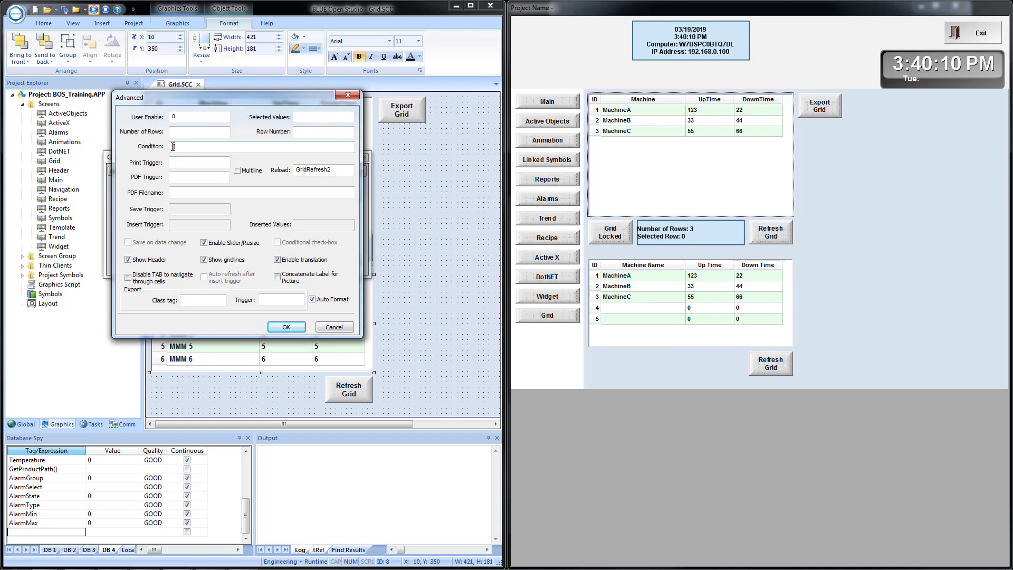
type("Machine Name] <> \"\"")
left_click(288, 327)
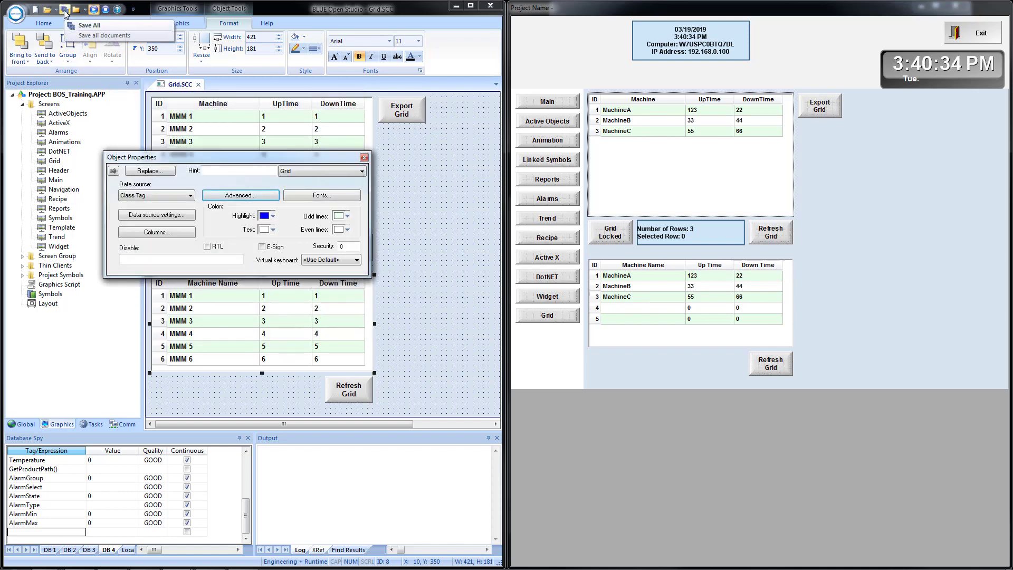